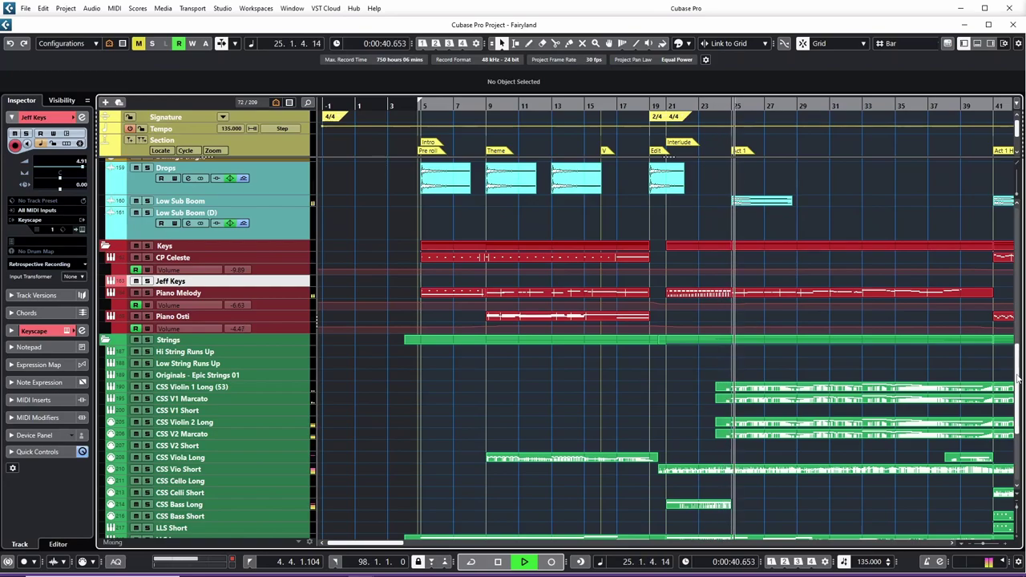
- Inspect the CSS Violin 2 Long part at Act 1 and the CB Horn Ensemble part at Act 1 Horns in the Key Editor, closing each
{"action": "double_click", "coordinate": [830, 383]}
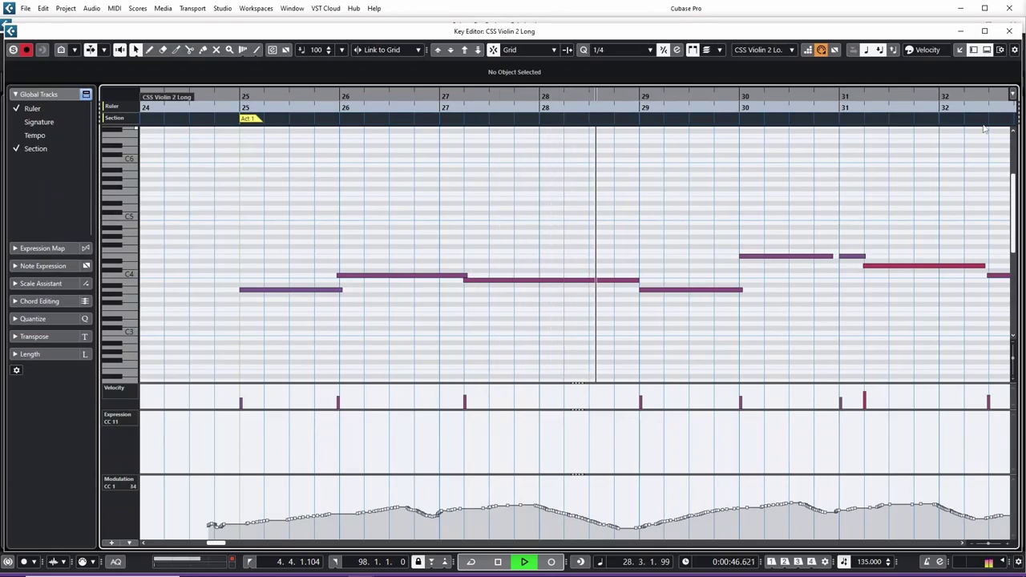
{"action": "left_click", "coordinate": [1010, 32]}
{"action": "left_click_drag", "start_coordinate": [1018, 407], "coordinate": [1011, 263]}
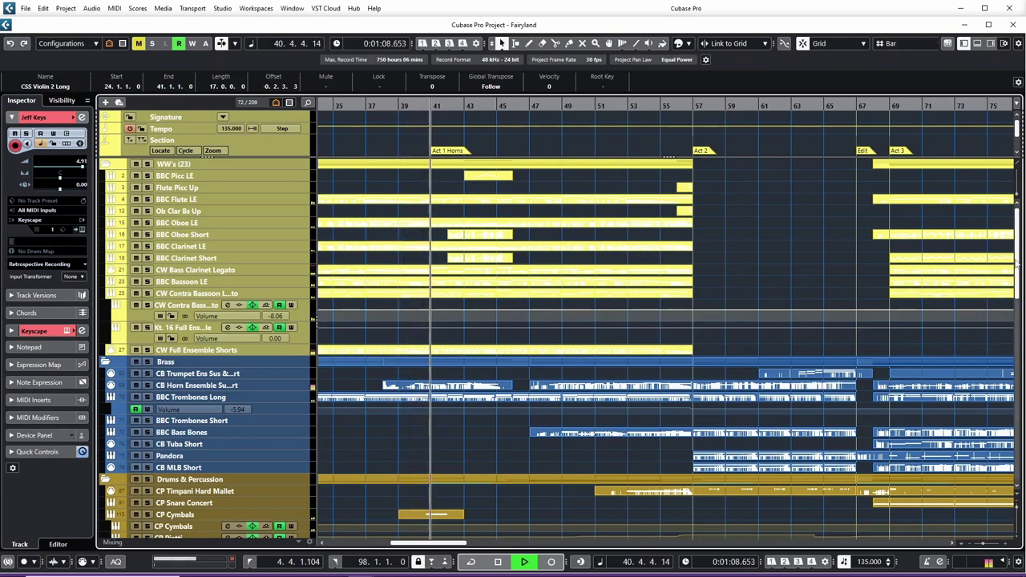
{"action": "double_click", "coordinate": [479, 390]}
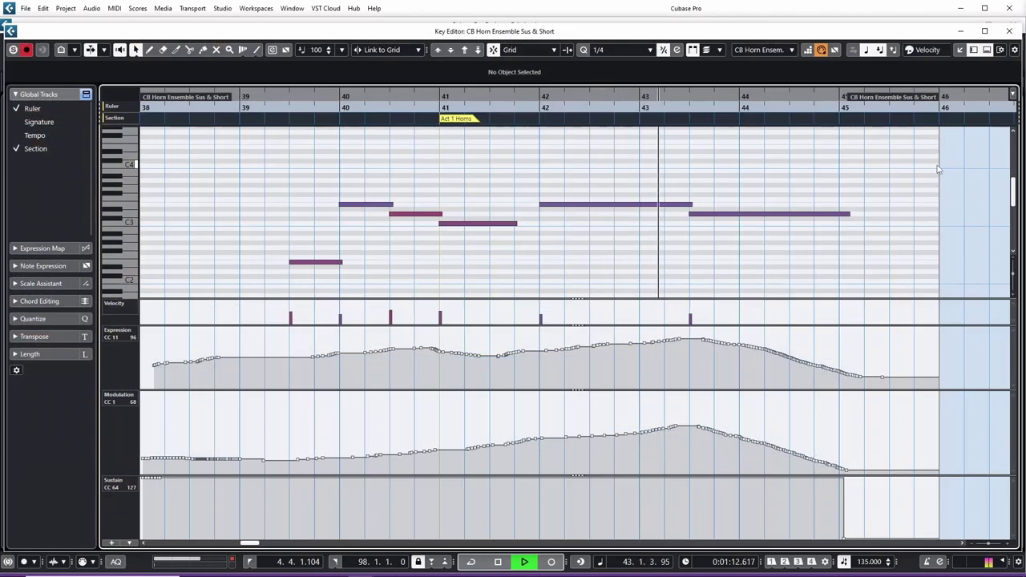
{"action": "left_click", "coordinate": [1009, 31]}
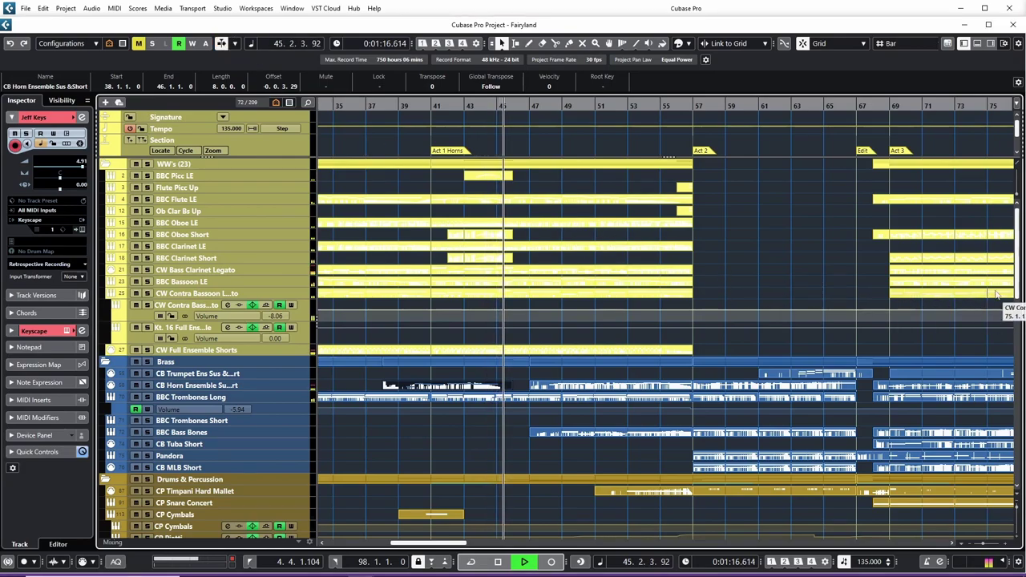
- Examine the notes and controller lanes of the CB Trumpet Ensemble part before Act 3 in the Key Editor, then close it
{"action": "left_click_drag", "start_coordinate": [1016, 258], "coordinate": [1016, 437]}
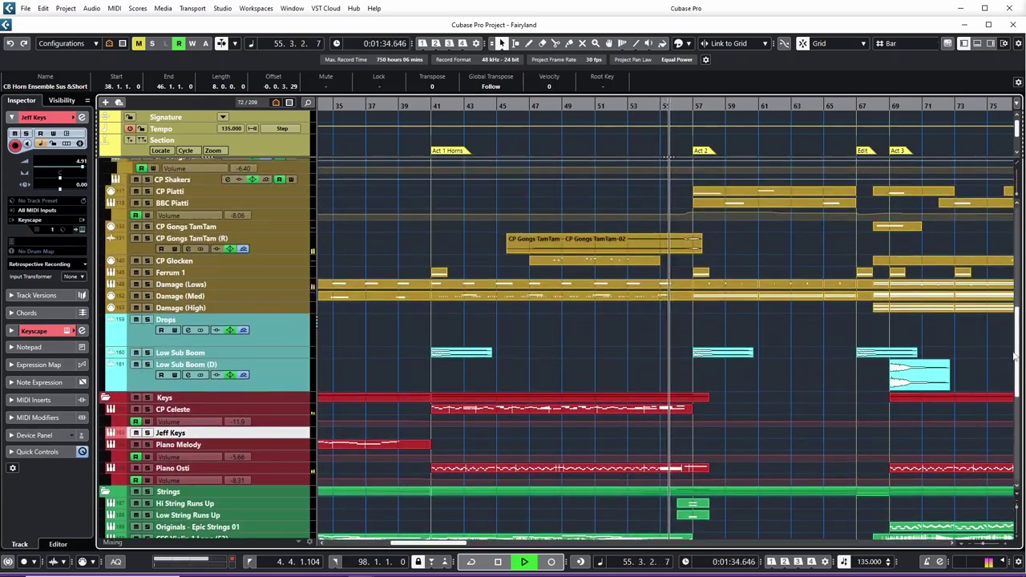
{"action": "left_click_drag", "start_coordinate": [1016, 346], "coordinate": [997, 274]}
{"action": "double_click", "coordinate": [815, 264]}
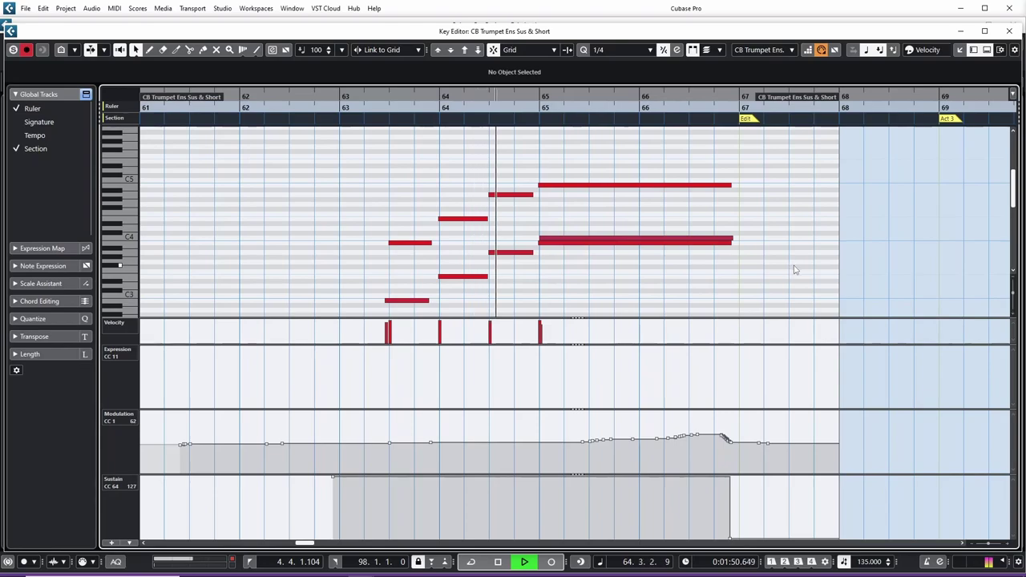
{"action": "left_click", "coordinate": [1008, 31]}
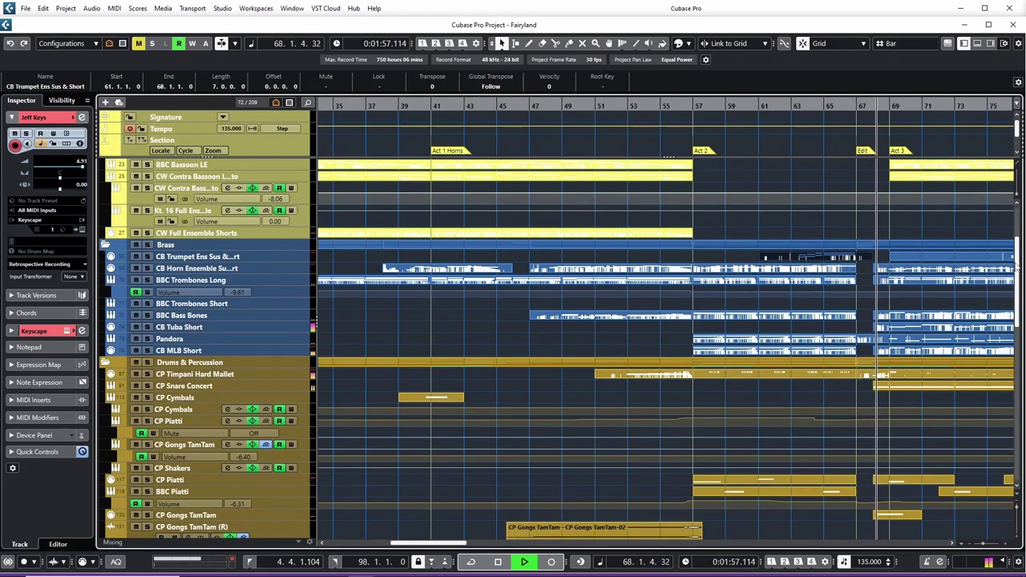
- Examine the string, brass, woodwind and percussion tracks through Act 3 during playback, and stop at the end of the piece
{"action": "left_click_drag", "start_coordinate": [1017, 262], "coordinate": [1012, 395]}
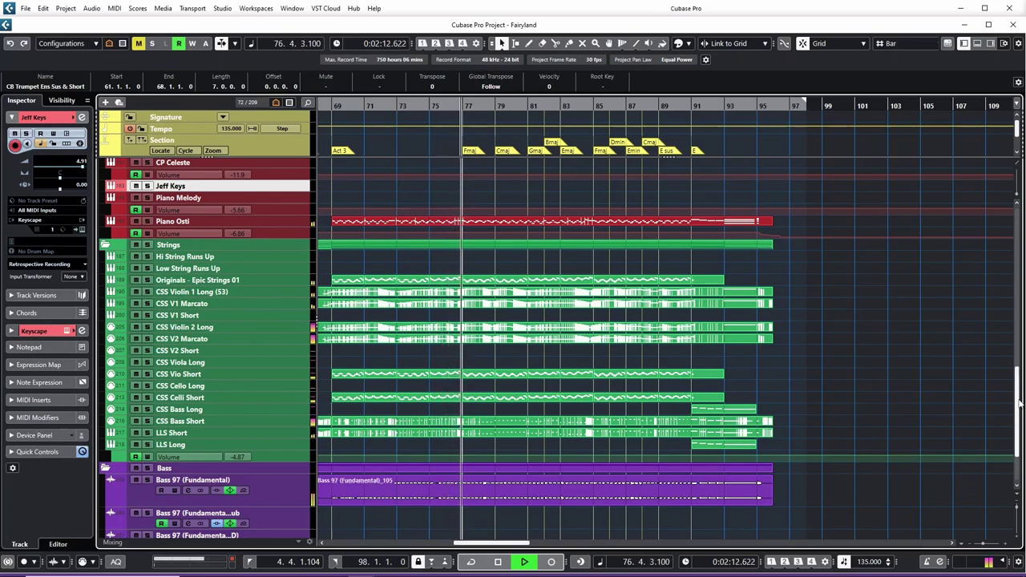
{"action": "left_click_drag", "start_coordinate": [1019, 401], "coordinate": [996, 277]}
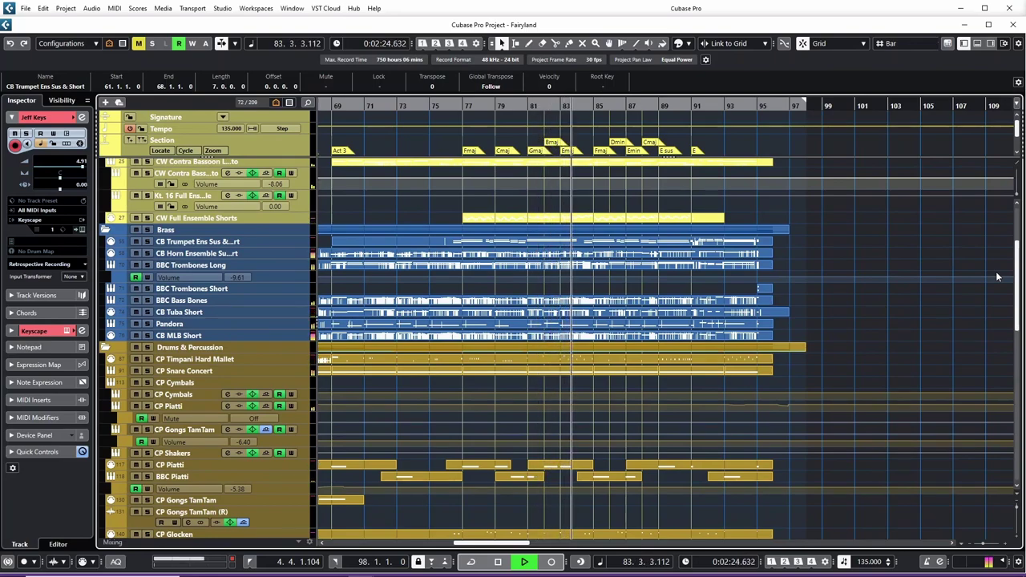
{"action": "left_click_drag", "start_coordinate": [996, 276], "coordinate": [996, 253]}
{"action": "scroll", "coordinate": [994, 248], "scroll_direction": "up", "scroll_amount": 3}
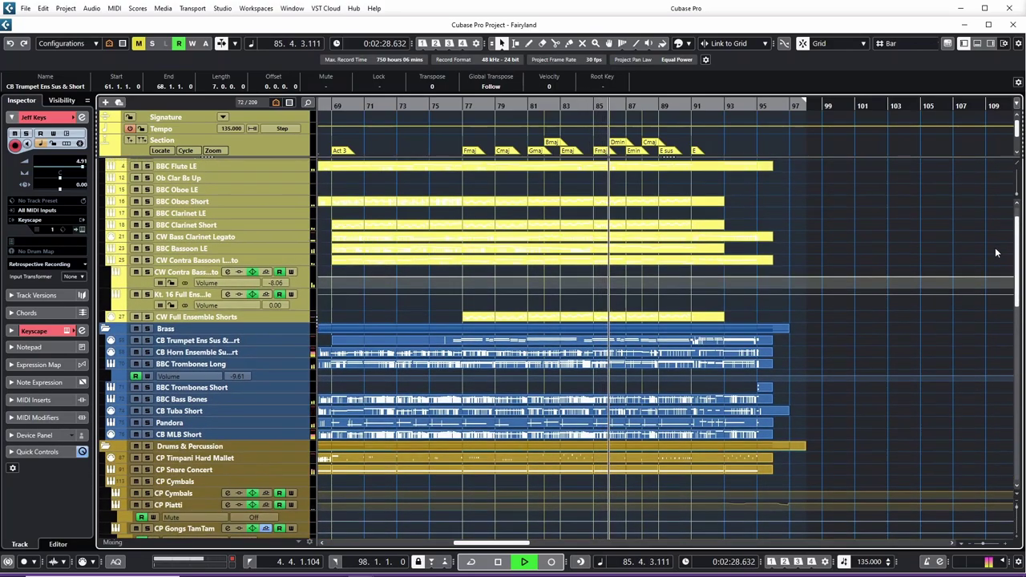
{"action": "scroll", "coordinate": [994, 248], "scroll_direction": "down", "scroll_amount": 10}
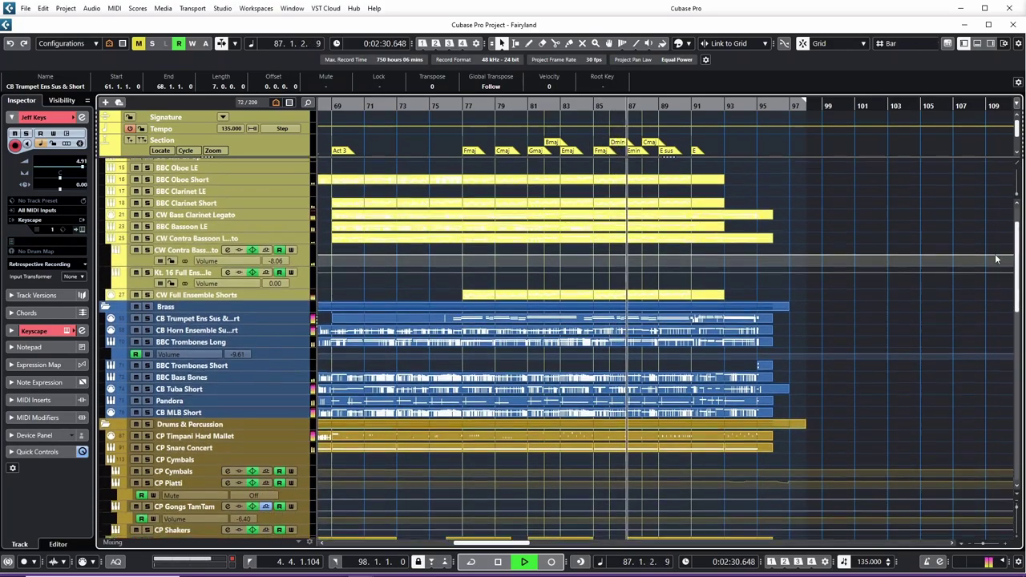
{"action": "scroll", "coordinate": [994, 273], "scroll_direction": "down", "scroll_amount": 6}
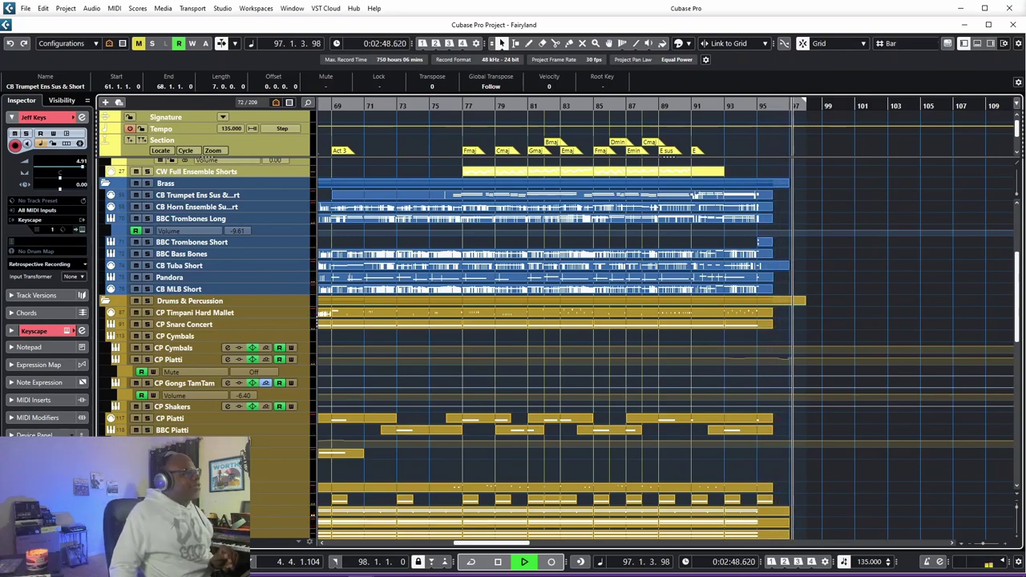
{"action": "key", "text": "space"}
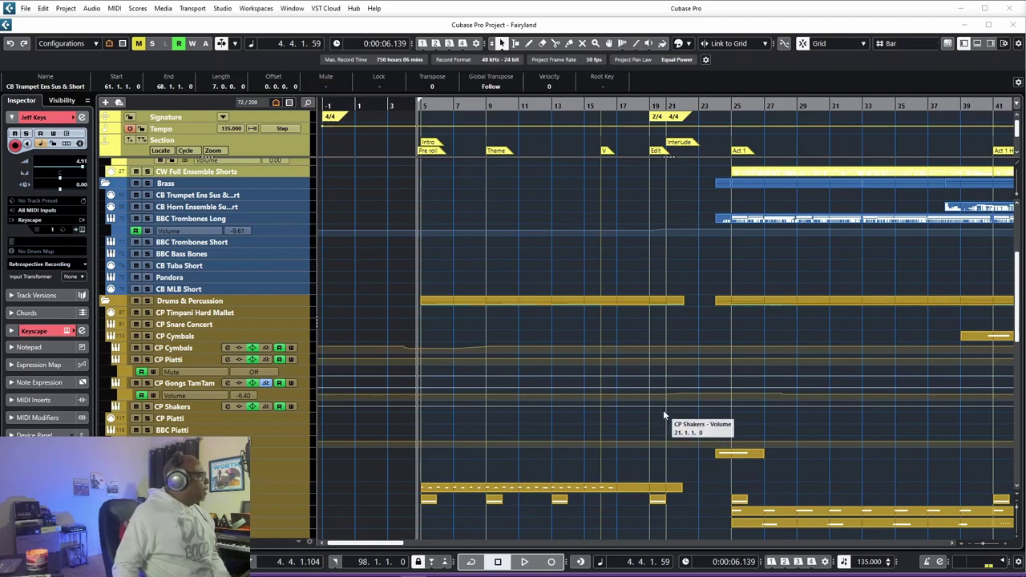
- Play the intro with all tracks from just before bar 5 into the Theme section, and stop playback
{"action": "scroll", "coordinate": [613, 399], "scroll_direction": "down", "scroll_amount": 8}
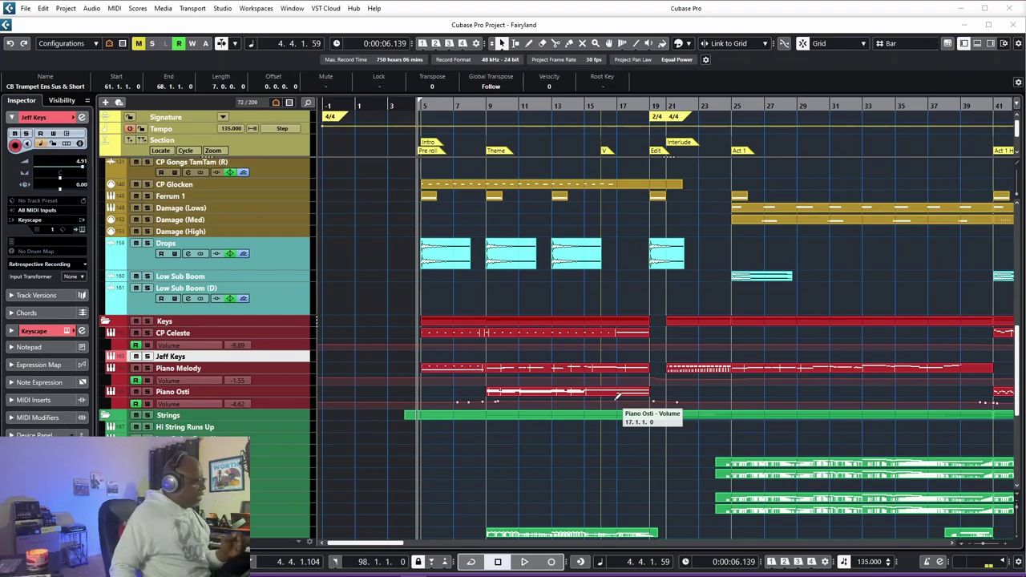
{"action": "left_click", "coordinate": [414, 487]}
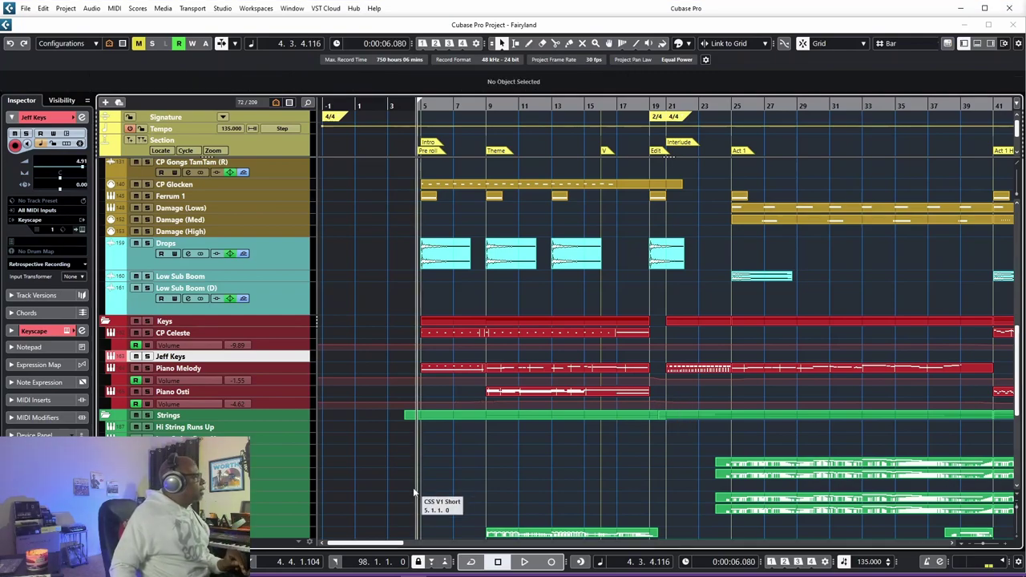
{"action": "key", "text": "space"}
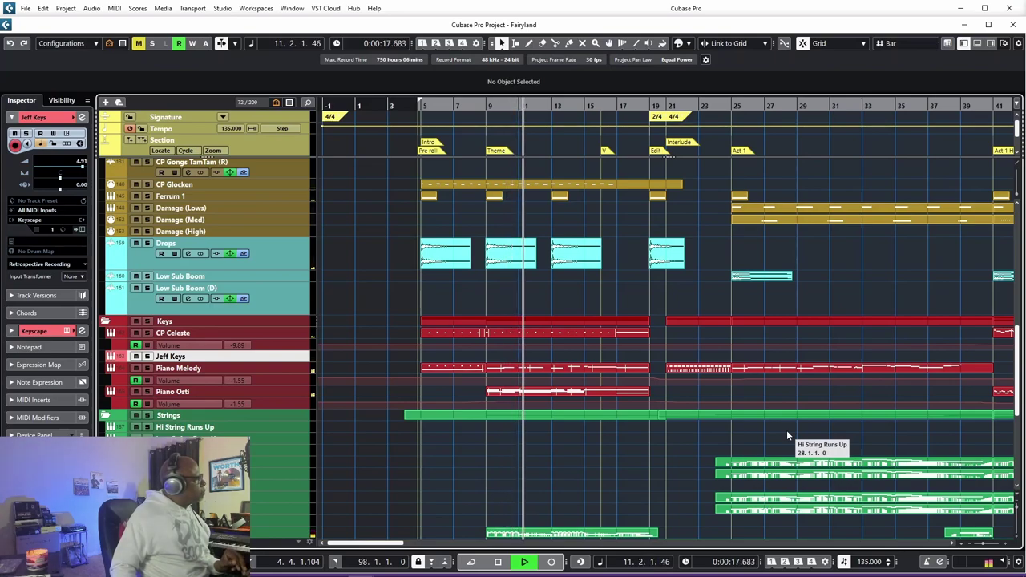
{"action": "key", "text": "space"}
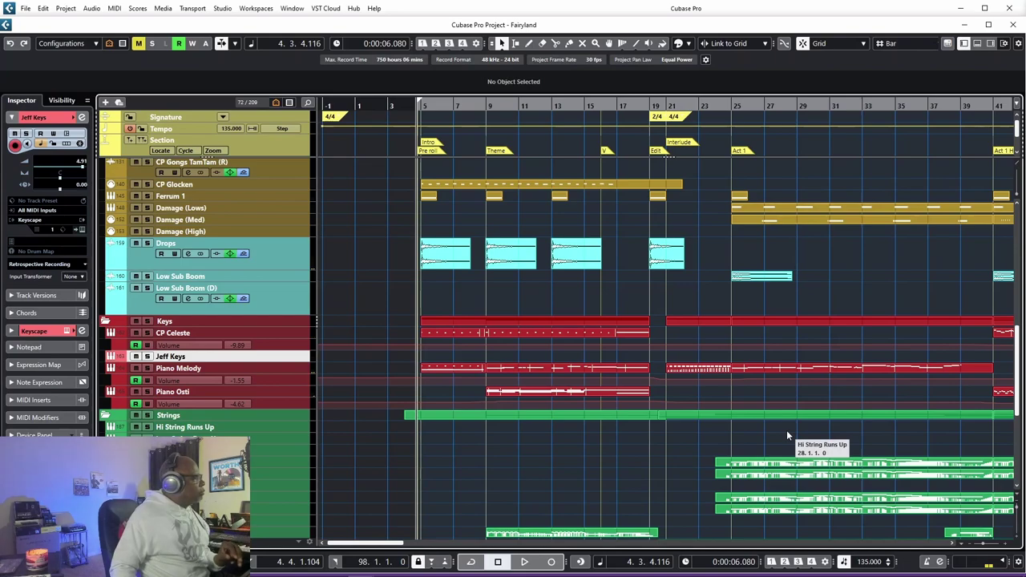
- Return the playhead to the start of the intro, audition the Drops track in solo, and unsolo it
{"action": "left_click", "coordinate": [486, 105]}
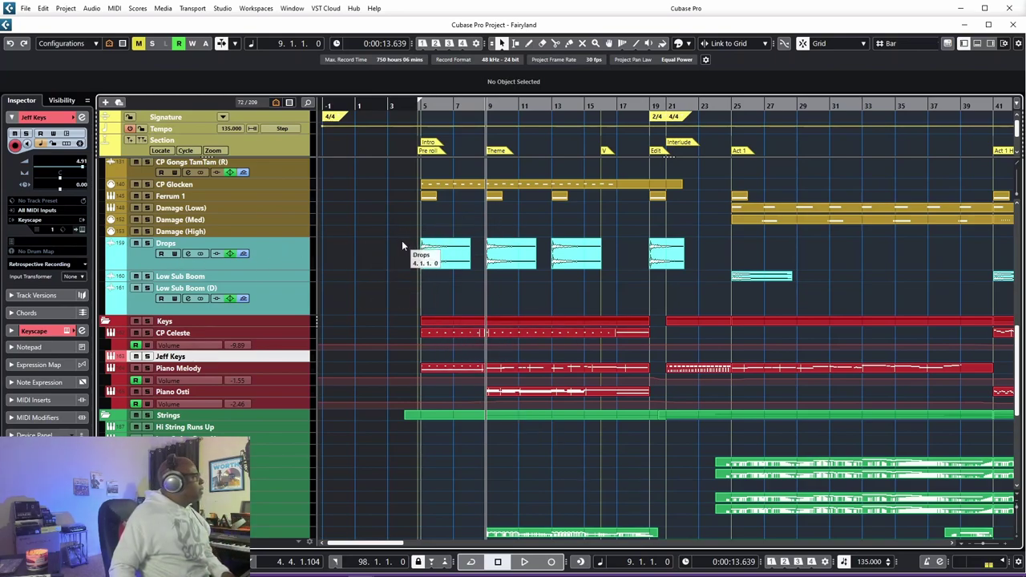
{"action": "left_click", "coordinate": [419, 105]}
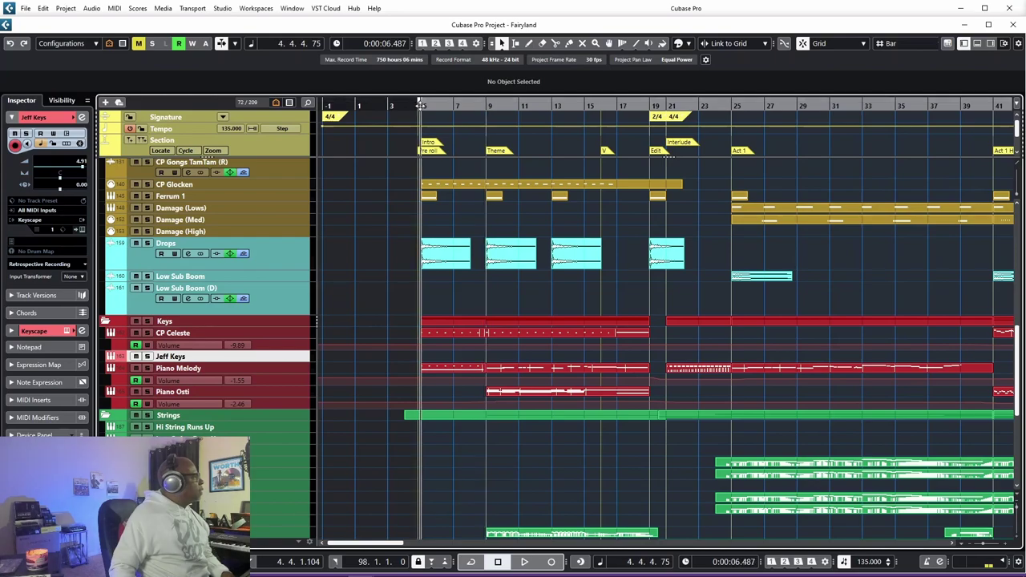
{"action": "left_click", "coordinate": [147, 244]}
{"action": "key", "text": "space"}
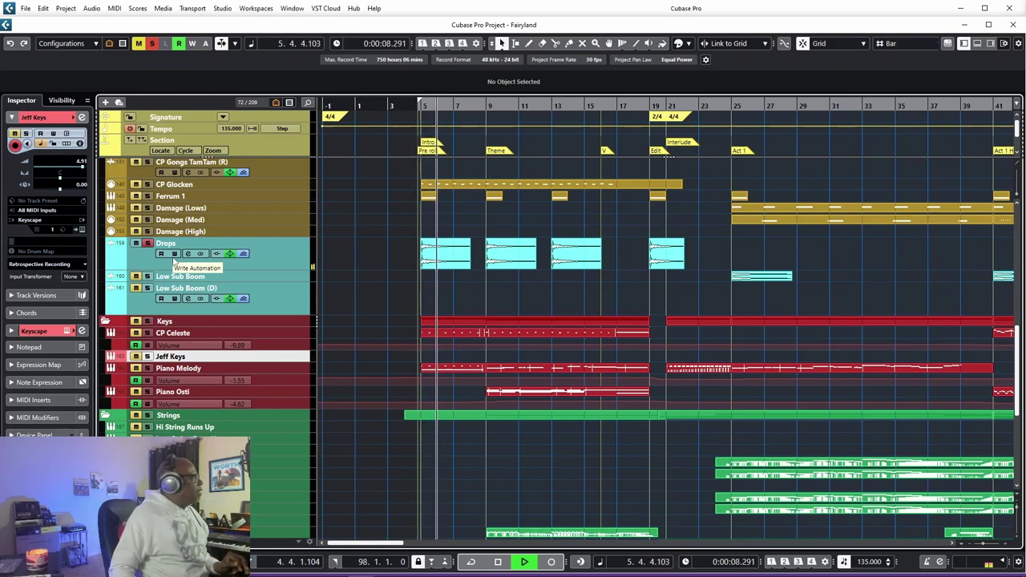
{"action": "key", "text": "space"}
{"action": "left_click", "coordinate": [147, 244]}
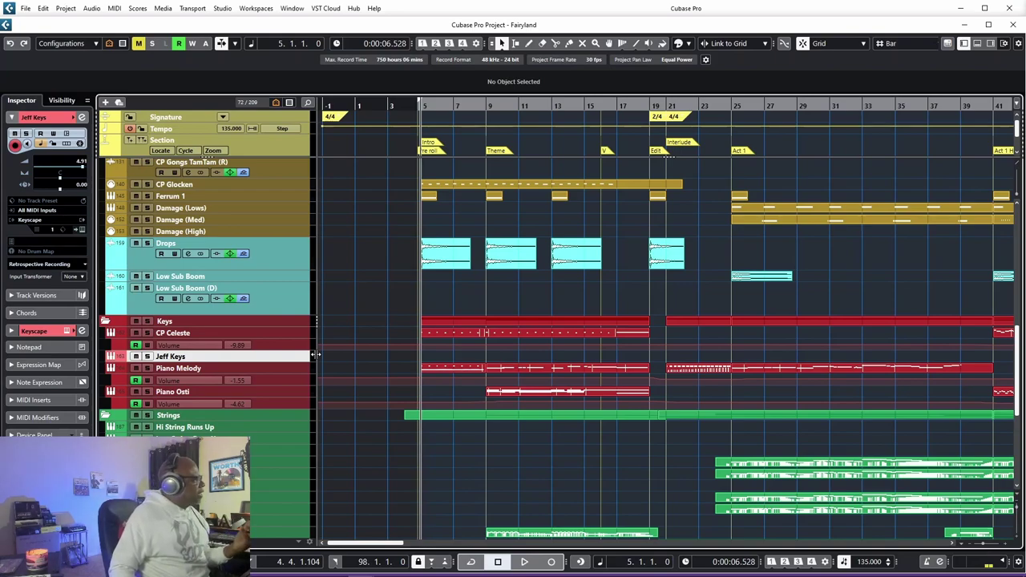
- Audition the LLS Long strings track in solo from bar 5, stop playback, and clear the solo
{"action": "scroll", "coordinate": [382, 379], "scroll_direction": "down", "scroll_amount": 6}
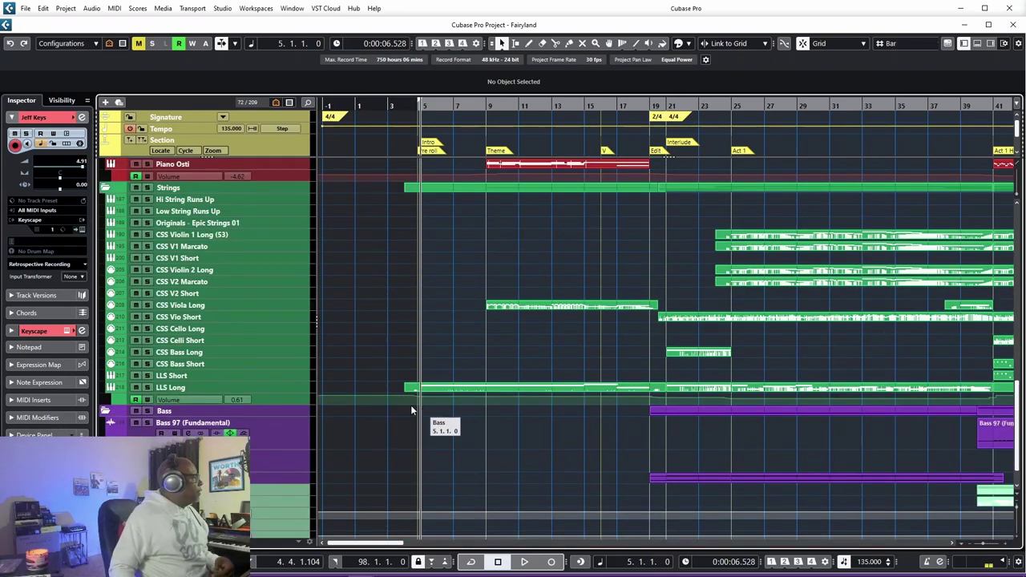
{"action": "left_click", "coordinate": [148, 388]}
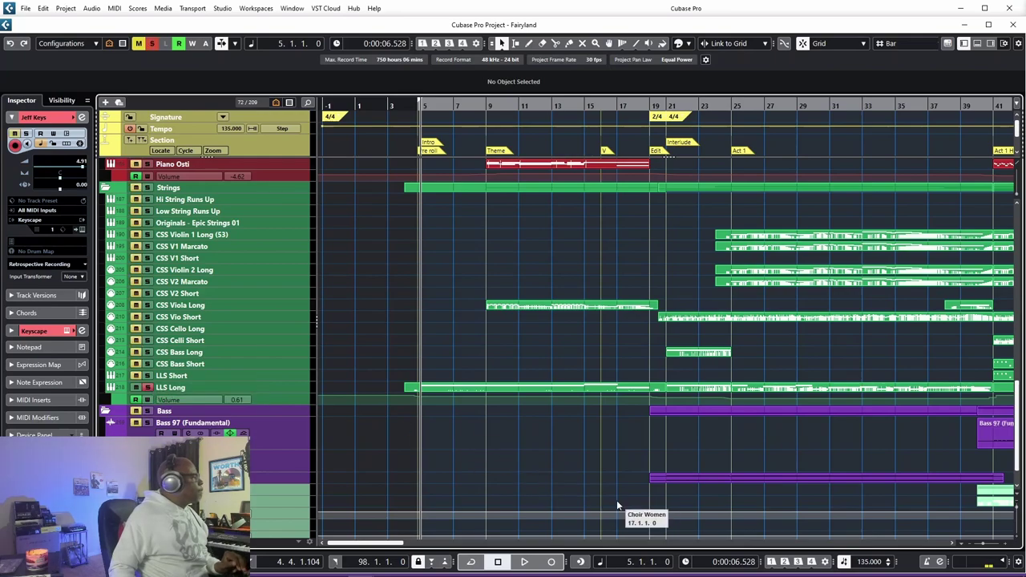
{"action": "key", "text": "space"}
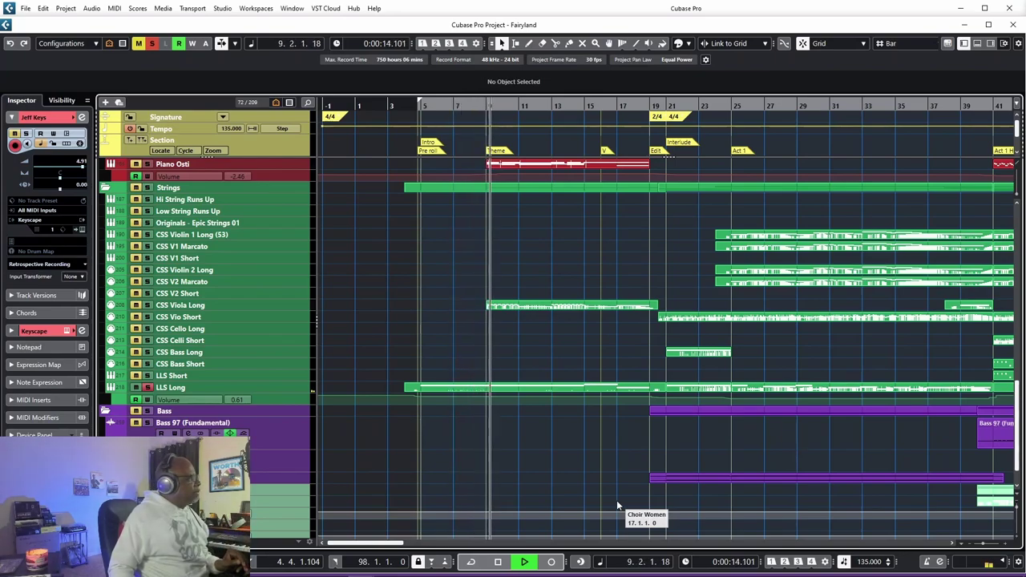
{"action": "key", "text": "space"}
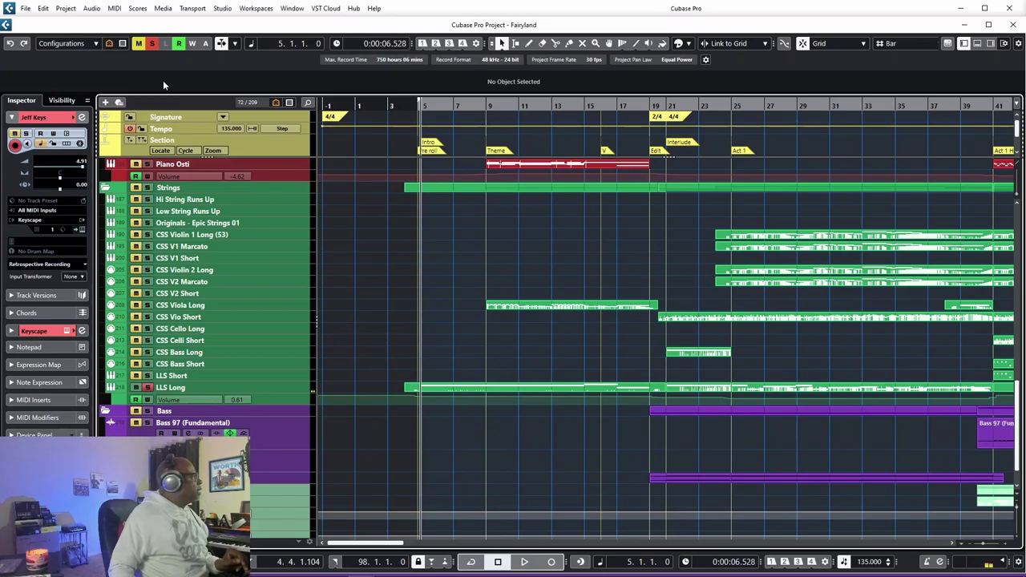
{"action": "left_click", "coordinate": [151, 44]}
- Audition the CP Glocken track in solo from bar 5, and stop playback
{"action": "scroll", "coordinate": [668, 336], "scroll_direction": "up", "scroll_amount": 5}
{"action": "scroll", "coordinate": [667, 337], "scroll_direction": "up", "scroll_amount": 3}
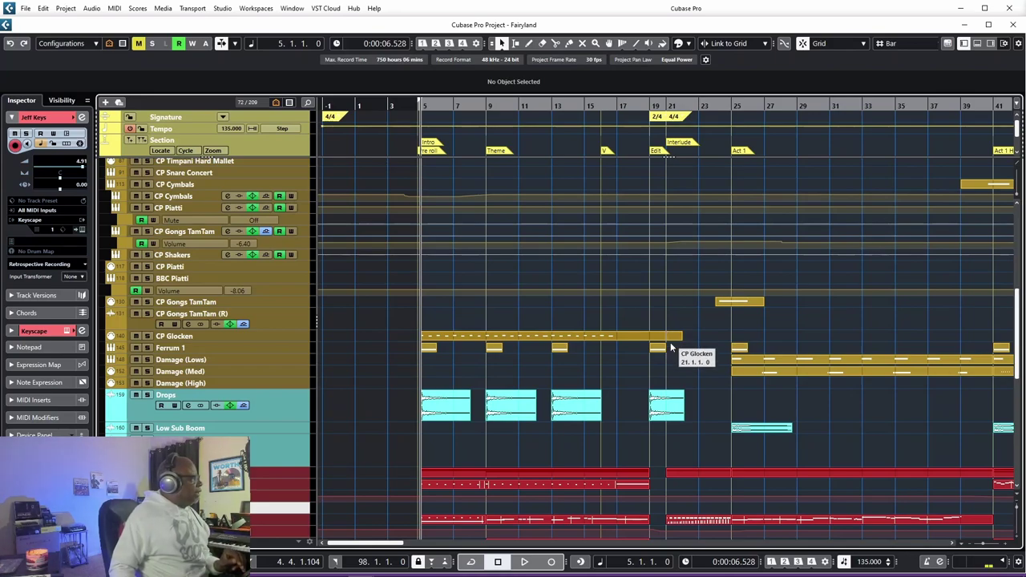
{"action": "left_click", "coordinate": [148, 336]}
{"action": "key", "text": "space"}
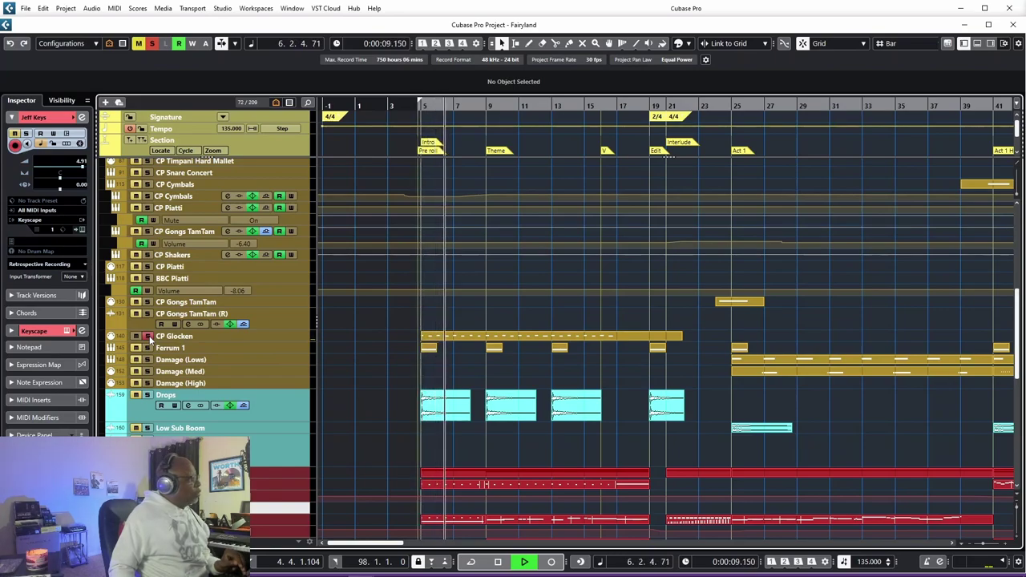
{"action": "key", "text": "space"}
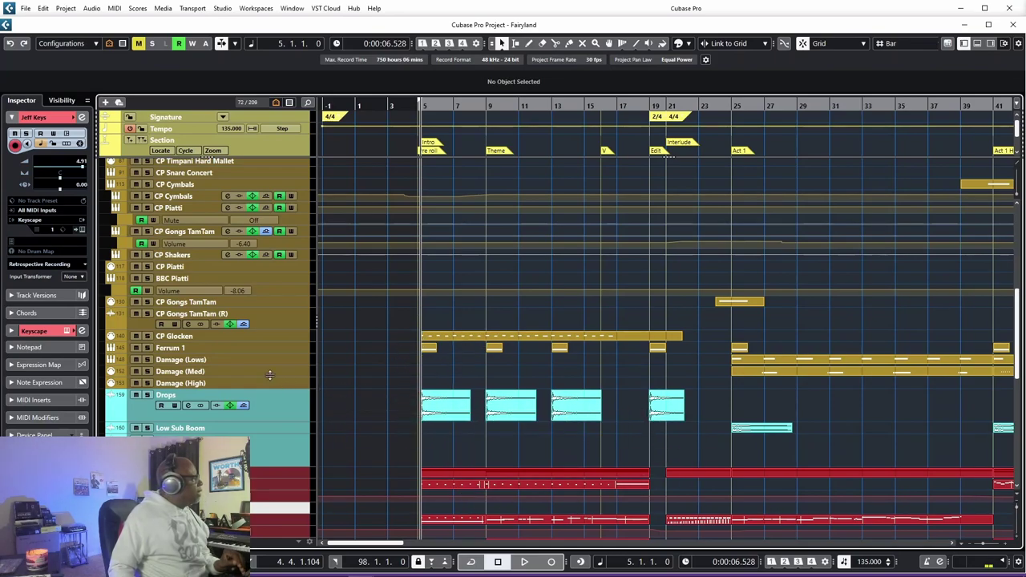
- Audition Ferrum 1 in solo from bar 5, then together with Drops, and unsolo both tracks
{"action": "left_click", "coordinate": [147, 348]}
{"action": "key", "text": "space"}
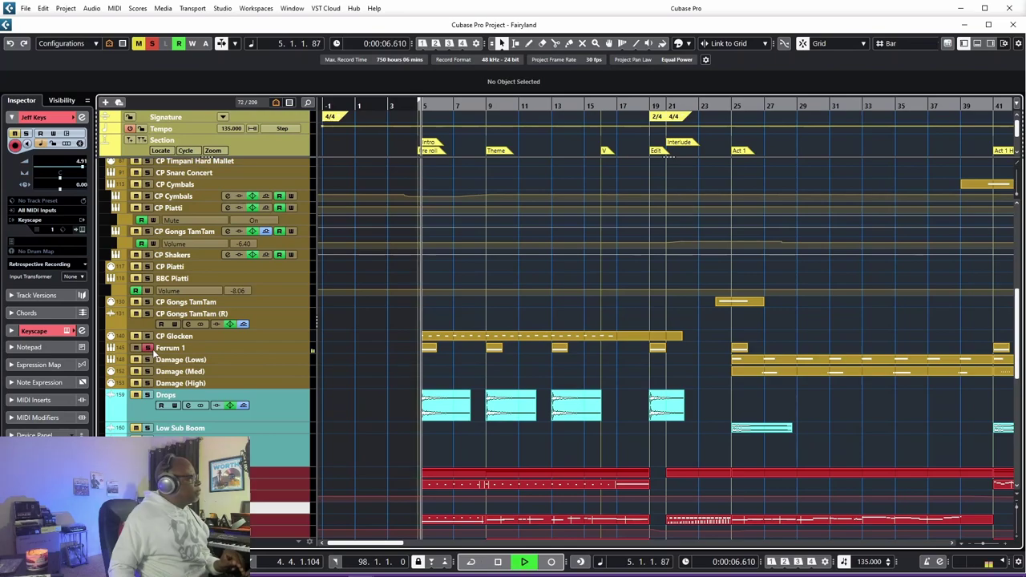
{"action": "key", "text": "space"}
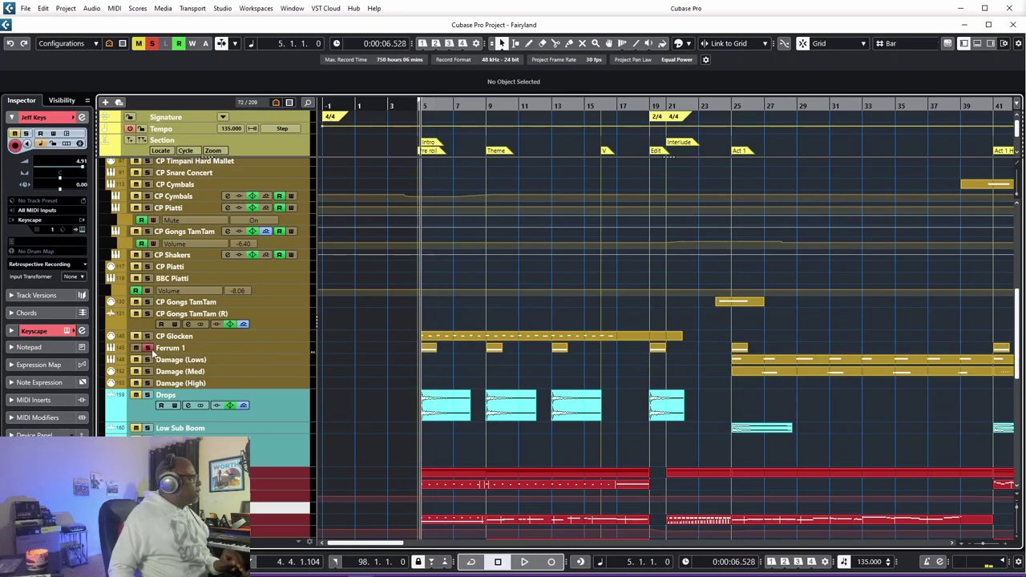
{"action": "left_click", "coordinate": [146, 396]}
{"action": "key", "text": "space"}
{"action": "key", "text": "space"}
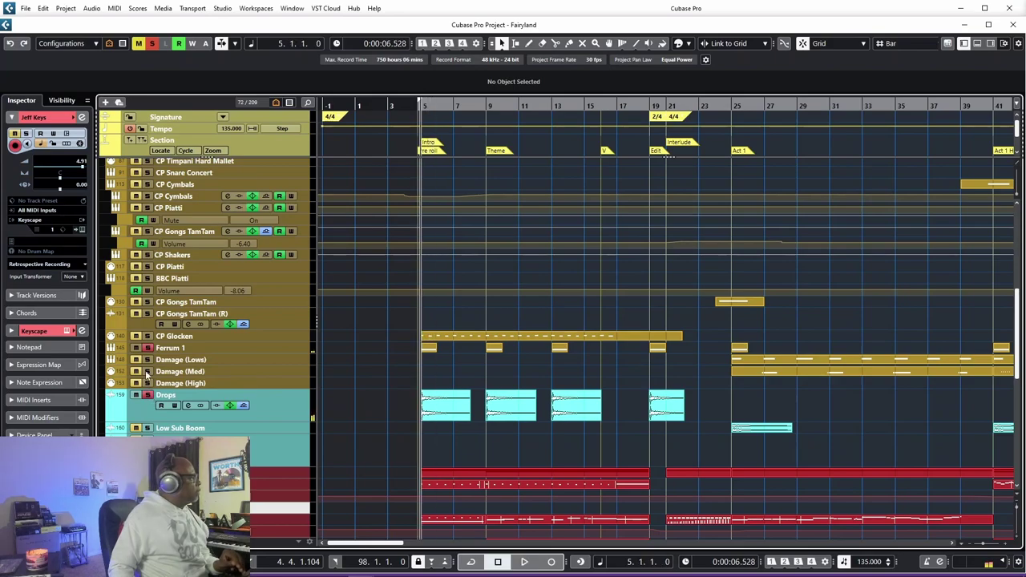
{"action": "left_click", "coordinate": [147, 348]}
{"action": "left_click", "coordinate": [148, 395]}
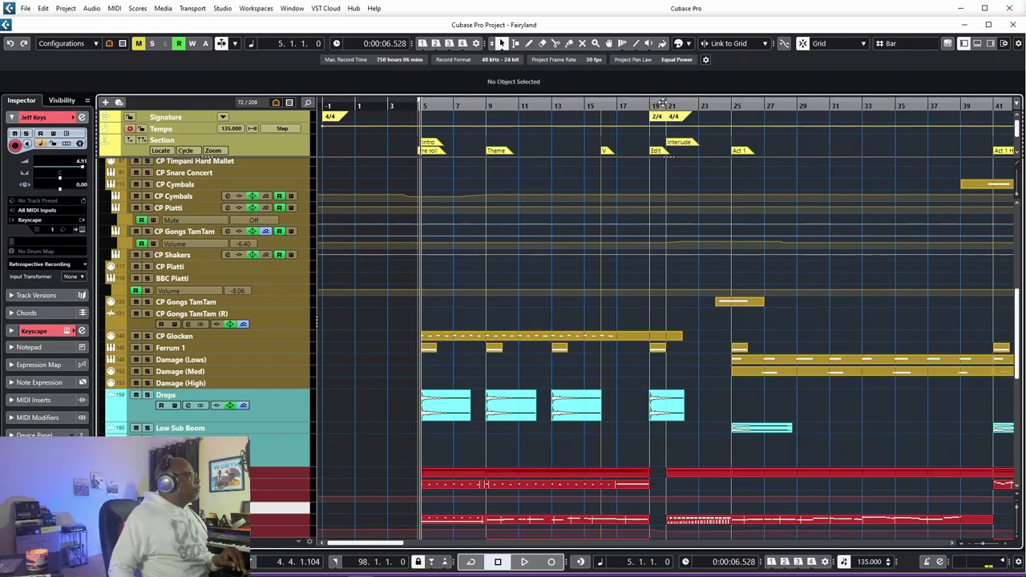
- Place the playhead at the Interlude at bar 21 and bring the Keys and Strings tracks into view
{"action": "left_click", "coordinate": [664, 105]}
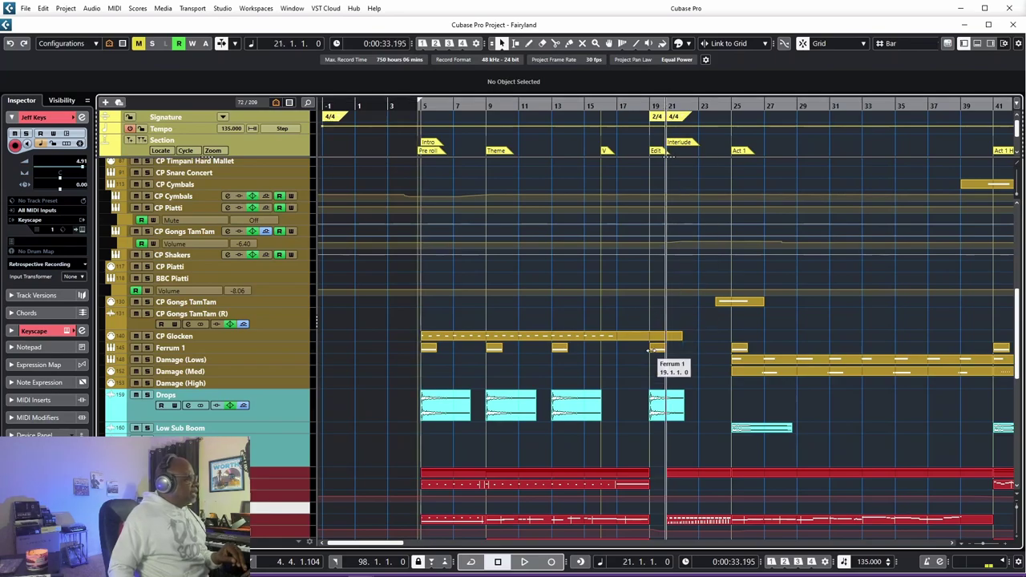
{"action": "scroll", "coordinate": [651, 350], "scroll_direction": "down", "scroll_amount": 4}
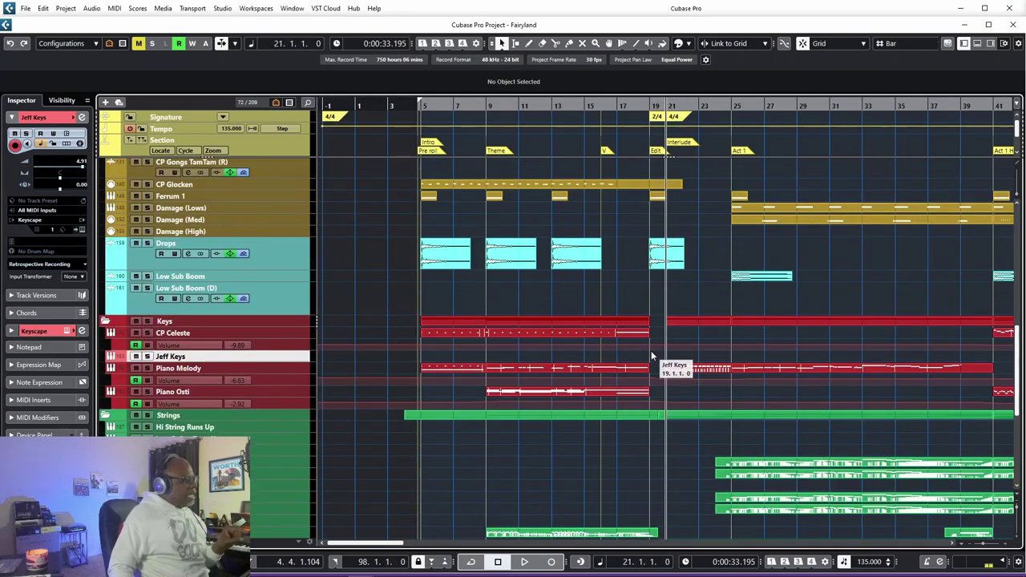
{"action": "scroll", "coordinate": [678, 437], "scroll_direction": "down", "scroll_amount": 4}
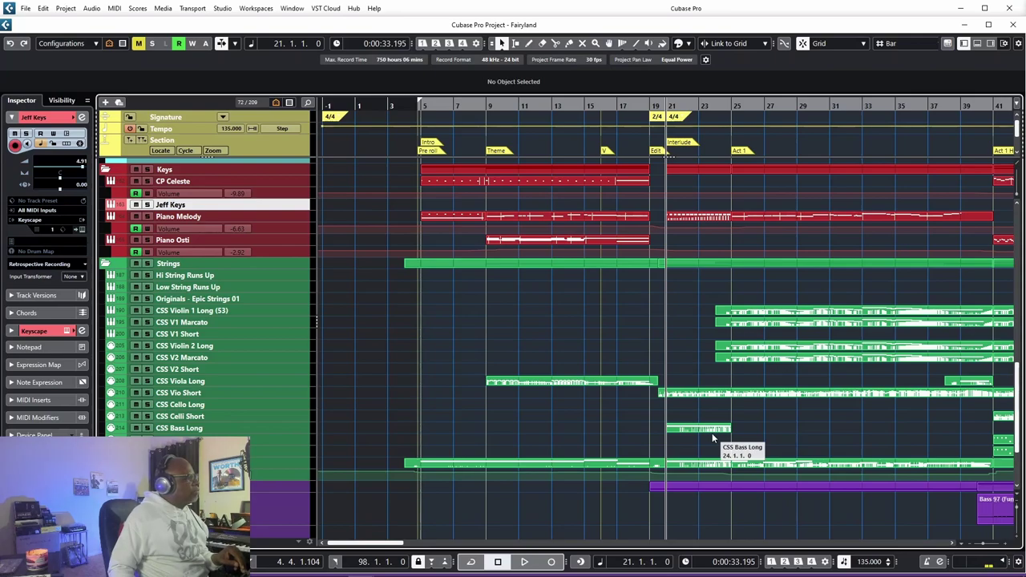
- Play the full arrangement from the Interlude at bar 21 into Act 1, and stop playback
{"action": "key", "text": "space"}
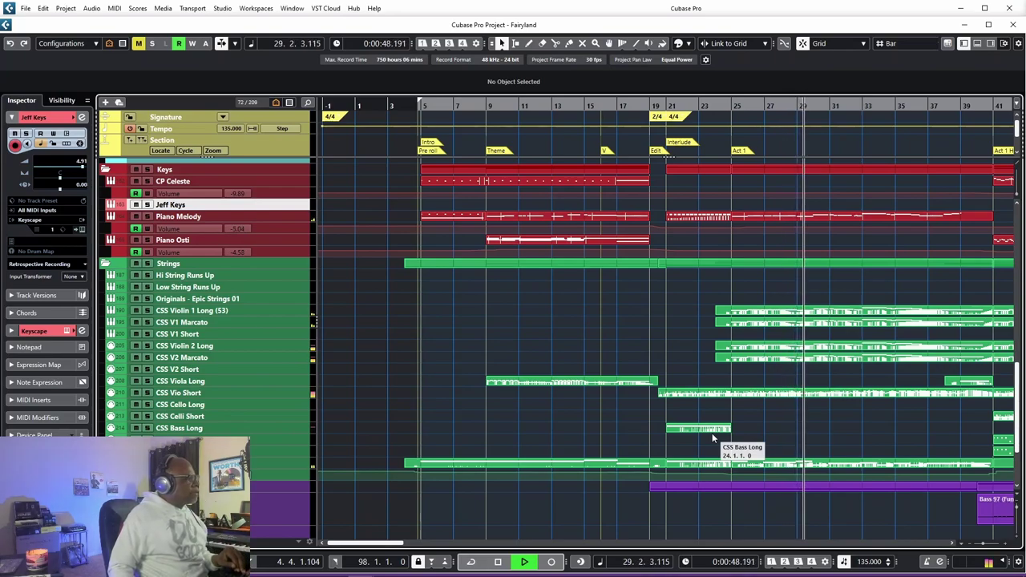
{"action": "key", "text": "space"}
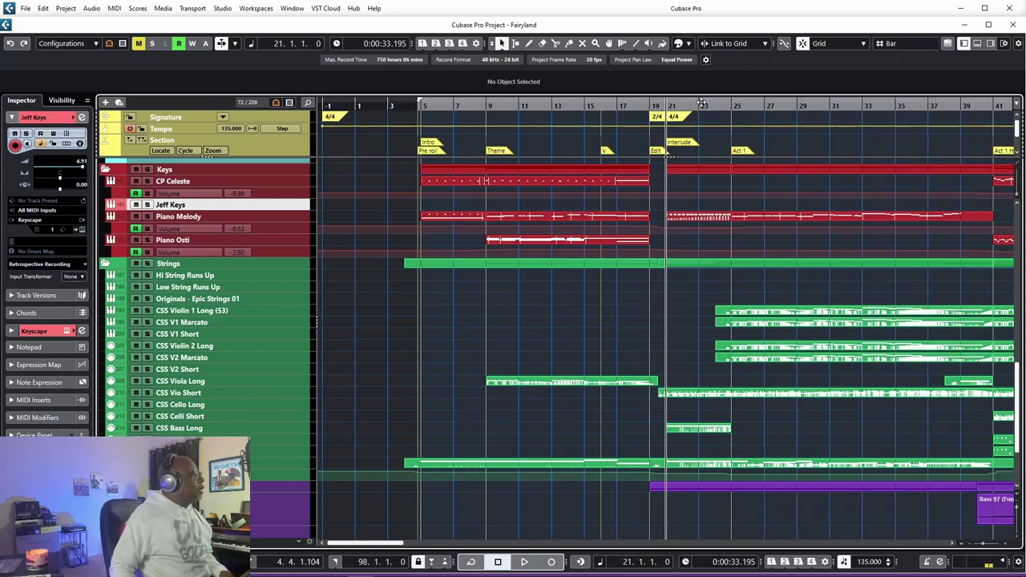
- Place the playhead at bar 23 and solo CSS Violin 1 Long, CSS V1 Marcato, CSS Violin 2 Long and CSS V2 Marcato
{"action": "left_click_drag", "start_coordinate": [710, 111], "coordinate": [700, 100]}
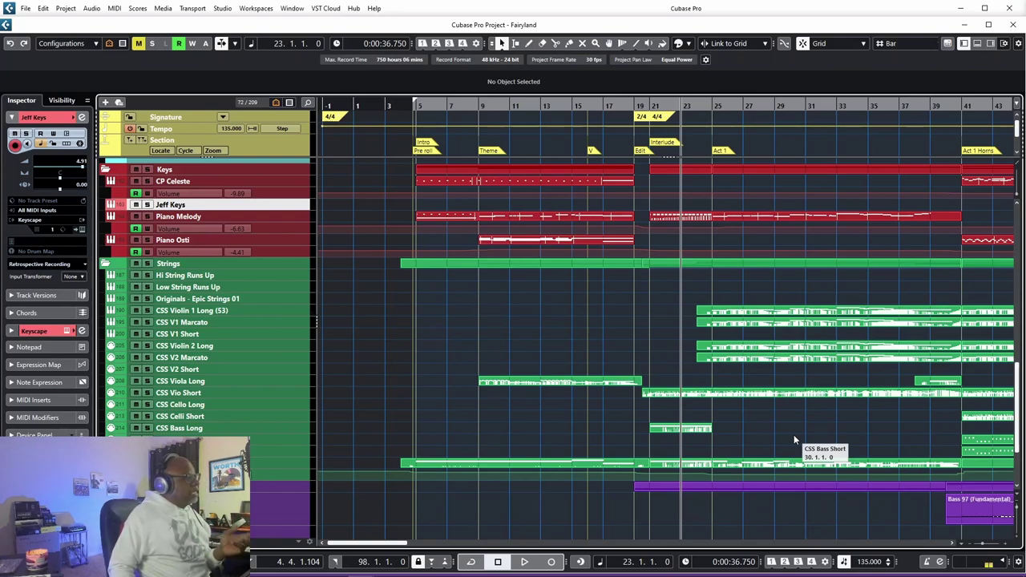
{"action": "left_click", "coordinate": [259, 311]}
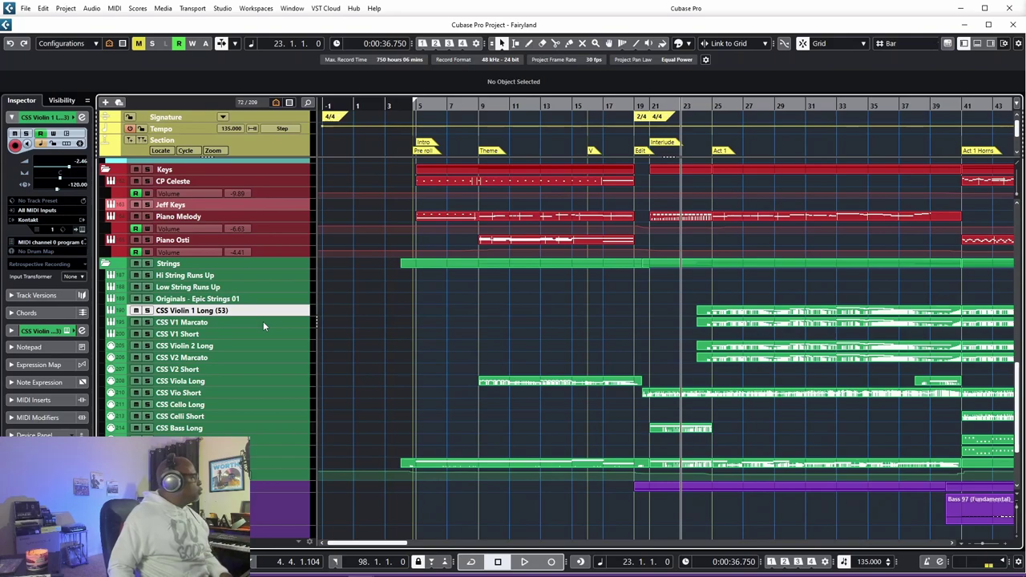
{"action": "left_click", "coordinate": [147, 311]}
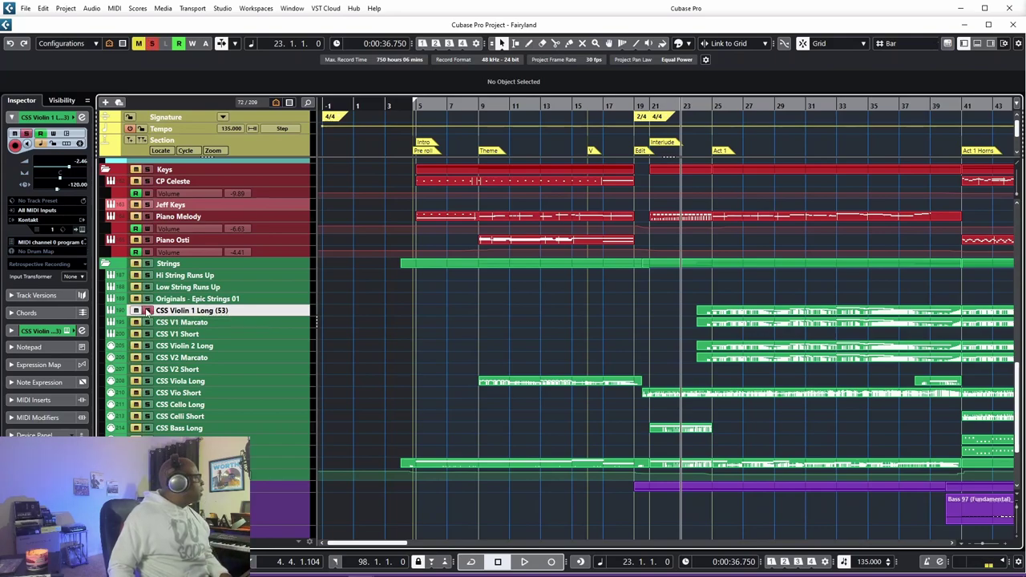
{"action": "left_click", "coordinate": [148, 345]}
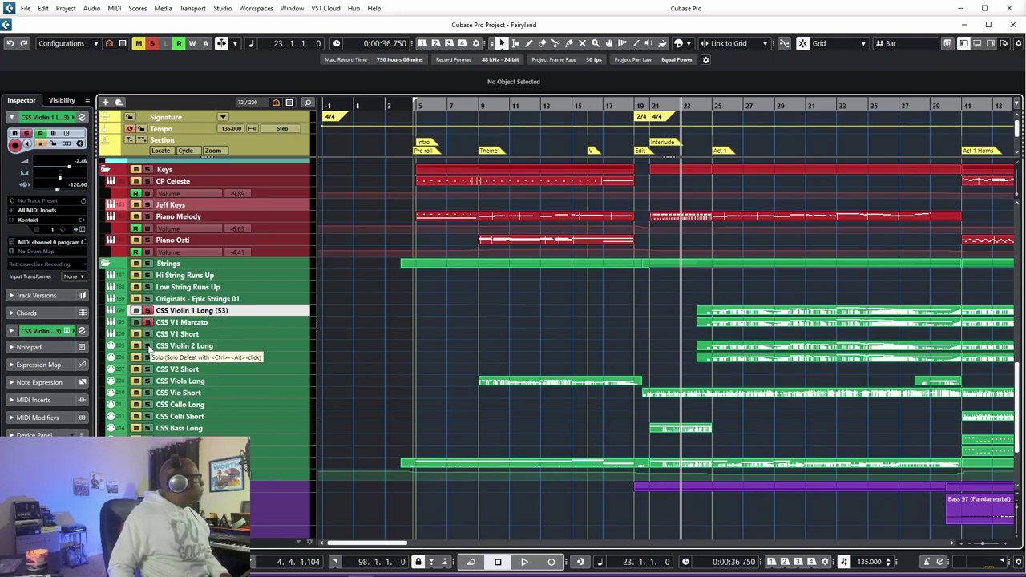
{"action": "left_click", "coordinate": [148, 358]}
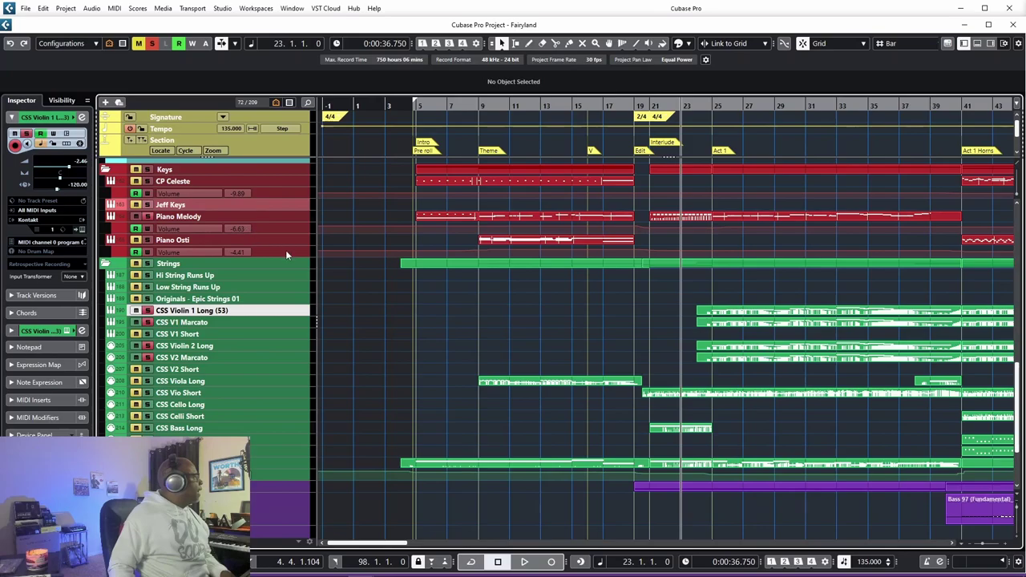
- Add BBC Flute LE and BBC Bassoon LE to the soloed violins, audition them from bar 23, stop playback, and clear all solos
{"action": "scroll", "coordinate": [282, 253], "scroll_direction": "up", "scroll_amount": 5}
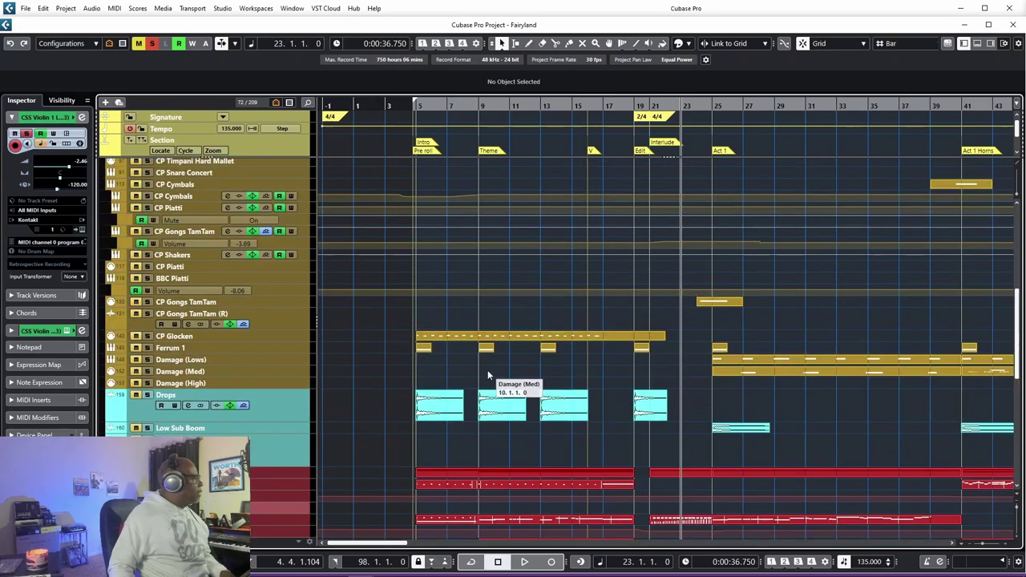
{"action": "scroll", "coordinate": [487, 375], "scroll_direction": "up", "scroll_amount": 5}
{"action": "scroll", "coordinate": [488, 375], "scroll_direction": "up", "scroll_amount": 5}
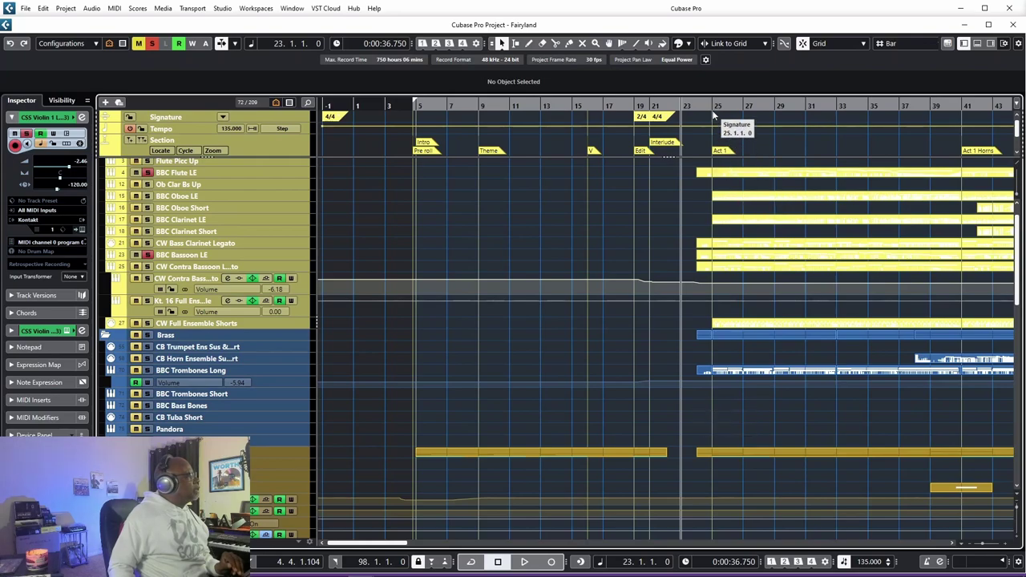
{"action": "key", "text": "space"}
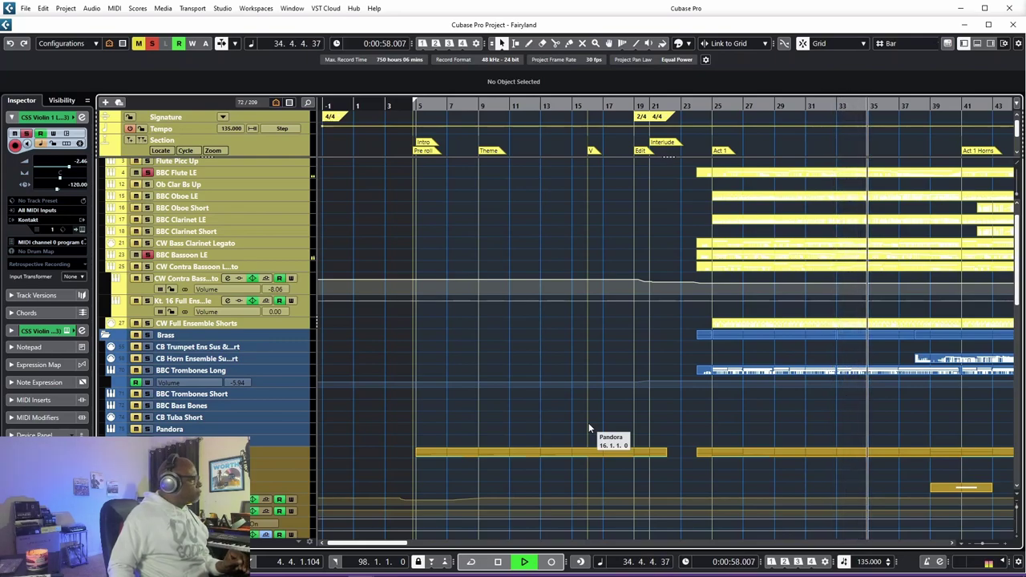
{"action": "key", "text": "space"}
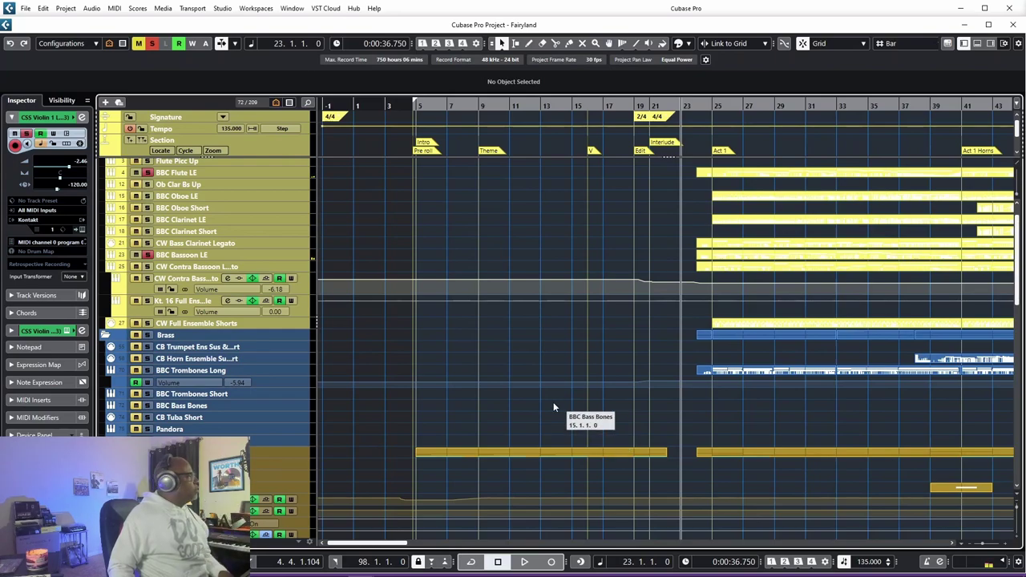
{"action": "left_click", "coordinate": [152, 42]}
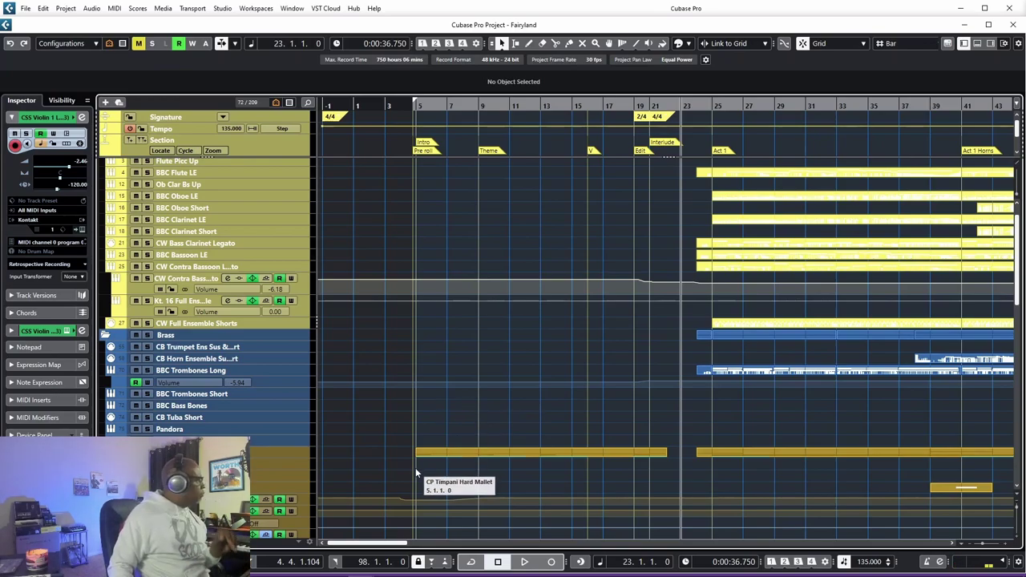
- Select the Jeff Keys track, and bring the Strings and Bass tracks into view
{"action": "scroll", "coordinate": [385, 469], "scroll_direction": "down", "scroll_amount": 8}
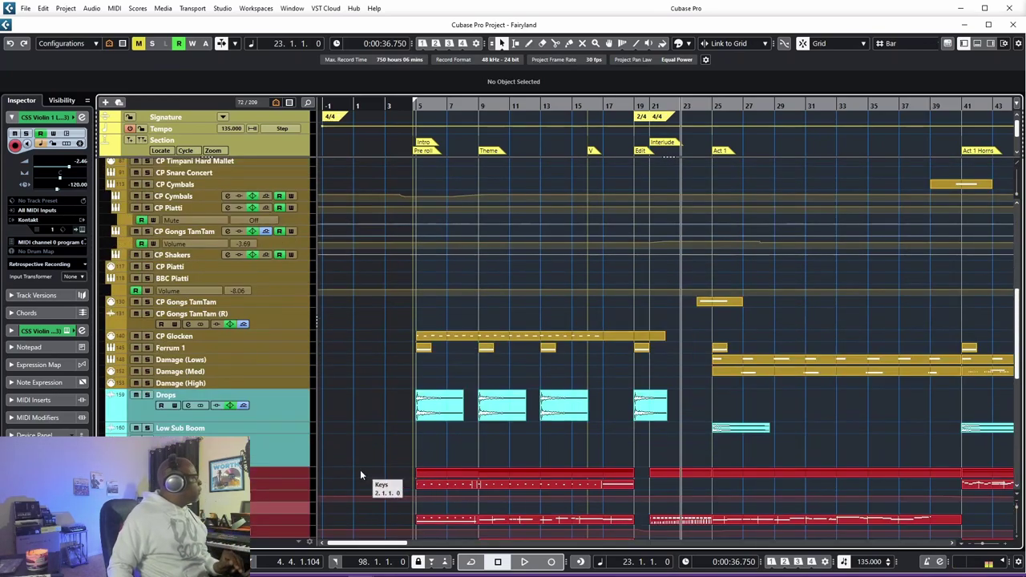
{"action": "left_click", "coordinate": [287, 508]}
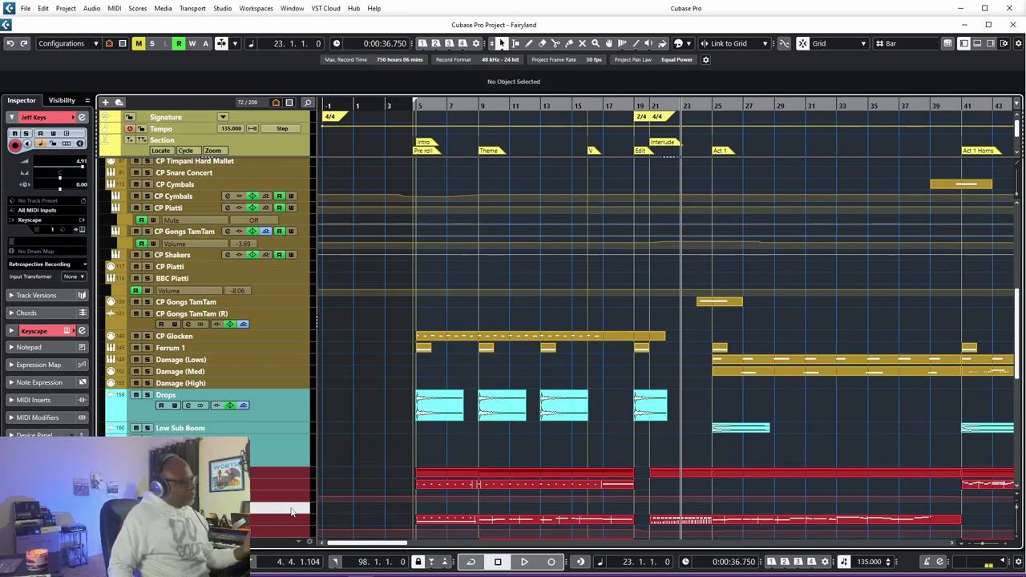
{"action": "scroll", "coordinate": [309, 501], "scroll_direction": "down", "scroll_amount": 5}
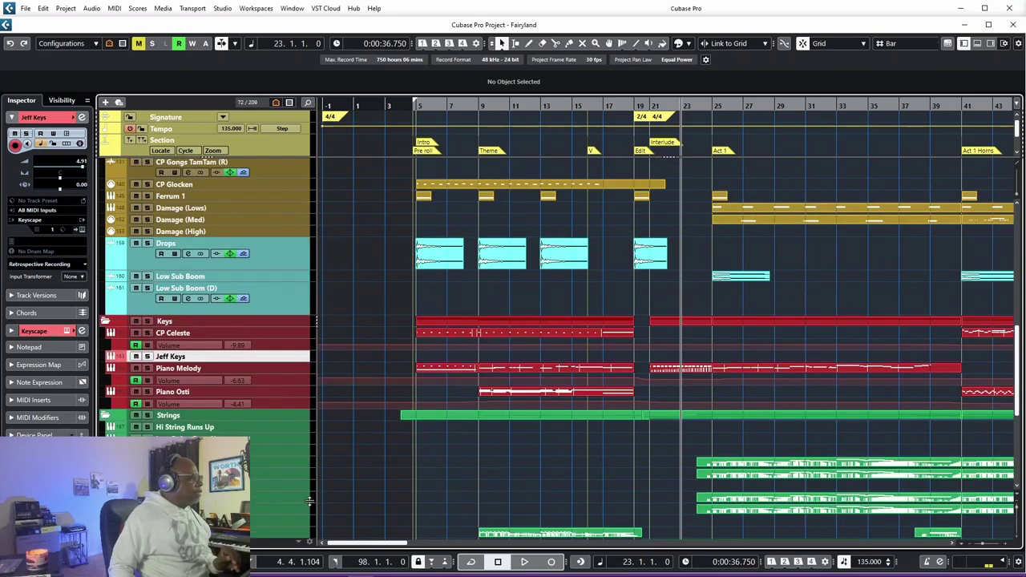
{"action": "scroll", "coordinate": [309, 501], "scroll_direction": "down", "scroll_amount": 7}
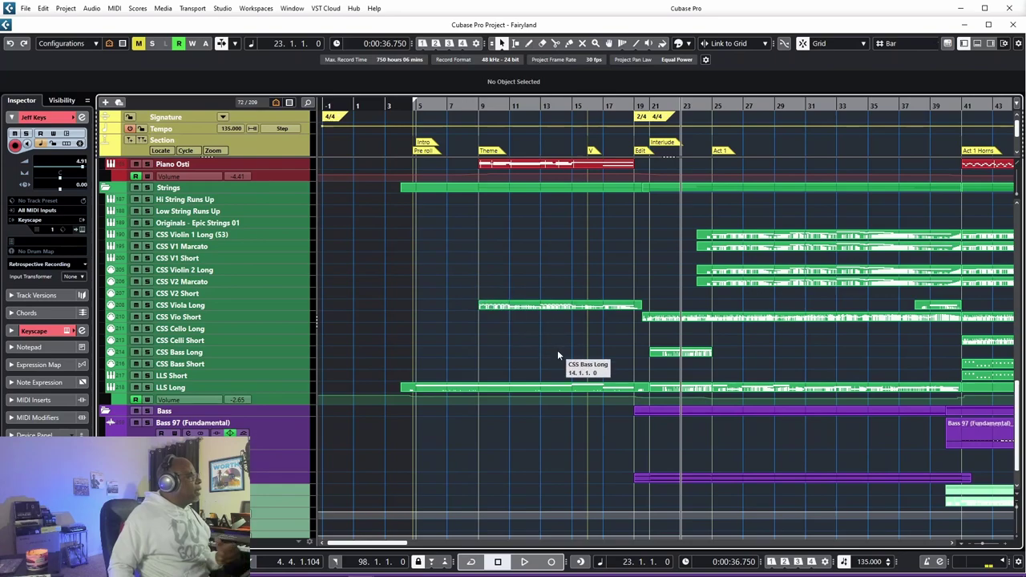
- Place the playhead at Act 1, bar 25, and solo CSS Vio Short, BBC Clarinet LE, BBC Oboe LE and CW Full Ensemble Shorts
{"action": "left_click", "coordinate": [714, 105]}
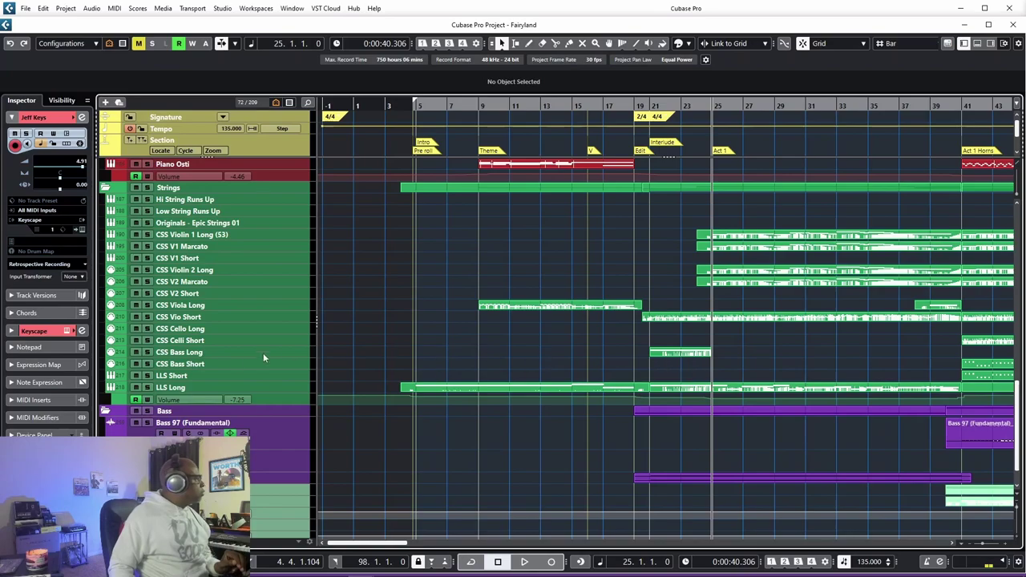
{"action": "left_click", "coordinate": [147, 317]}
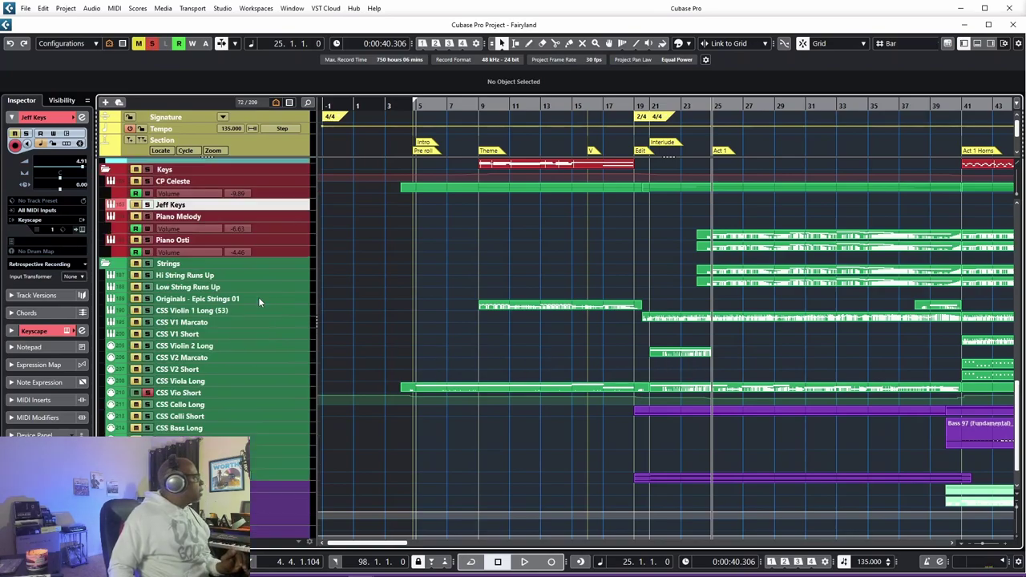
{"action": "scroll", "coordinate": [258, 298], "scroll_direction": "up", "scroll_amount": 15}
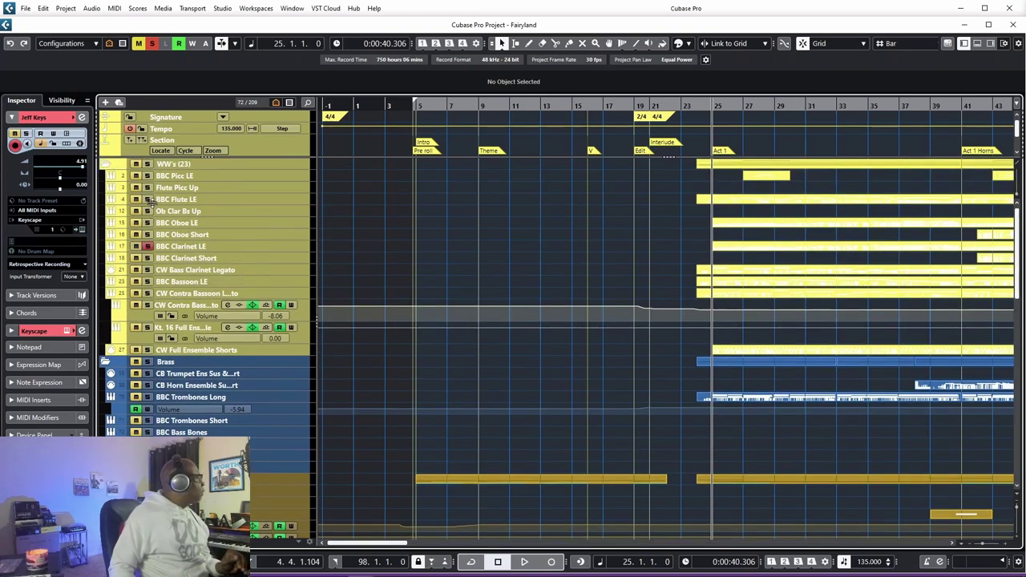
{"action": "left_click", "coordinate": [148, 223]}
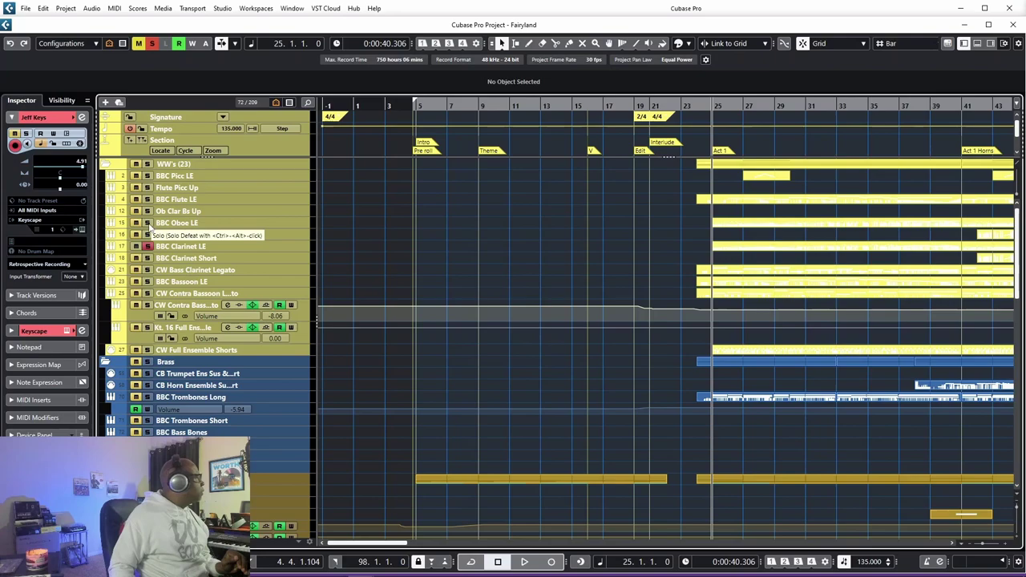
{"action": "left_click", "coordinate": [147, 351]}
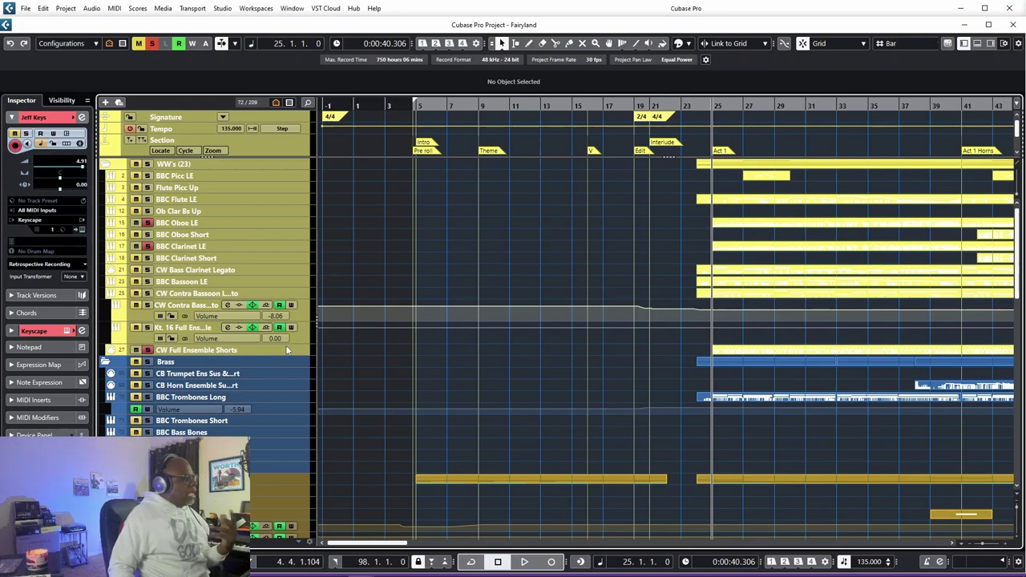
- Audition the soloed short viola and woodwind tracks from bar 25, stop playback, and clear all solos
{"action": "key", "text": "space"}
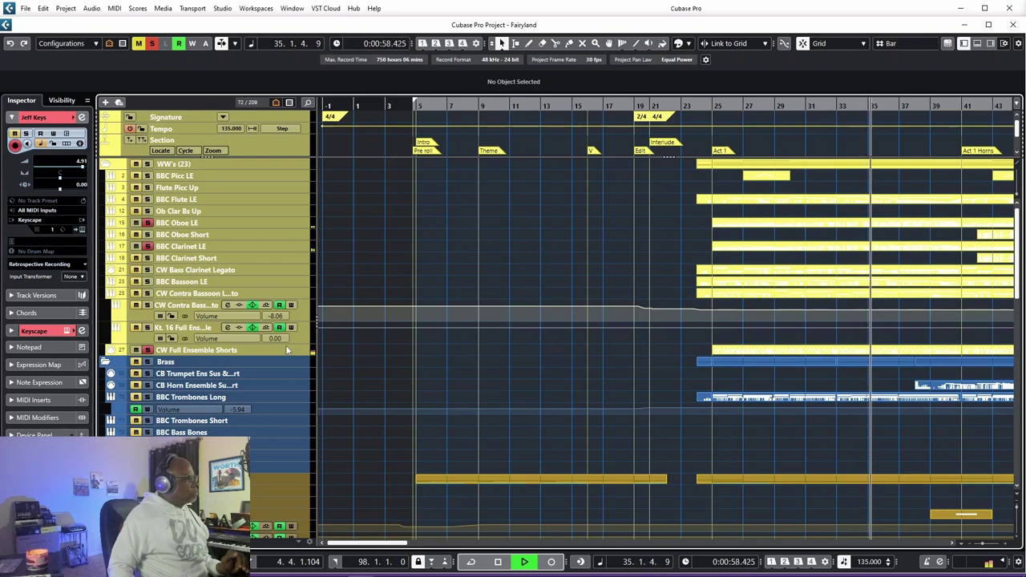
{"action": "key", "text": "space"}
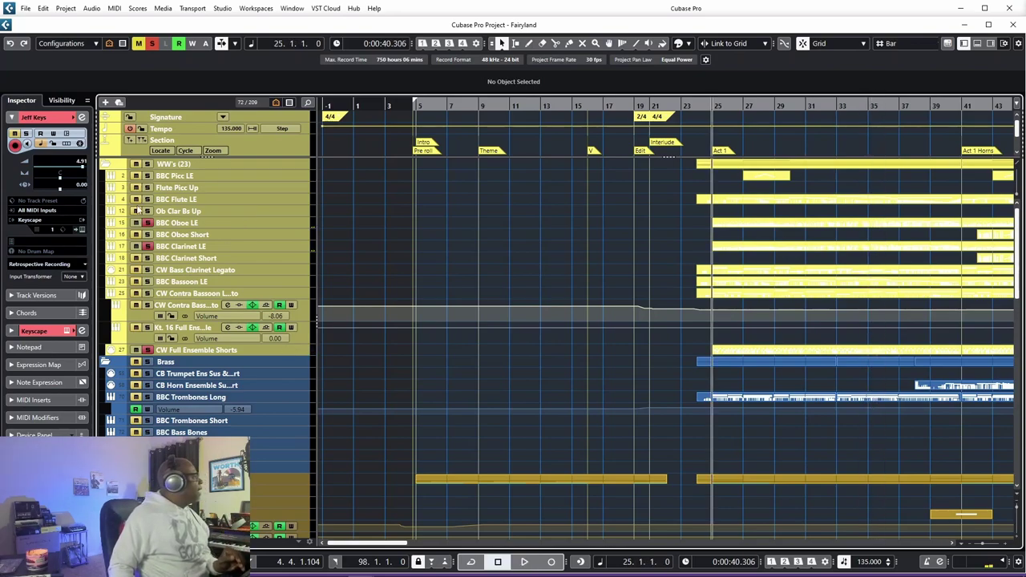
{"action": "left_click", "coordinate": [150, 42]}
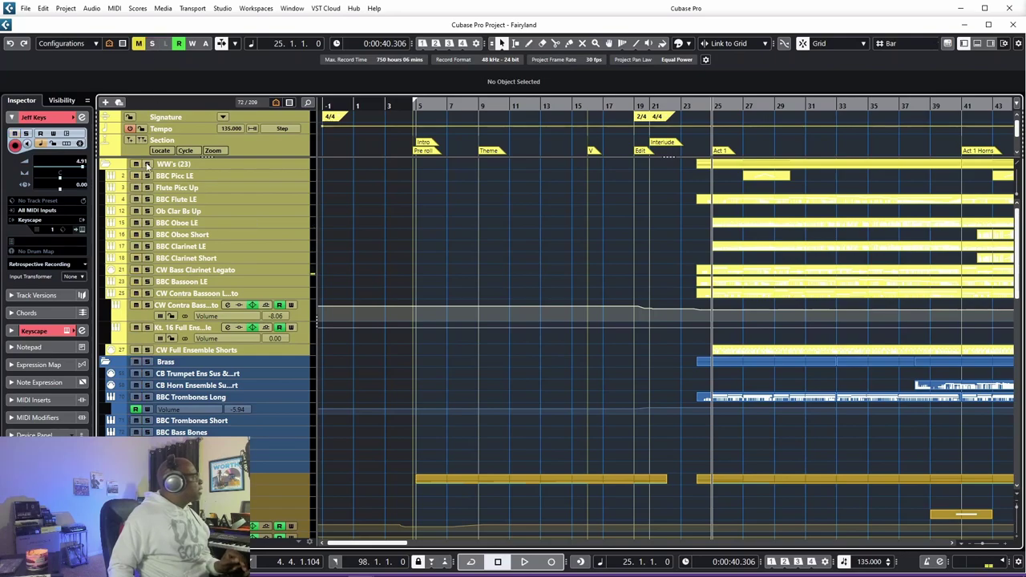
- Audition CW Full Ensemble Shorts in solo from bar 25, view its 15 Full Ensemble PRO Articulations patch in Kontakt, stop playback, and close the instrument
{"action": "left_click", "coordinate": [147, 350]}
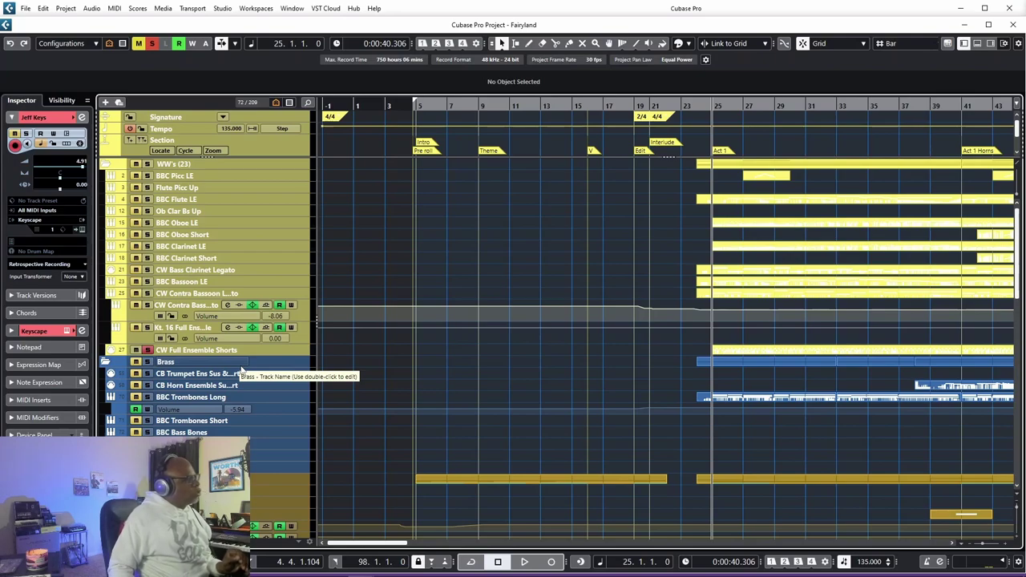
{"action": "left_click", "coordinate": [279, 352]}
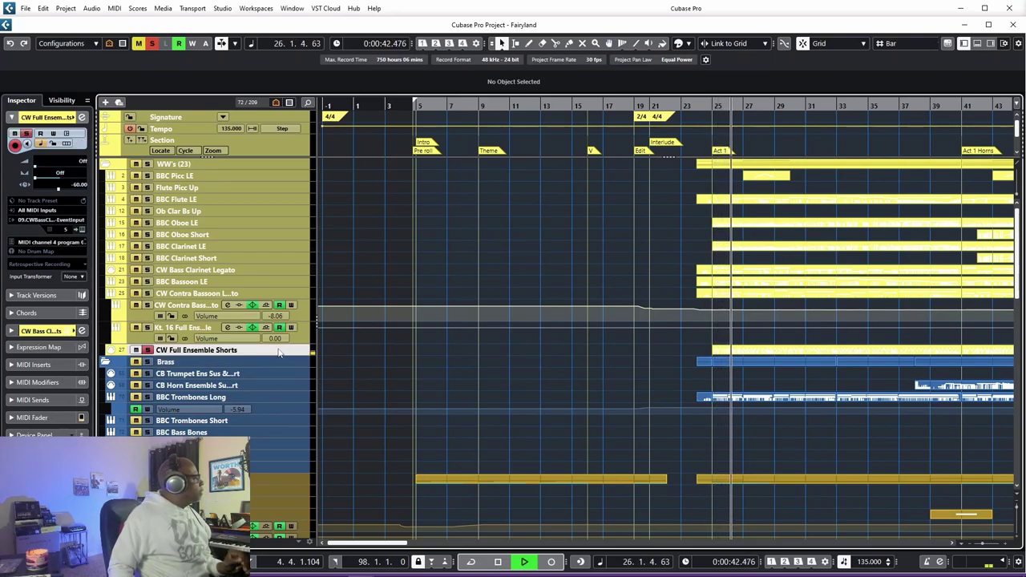
{"action": "left_click", "coordinate": [82, 229]}
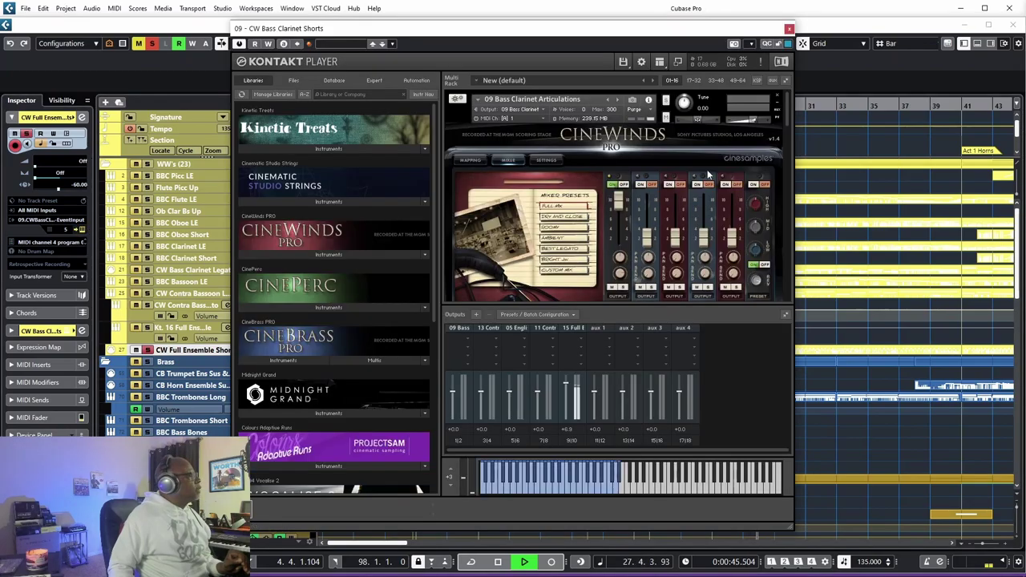
{"action": "left_click_drag", "start_coordinate": [787, 106], "coordinate": [813, 285]}
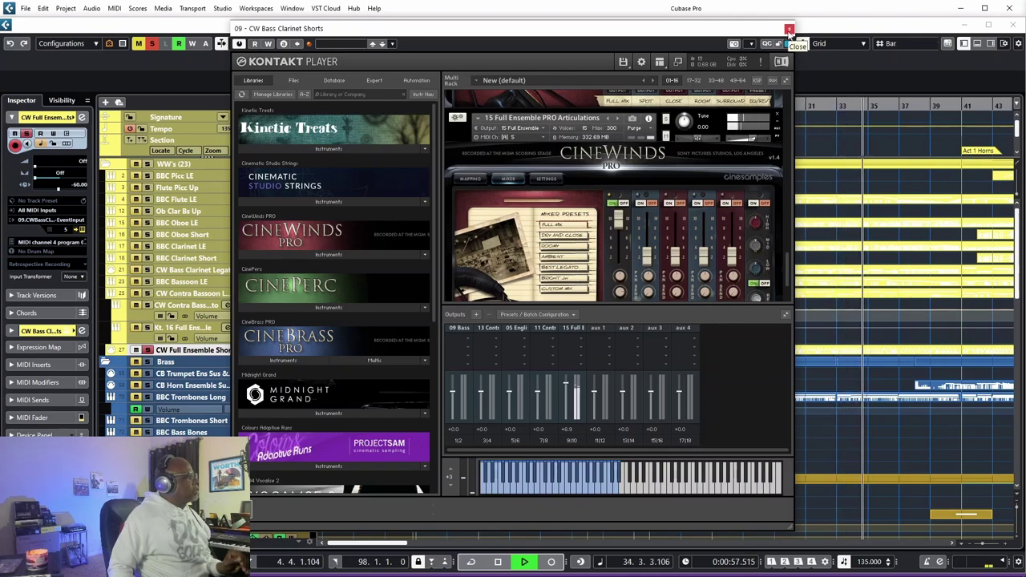
{"action": "key", "text": "space"}
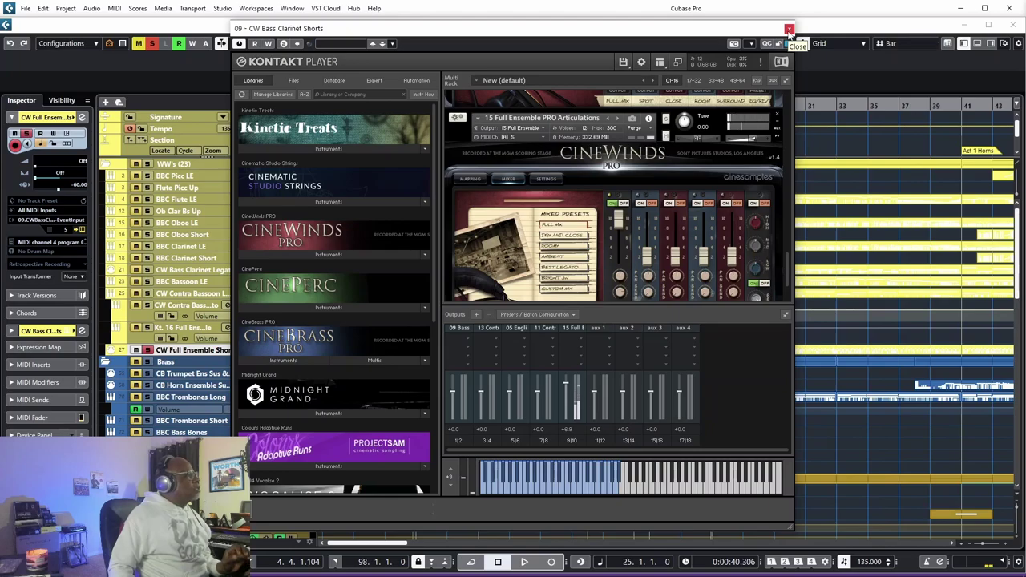
{"action": "left_click", "coordinate": [788, 30]}
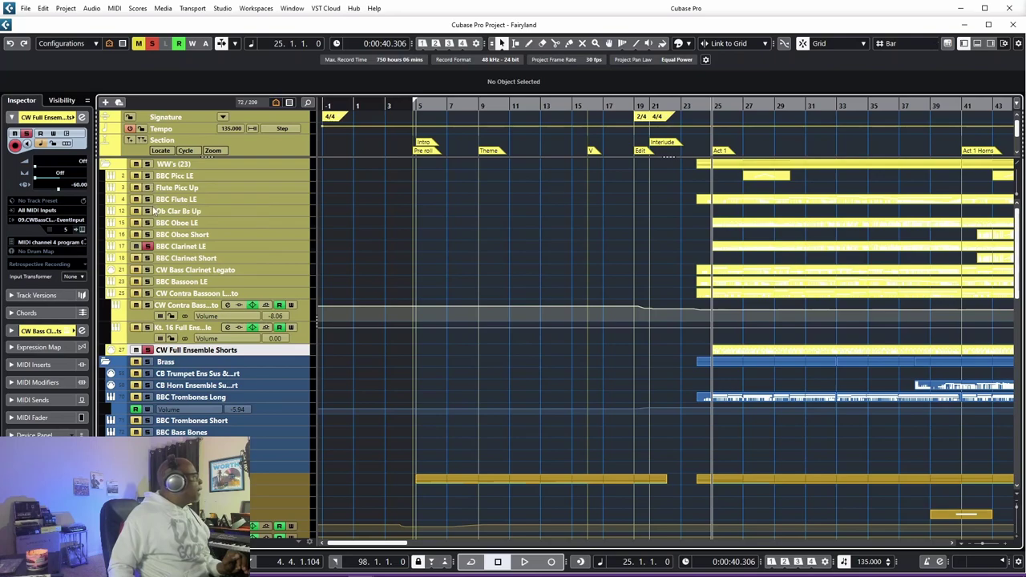
- Audition BBC Clarinet LE and BBC Oboe LE in solo together with CW Full Ensemble Shorts from bar 25, and stop playback
{"action": "key", "text": "space"}
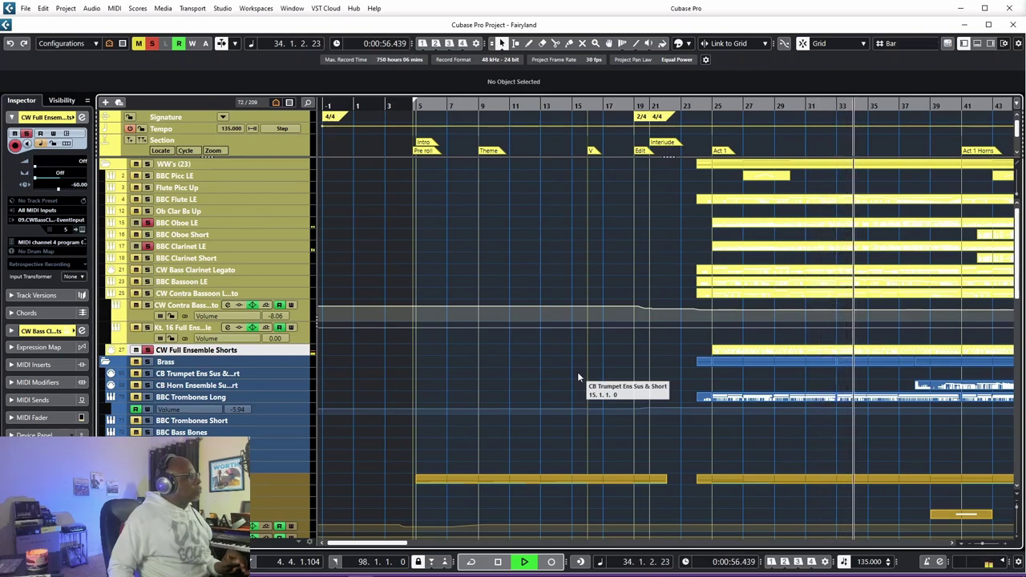
{"action": "key", "text": "space"}
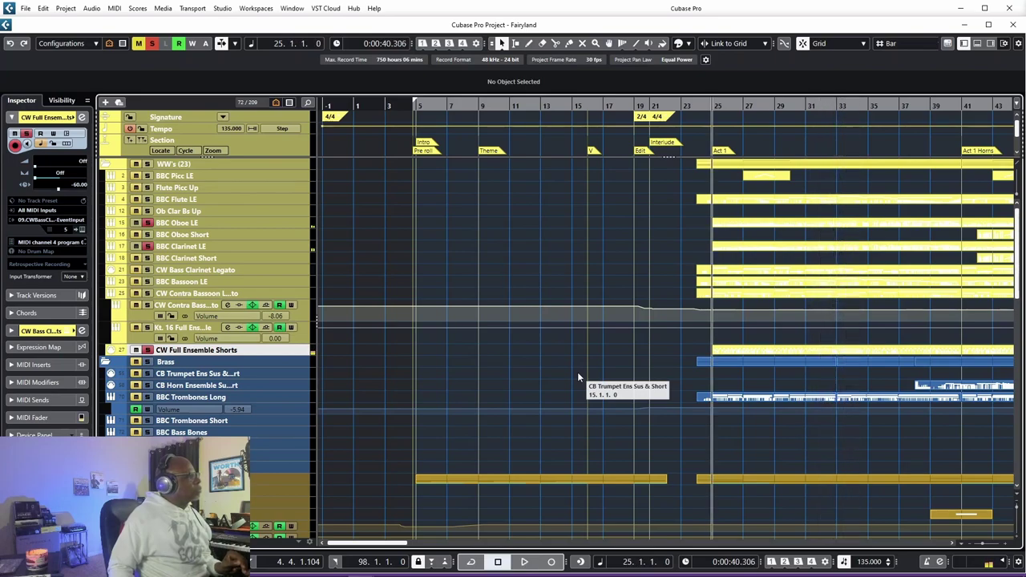
- Open the BBC Clarinet LE instrument, audition the soloed woodwinds from bar 25 while viewing its microphone mixer, and close it with playback stopped
{"action": "left_click", "coordinate": [259, 247]}
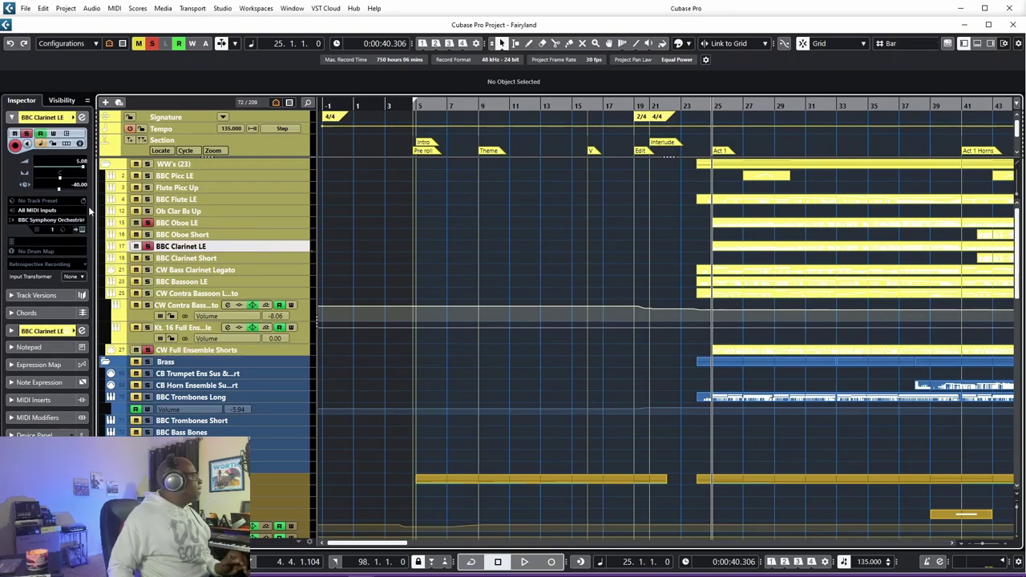
{"action": "left_click", "coordinate": [82, 230]}
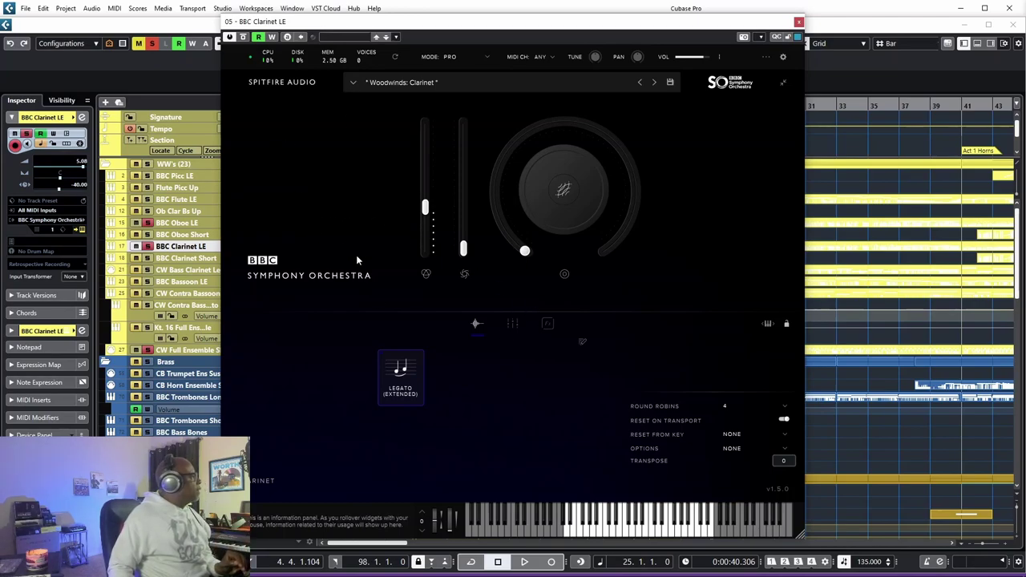
{"action": "key", "text": "space"}
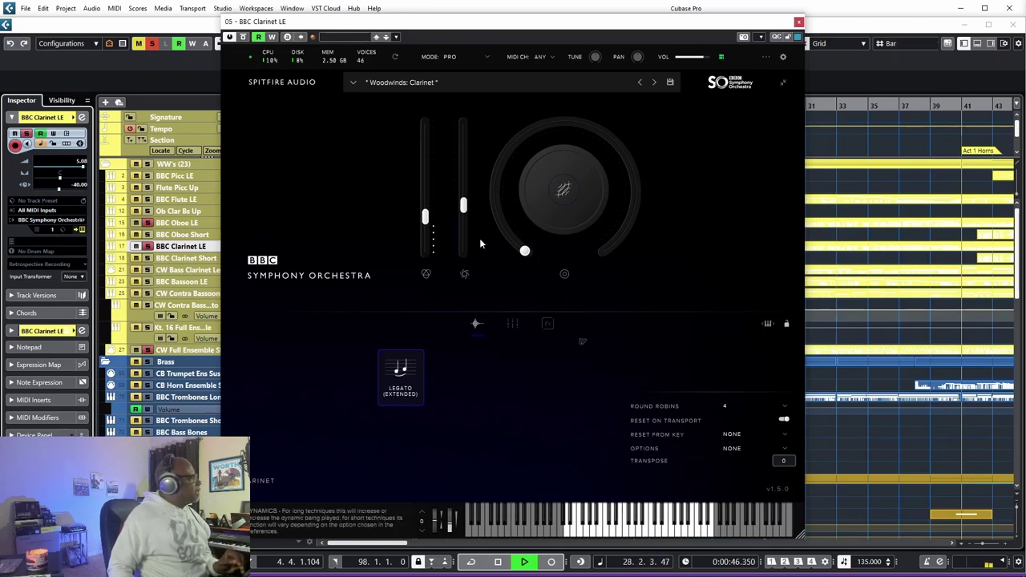
{"action": "left_click", "coordinate": [512, 323]}
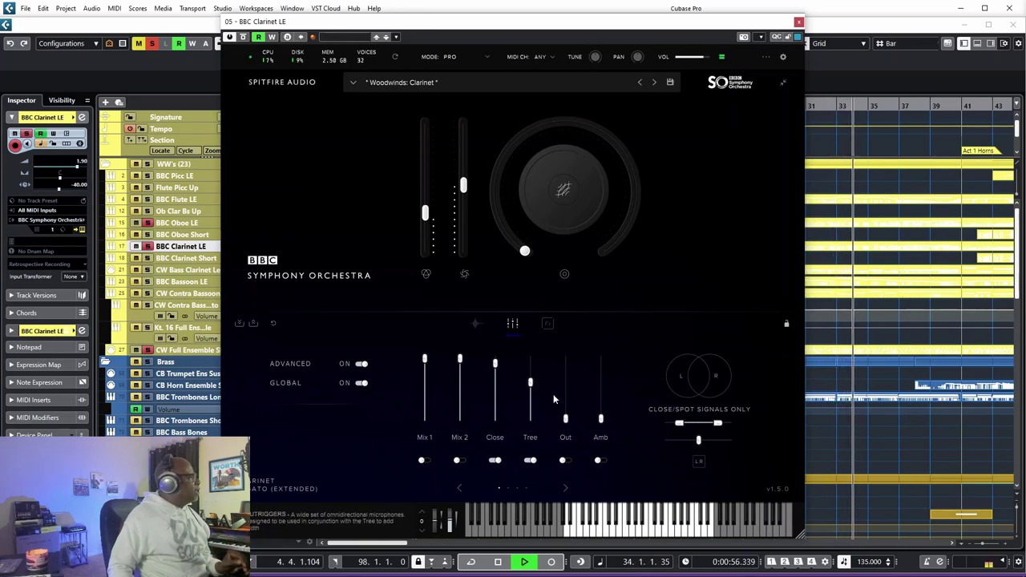
{"action": "left_click", "coordinate": [798, 22]}
{"action": "key", "text": "space"}
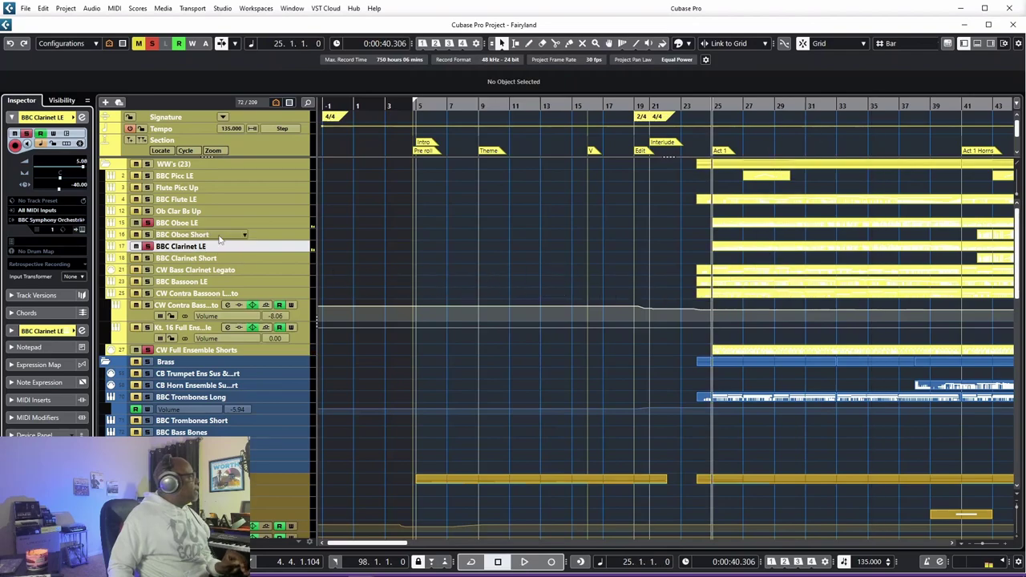
- View the microphone mixer of the BBC Oboe LE instrument, close the instrument, and clear all solos
{"action": "left_click", "coordinate": [258, 221]}
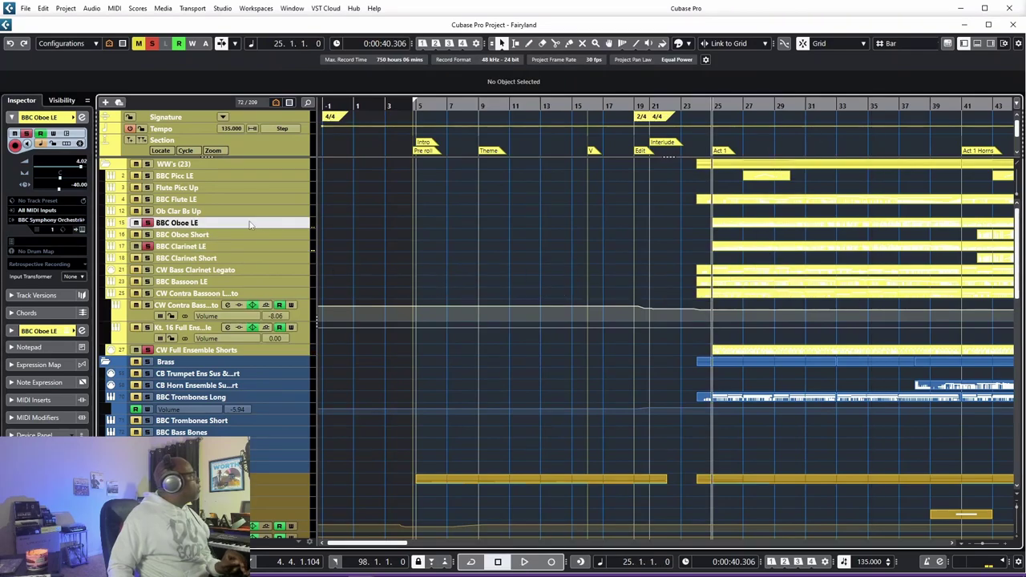
{"action": "left_click", "coordinate": [80, 229]}
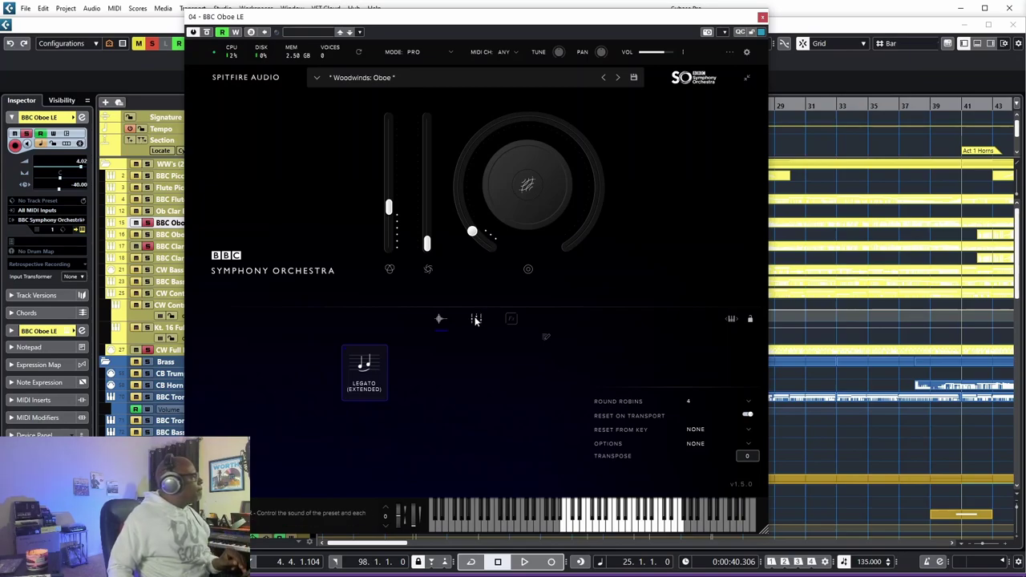
{"action": "left_click", "coordinate": [476, 319]}
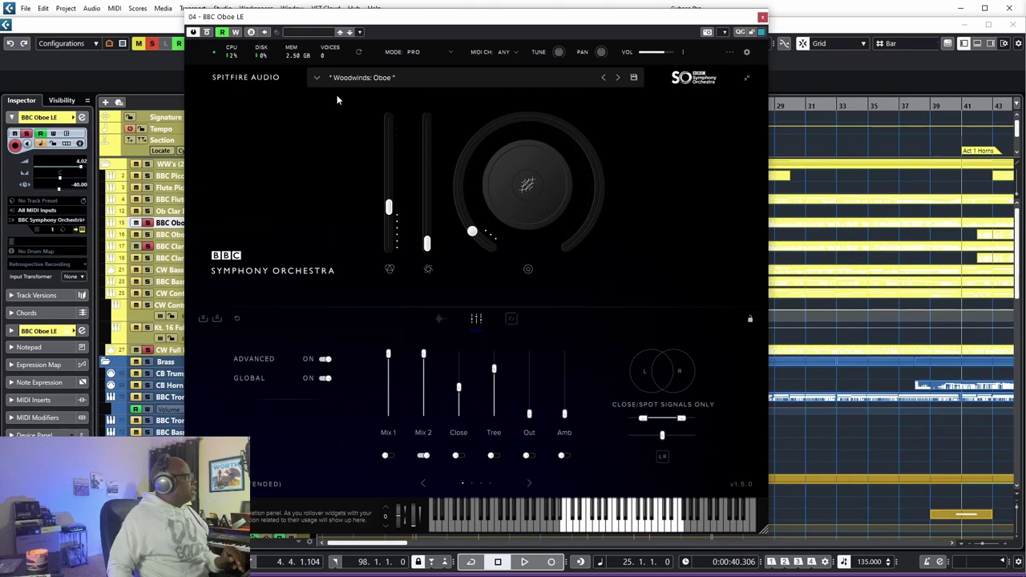
{"action": "left_click", "coordinate": [762, 17]}
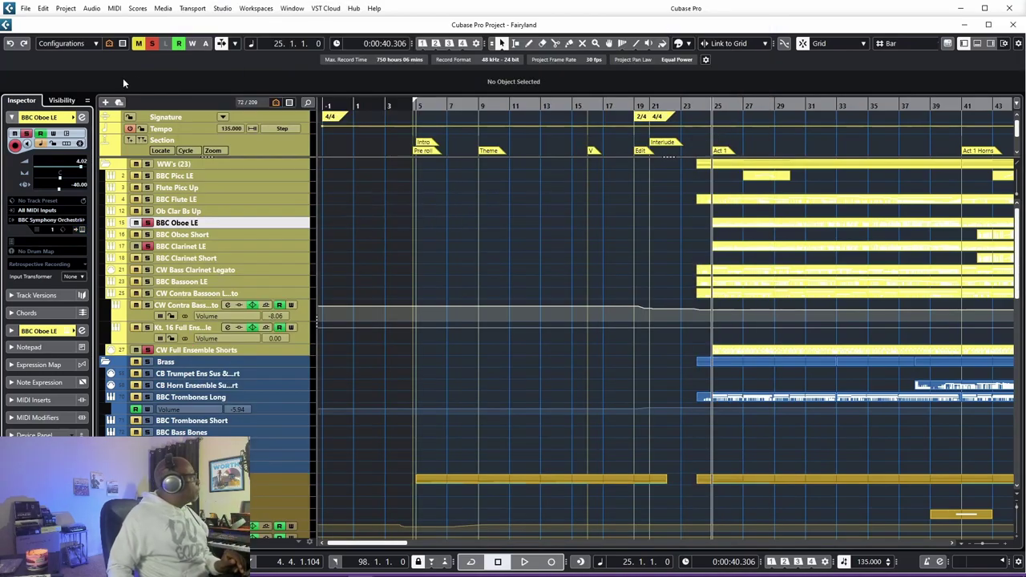
{"action": "left_click", "coordinate": [152, 43]}
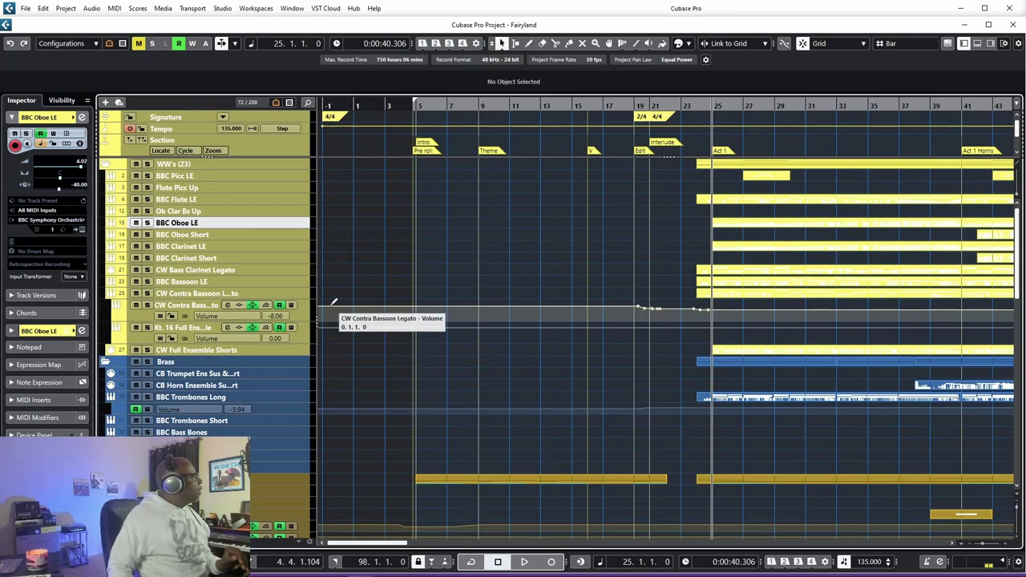
- Audition Flute Picc Up and BBC Picc LE separately in solo from bar 27, stop playback, and clear the solo
{"action": "left_click", "coordinate": [739, 107]}
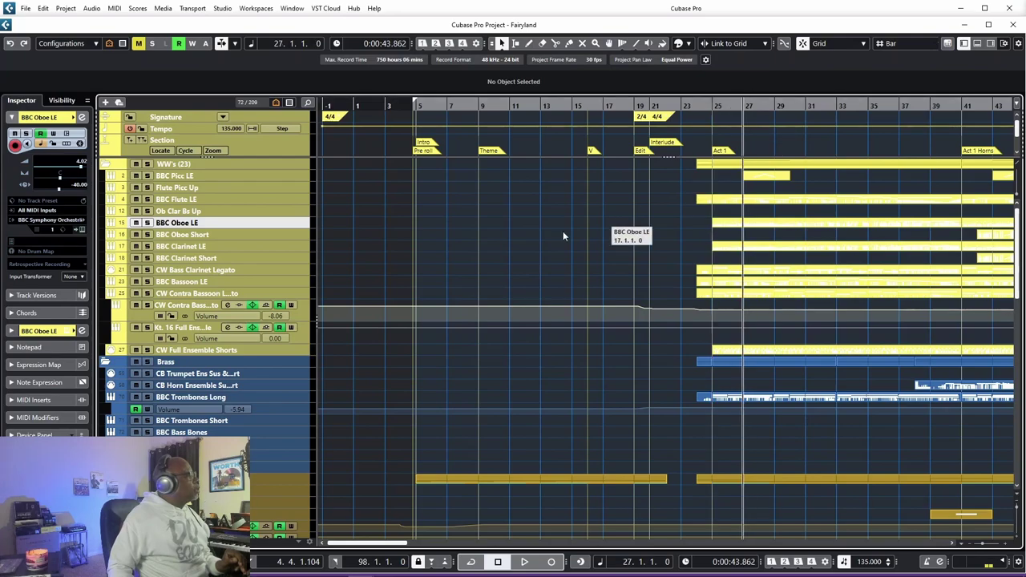
{"action": "left_click", "coordinate": [147, 187]}
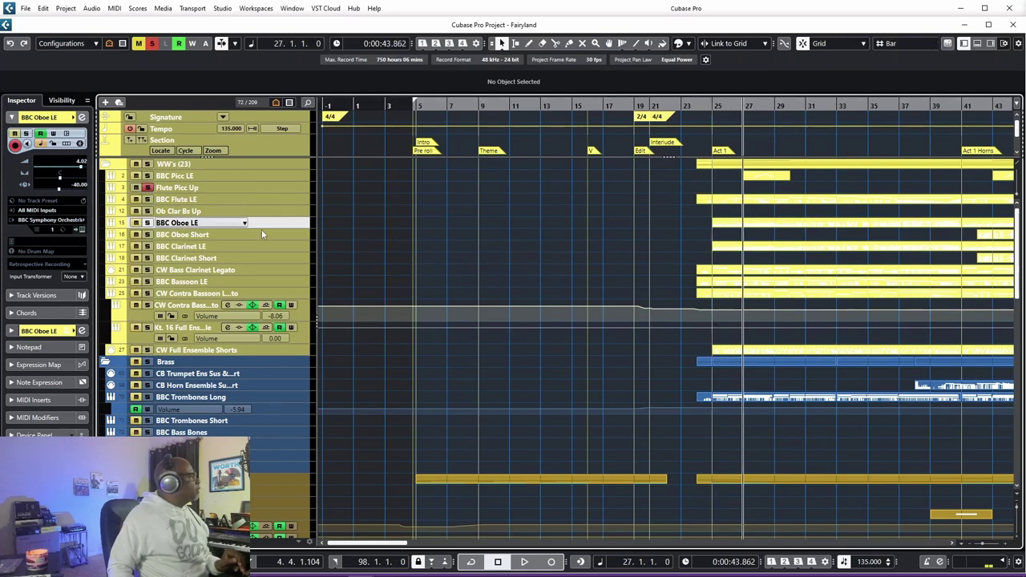
{"action": "key", "text": "space"}
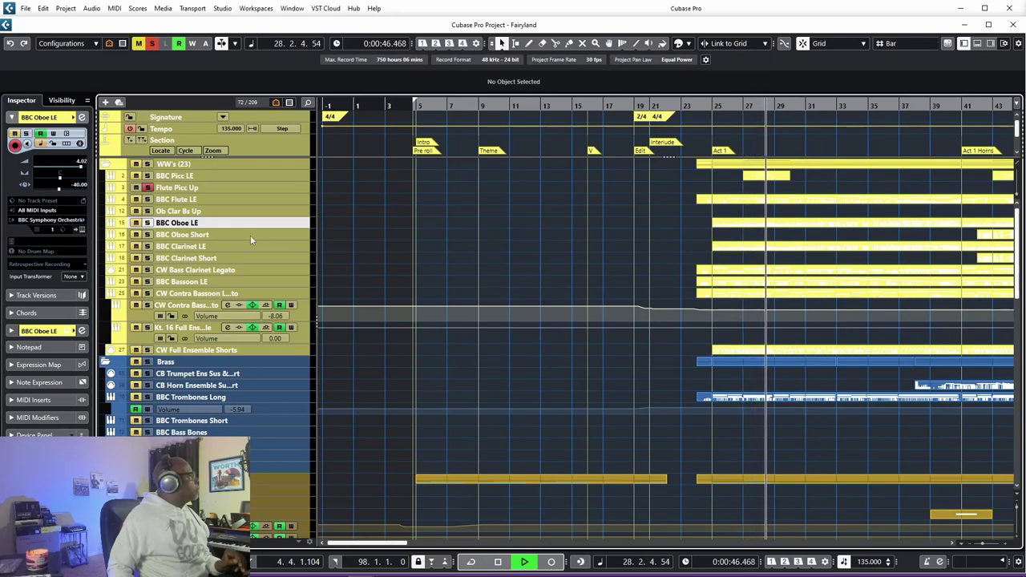
{"action": "key", "text": "space"}
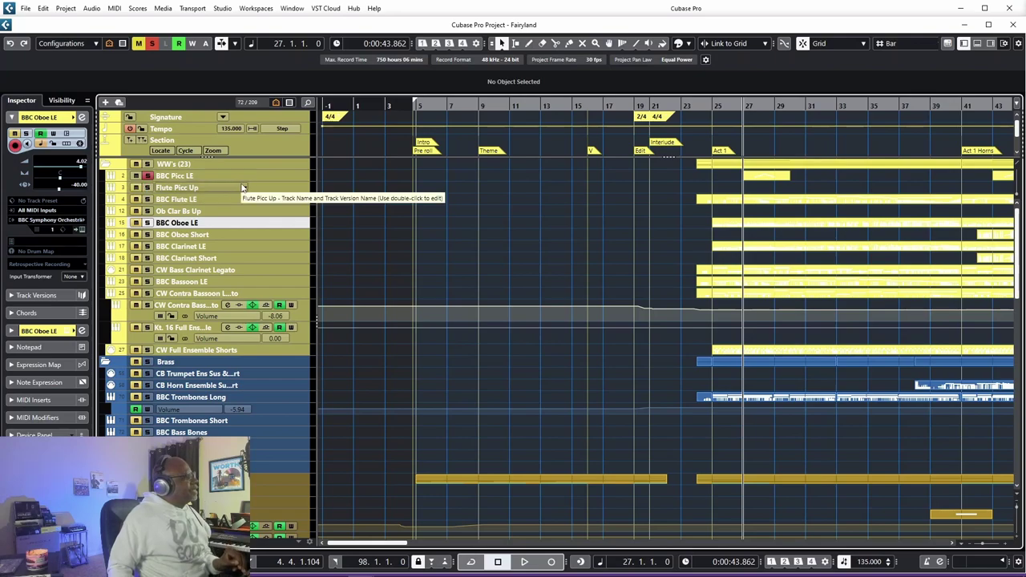
{"action": "key", "text": "space"}
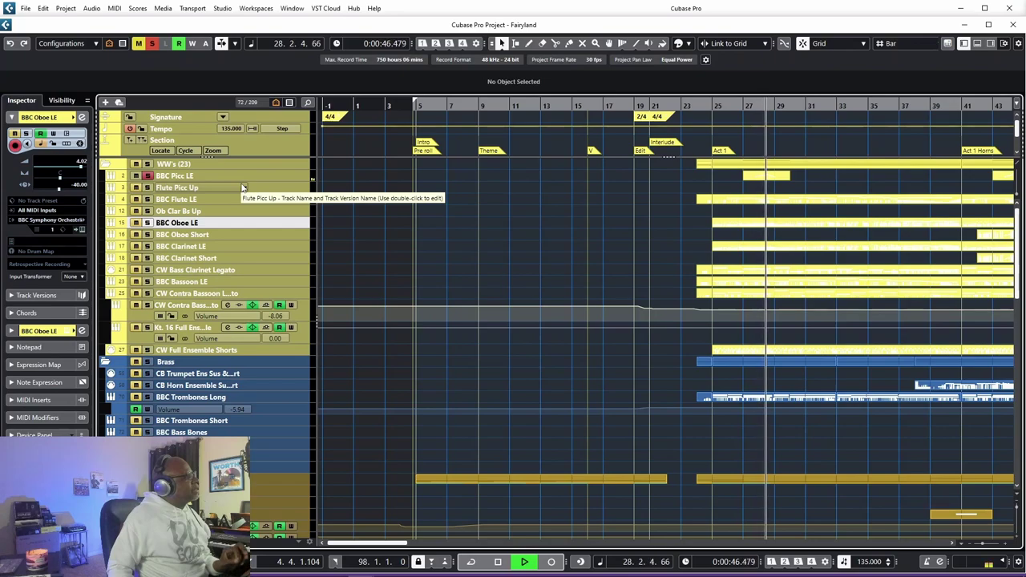
{"action": "key", "text": "space"}
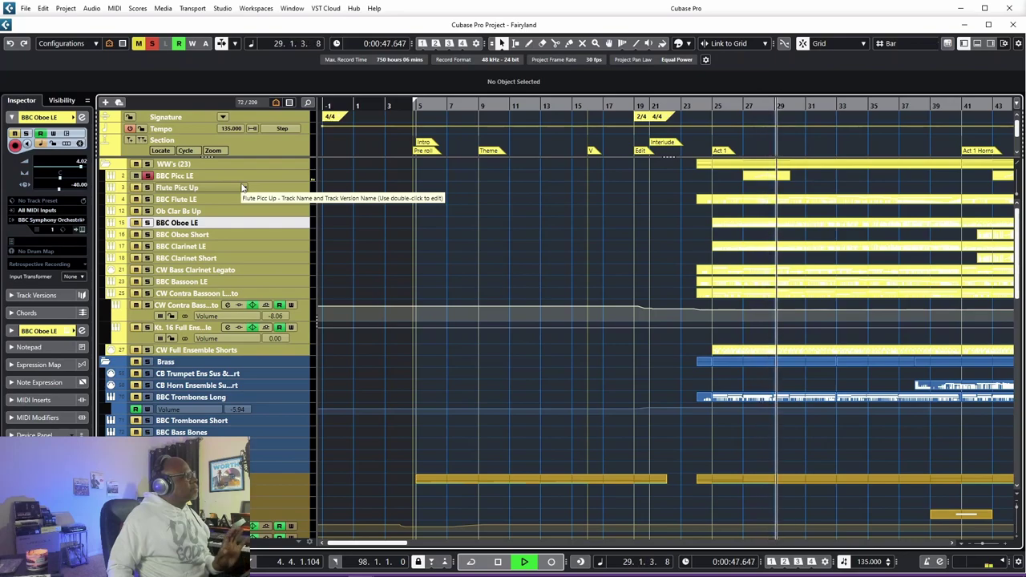
{"action": "key", "text": "space"}
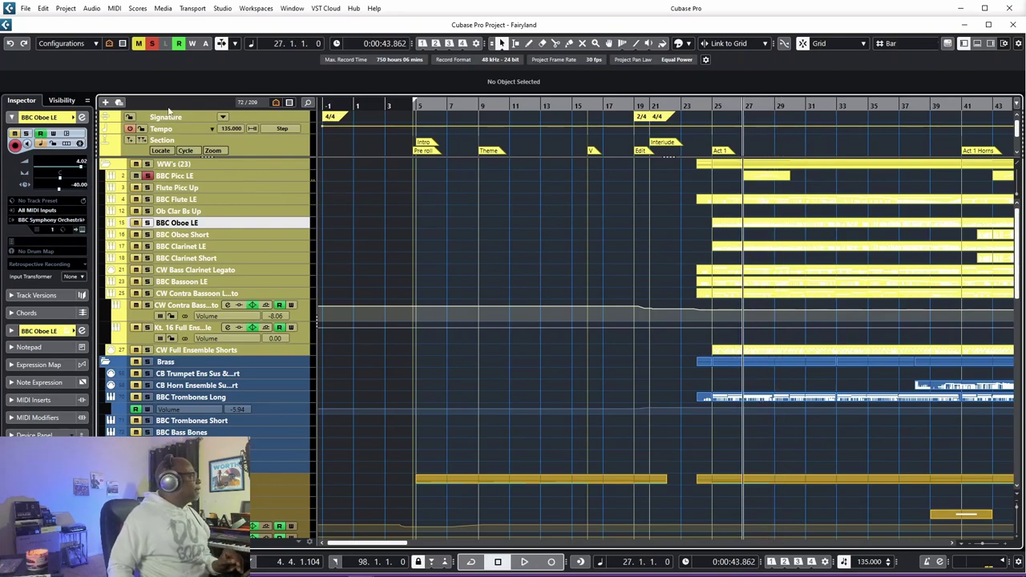
{"action": "left_click", "coordinate": [153, 45]}
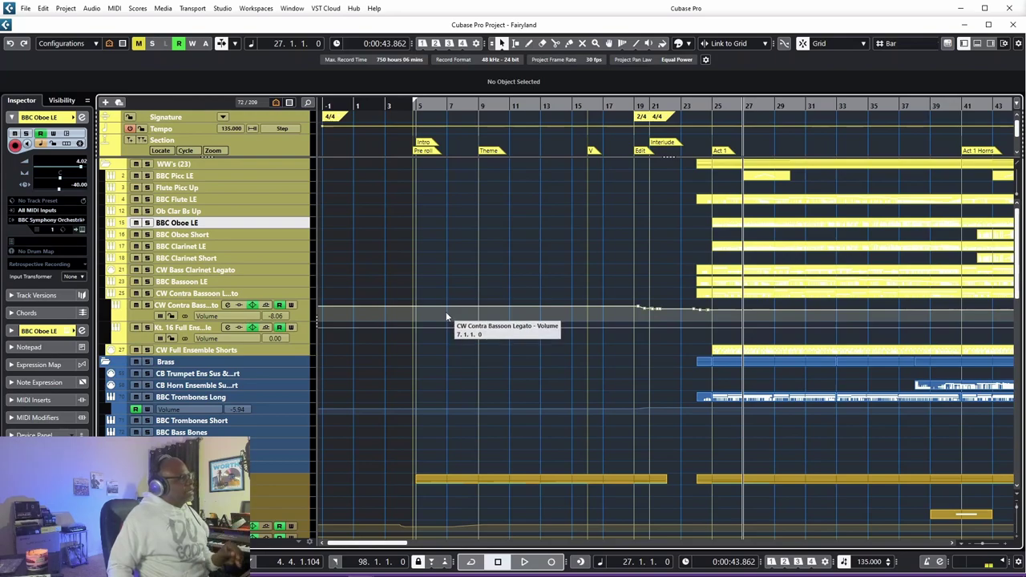
- Play the full arrangement from Act 1 at bar 25, and stop playback
{"action": "left_click", "coordinate": [713, 105]}
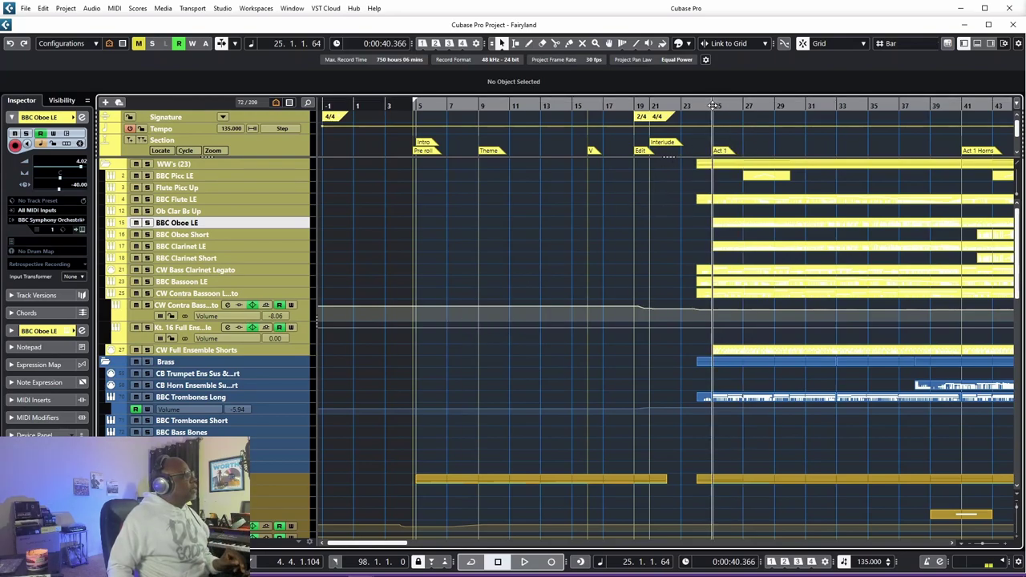
{"action": "key", "text": "space"}
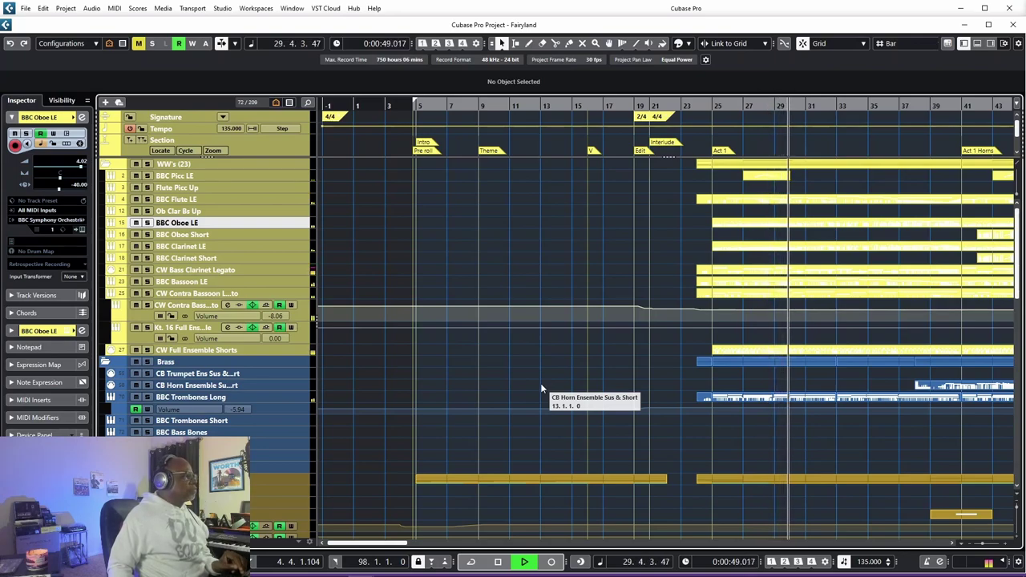
{"action": "key", "text": "space"}
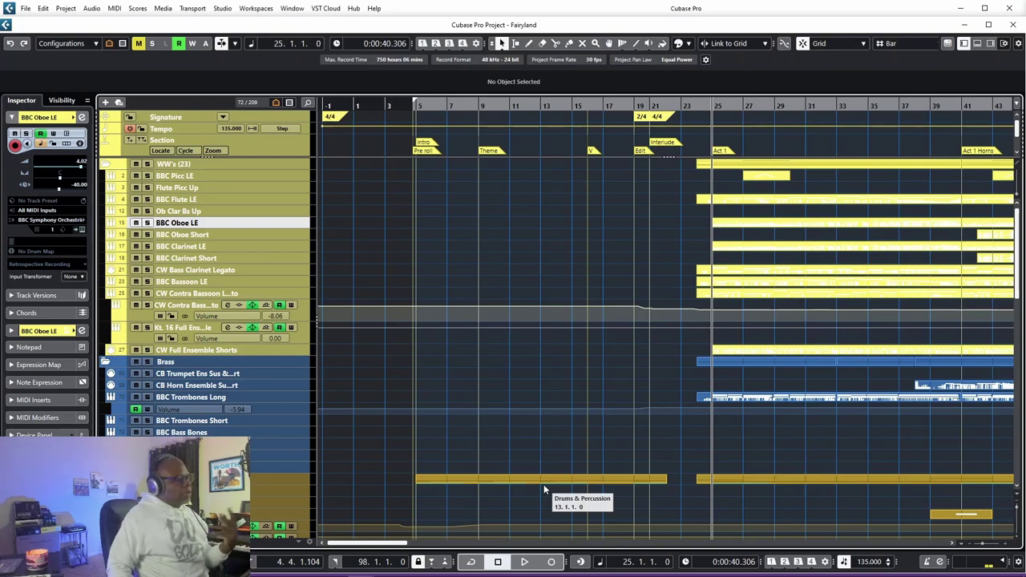
- Audition BBC Trombones Long in solo from bar 25, view its notes and modulation in the Key Editor, stop playback, and close the editor
{"action": "left_click", "coordinate": [287, 395]}
{"action": "key", "text": "s"}
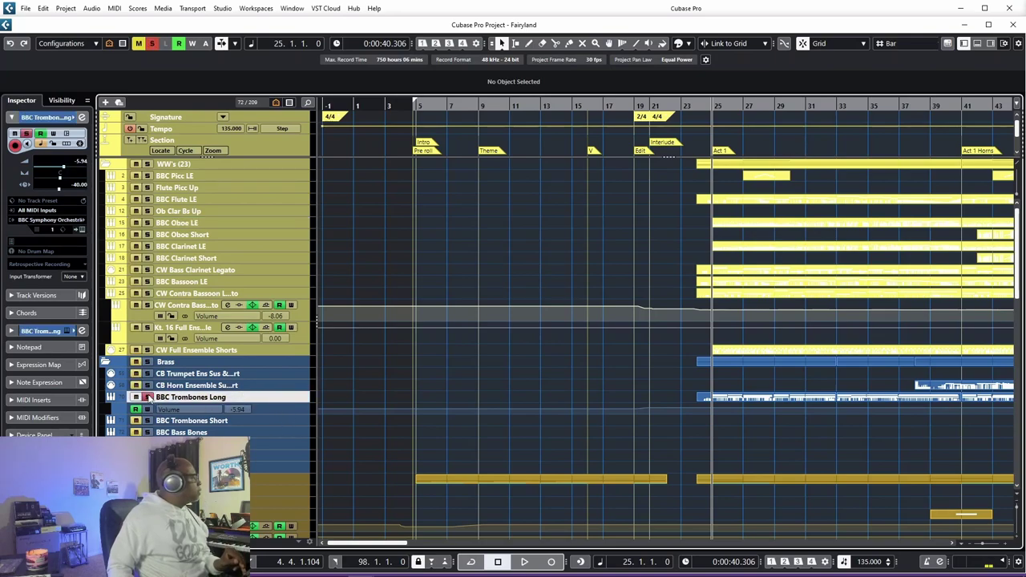
{"action": "key", "text": "space"}
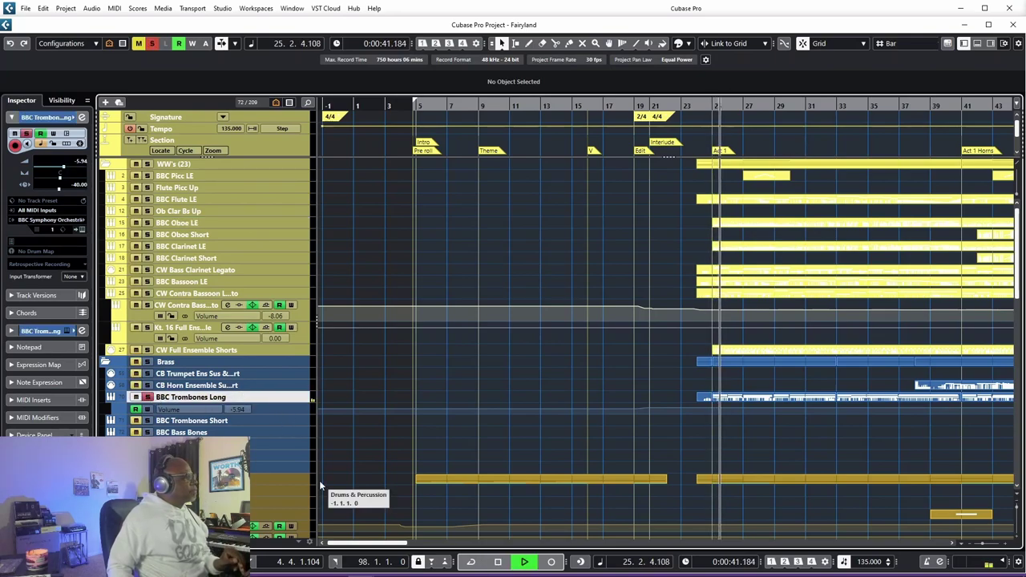
{"action": "left_click", "coordinate": [774, 401]}
{"action": "double_click", "coordinate": [774, 401]}
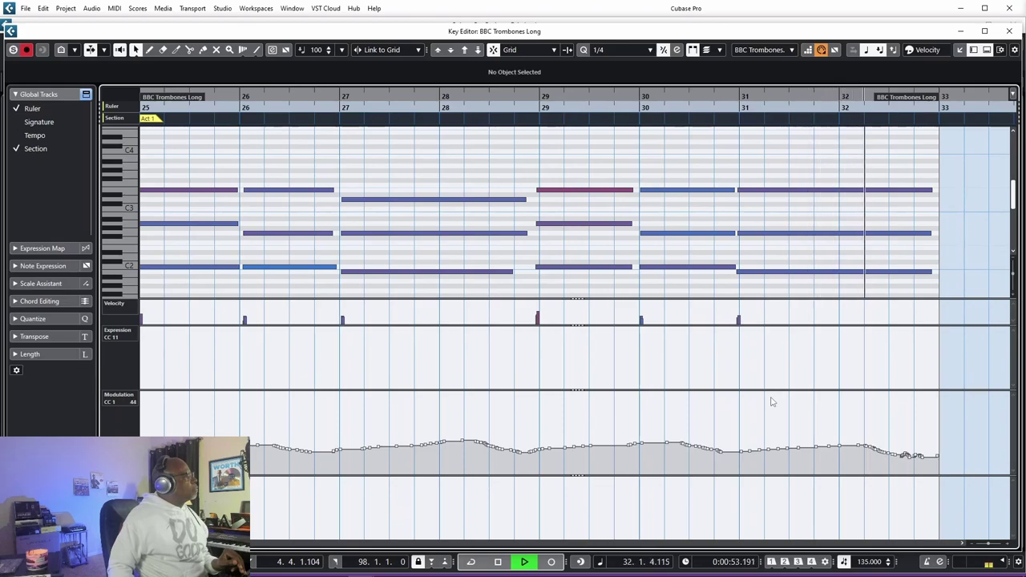
{"action": "key", "text": "space"}
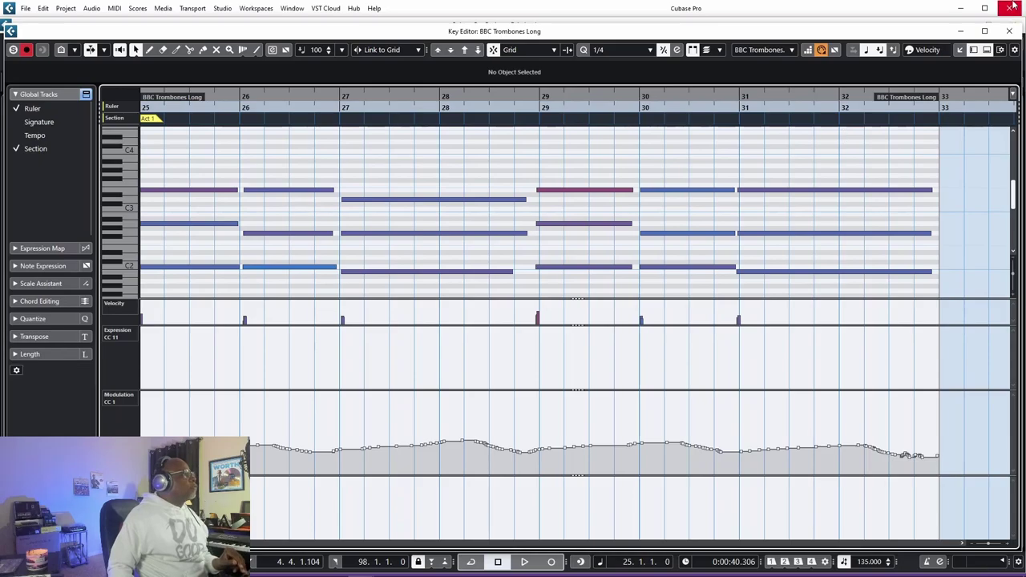
{"action": "left_click", "coordinate": [1009, 31]}
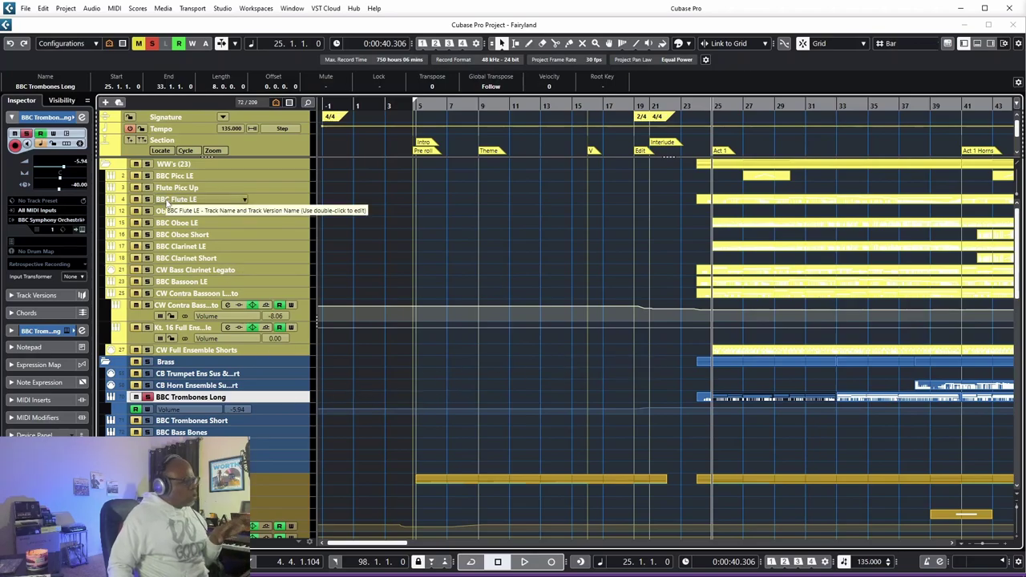
- Solo LLS Long, audition its Abbey Road One Legendary Low Strings instrument from bar 25, stop playback, and close the instrument
{"action": "scroll", "coordinate": [647, 296], "scroll_direction": "down", "scroll_amount": 5}
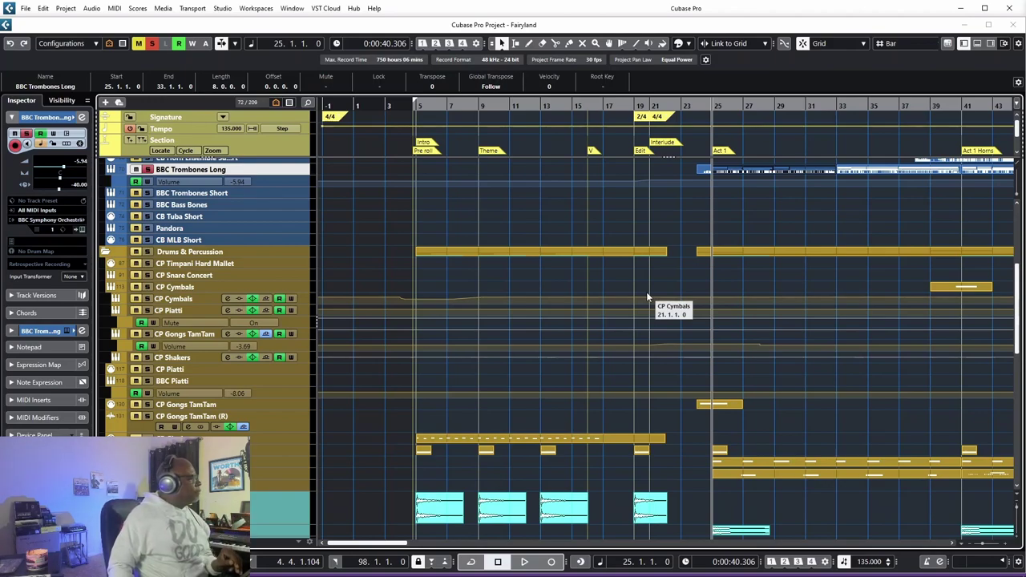
{"action": "scroll", "coordinate": [730, 346], "scroll_direction": "down", "scroll_amount": 8}
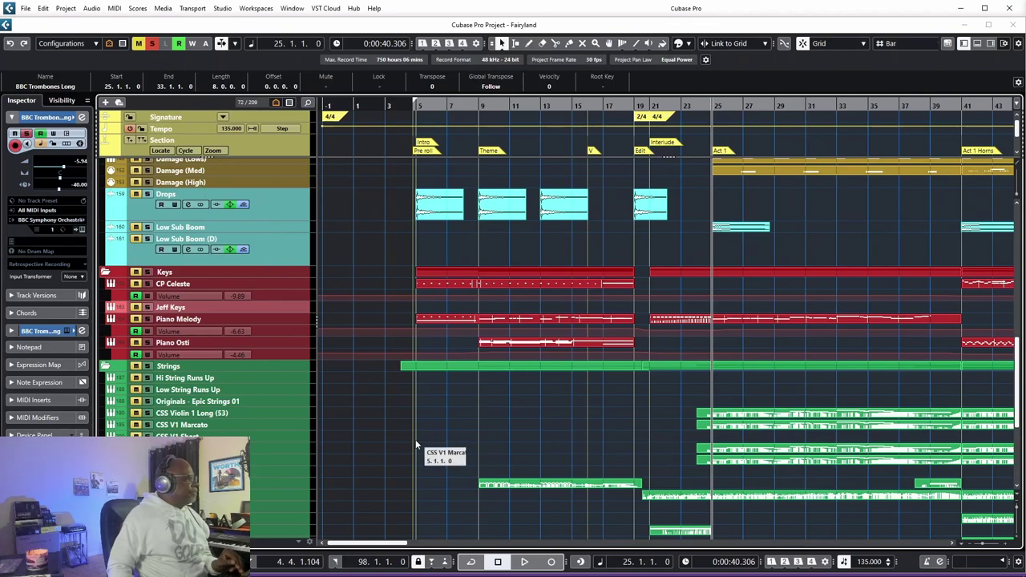
{"action": "scroll", "coordinate": [352, 439], "scroll_direction": "down", "scroll_amount": 6}
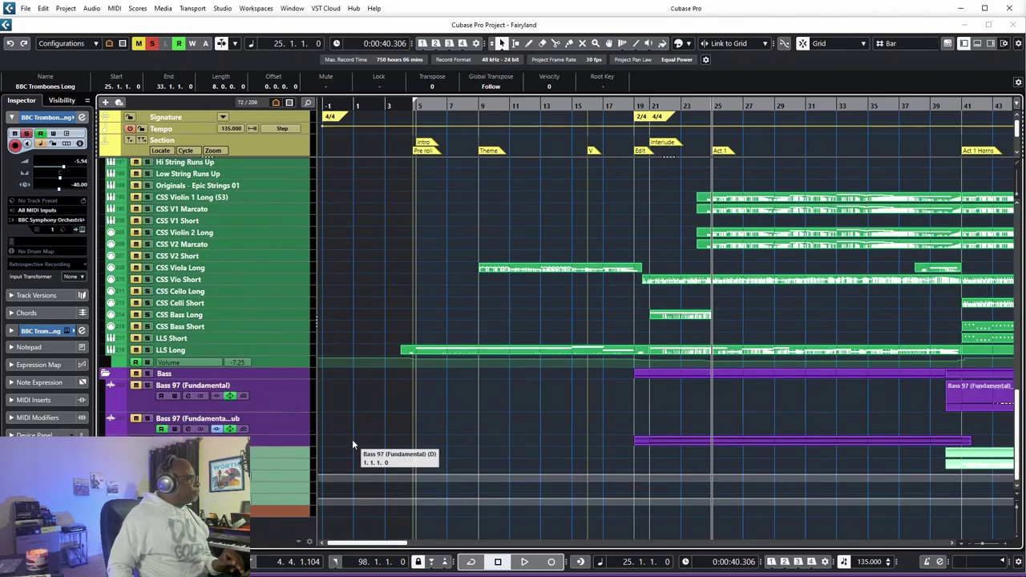
{"action": "left_click", "coordinate": [290, 348]}
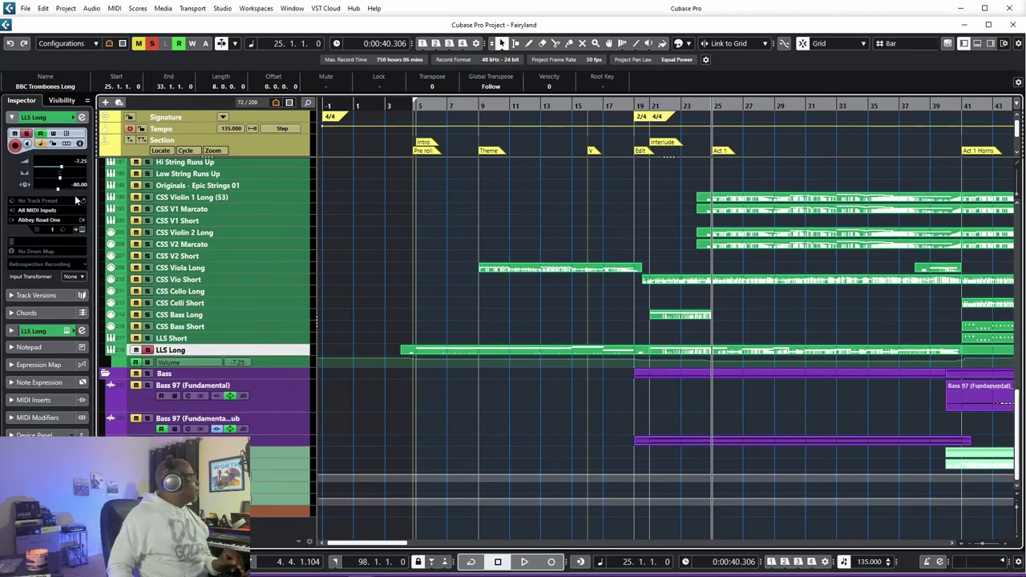
{"action": "left_click", "coordinate": [81, 230]}
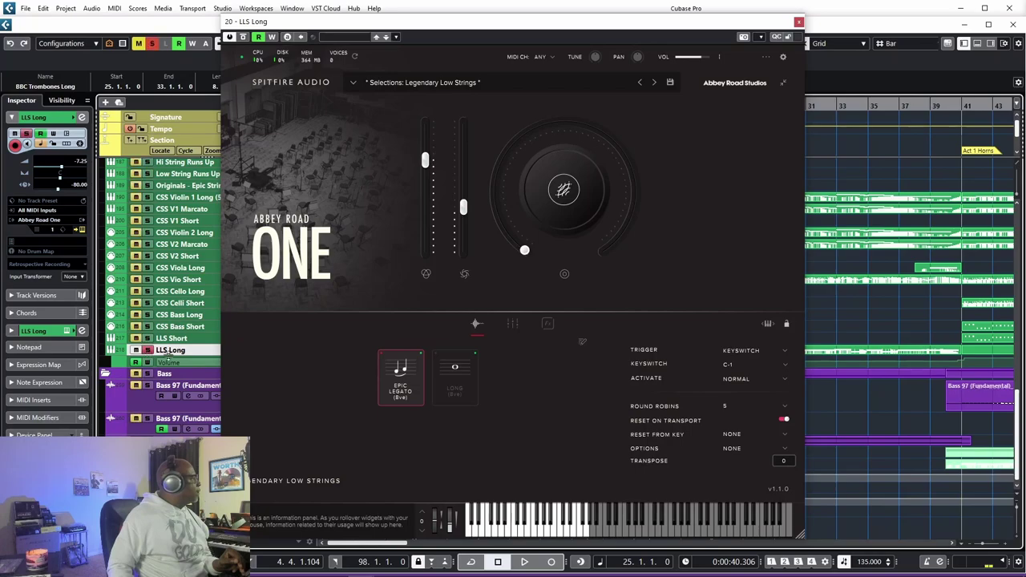
{"action": "key", "text": "space"}
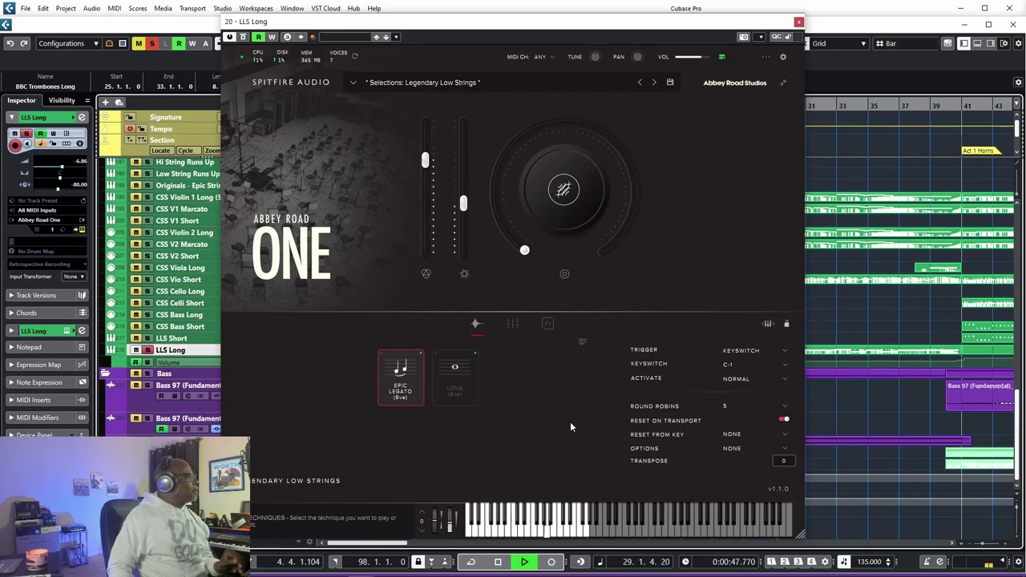
{"action": "key", "text": "space"}
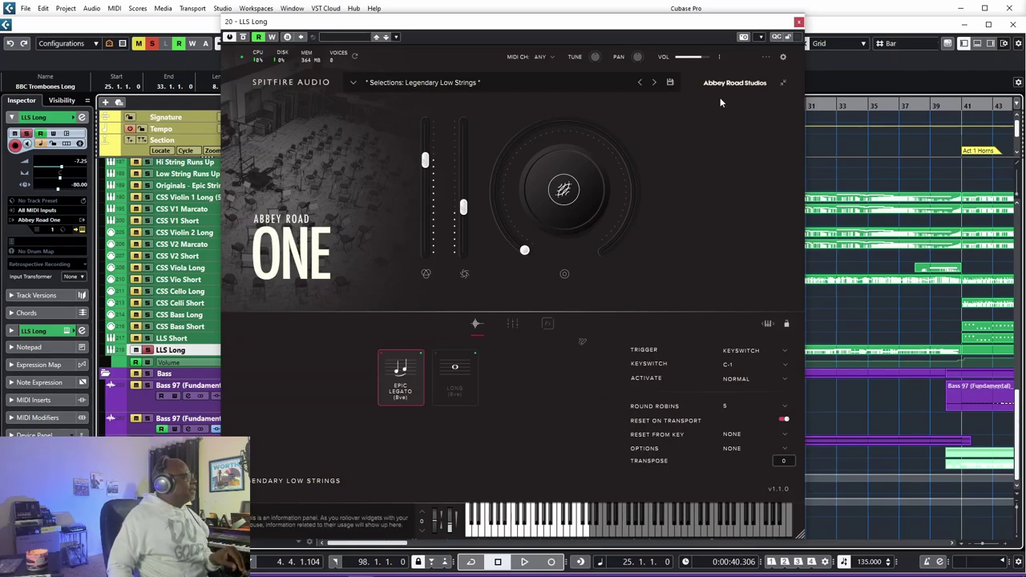
{"action": "left_click", "coordinate": [798, 23]}
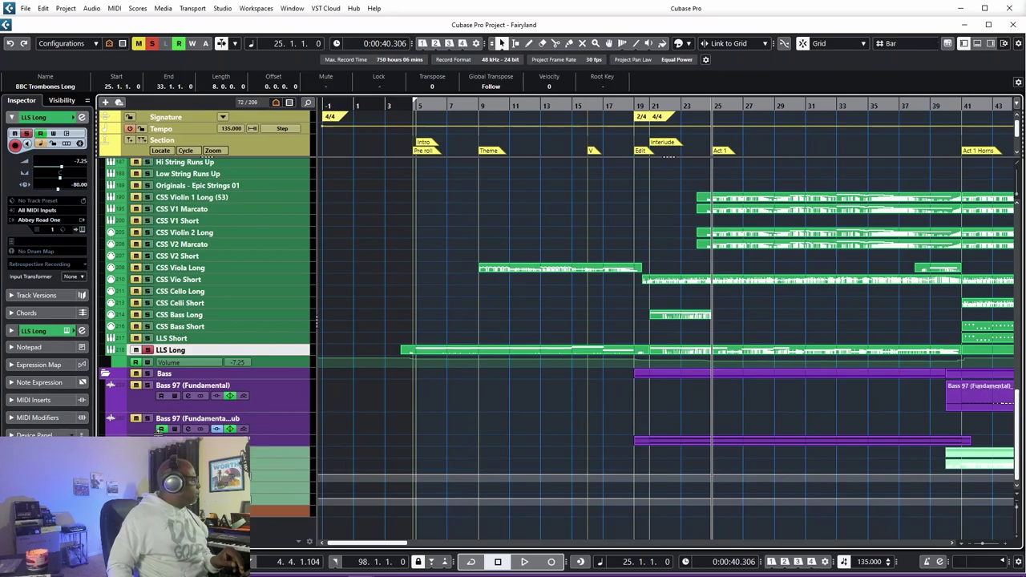
- Play the soloed LLS Long track from bar 25, stop playback, and clear the solo
{"action": "key", "text": "space"}
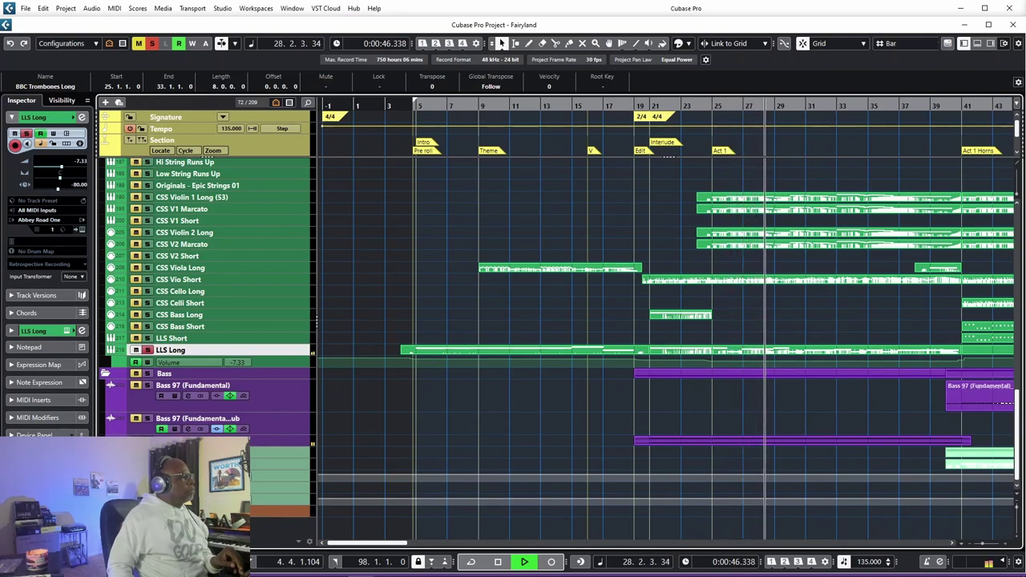
{"action": "key", "text": "space"}
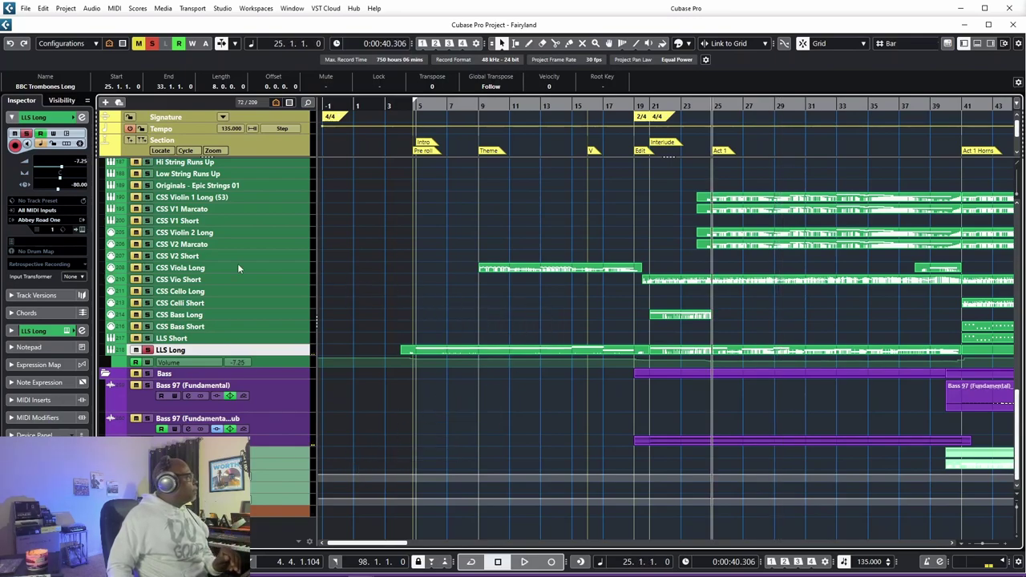
{"action": "left_click", "coordinate": [153, 43]}
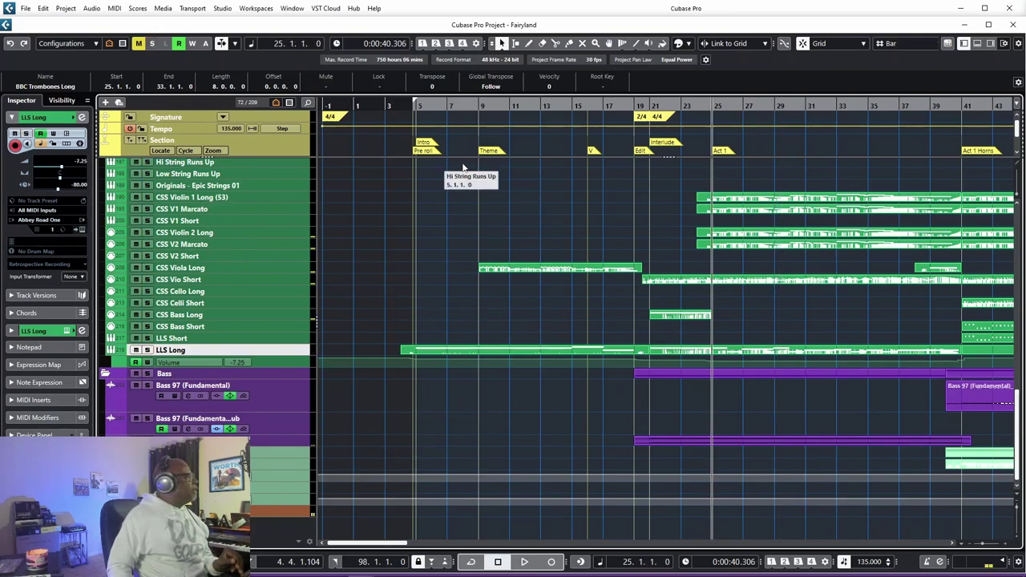
- Play the full arrangement from bar 23 through Act 1 and Act 1 Horns, and stop playback
{"action": "left_click", "coordinate": [681, 106]}
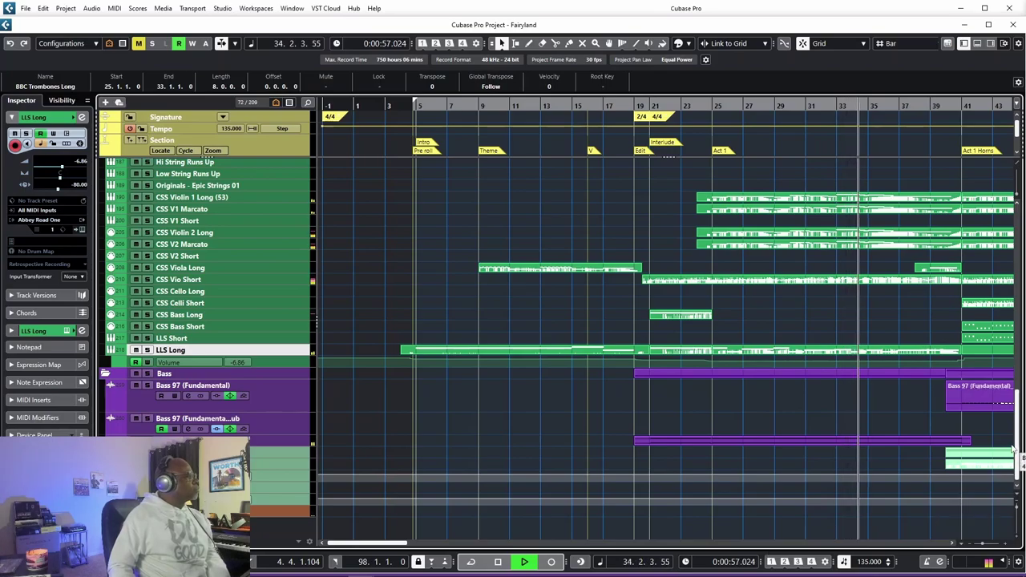
{"action": "left_click_drag", "start_coordinate": [1019, 448], "coordinate": [1020, 303]}
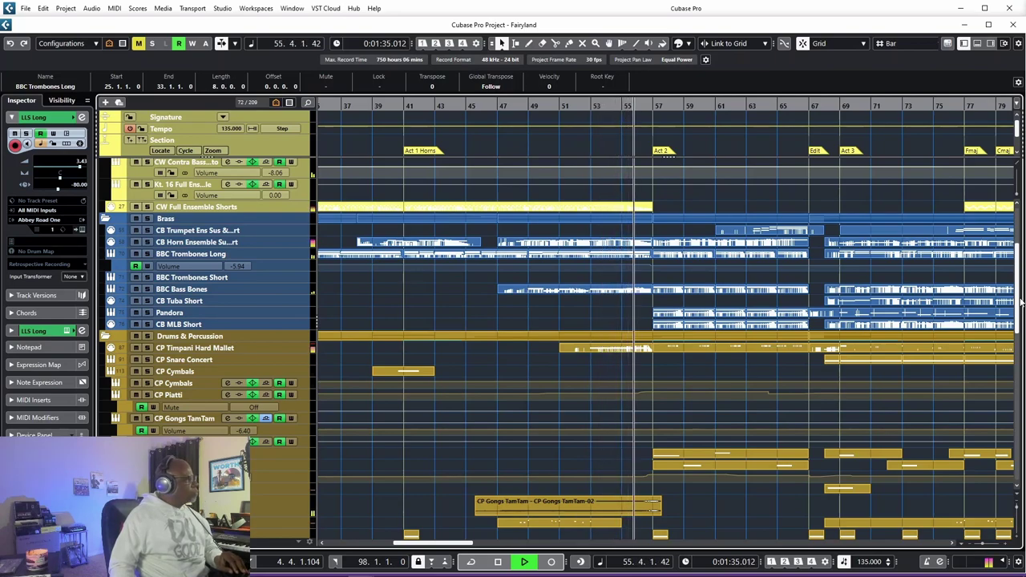
{"action": "key", "text": "space"}
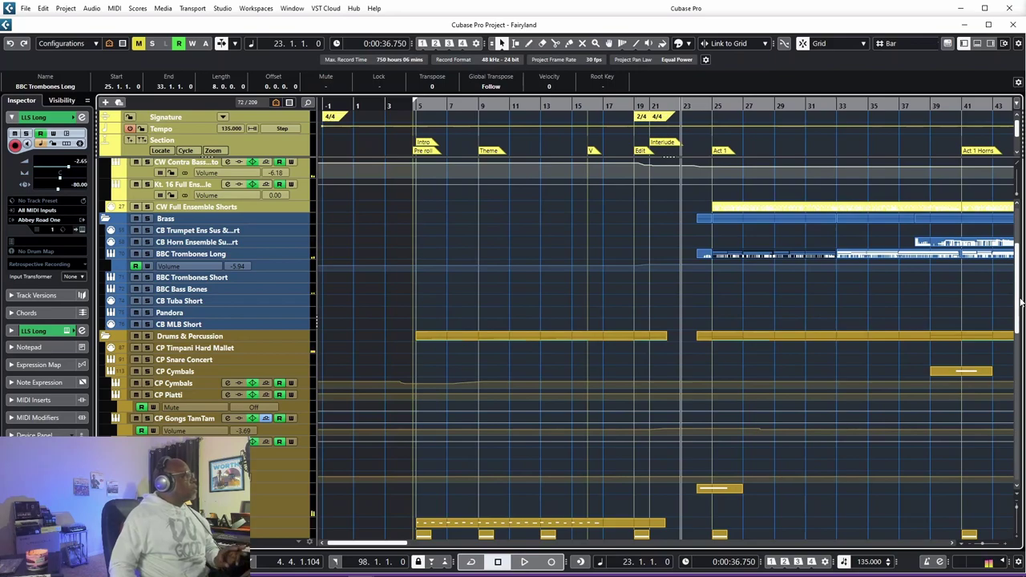
- Audition the CB Horn Ensemble track in solo from bar 37, and stop playback
{"action": "left_click_drag", "start_coordinate": [387, 545], "coordinate": [417, 548]}
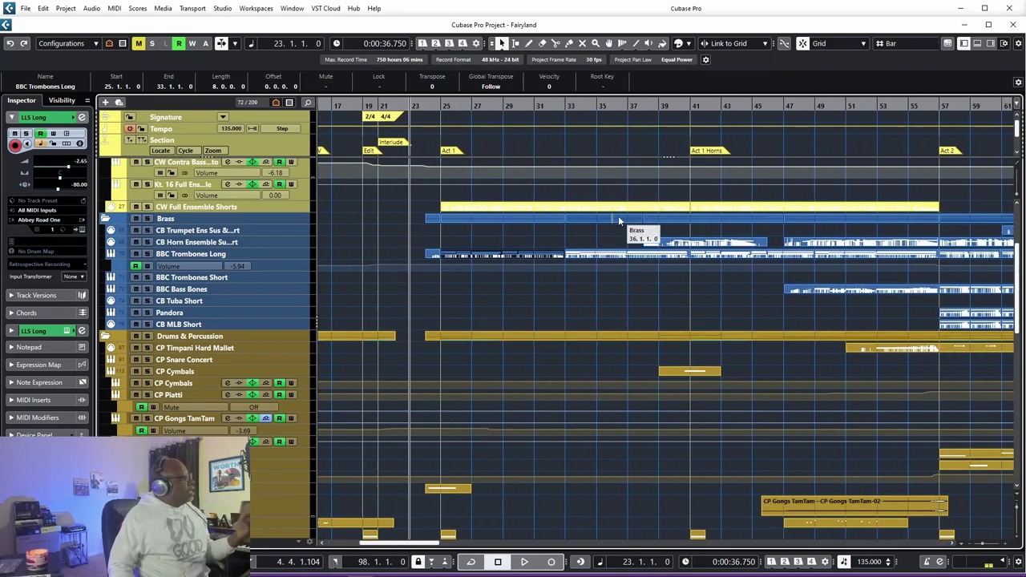
{"action": "left_click", "coordinate": [692, 105]}
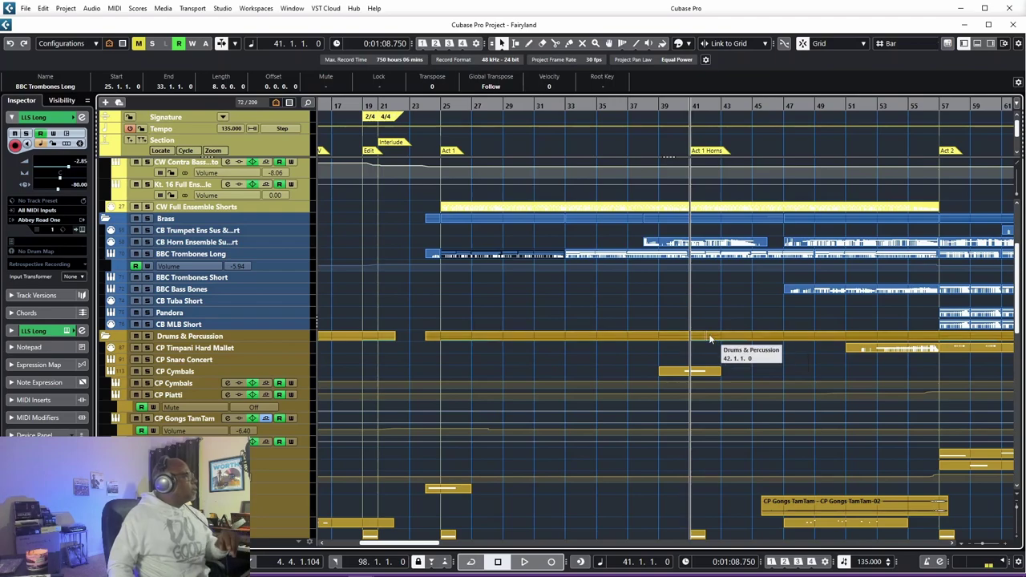
{"action": "left_click", "coordinate": [630, 105]}
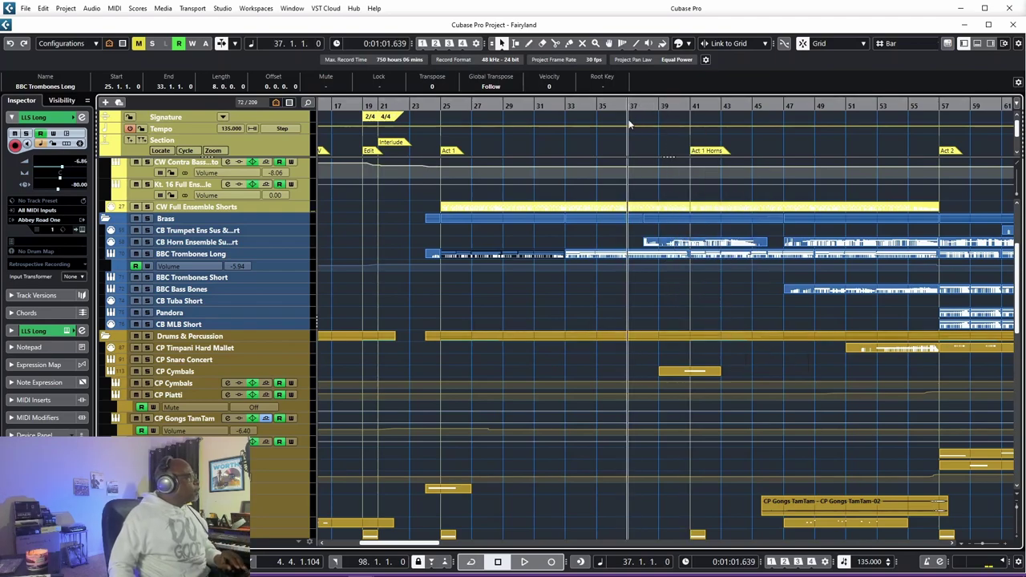
{"action": "left_click", "coordinate": [274, 241]}
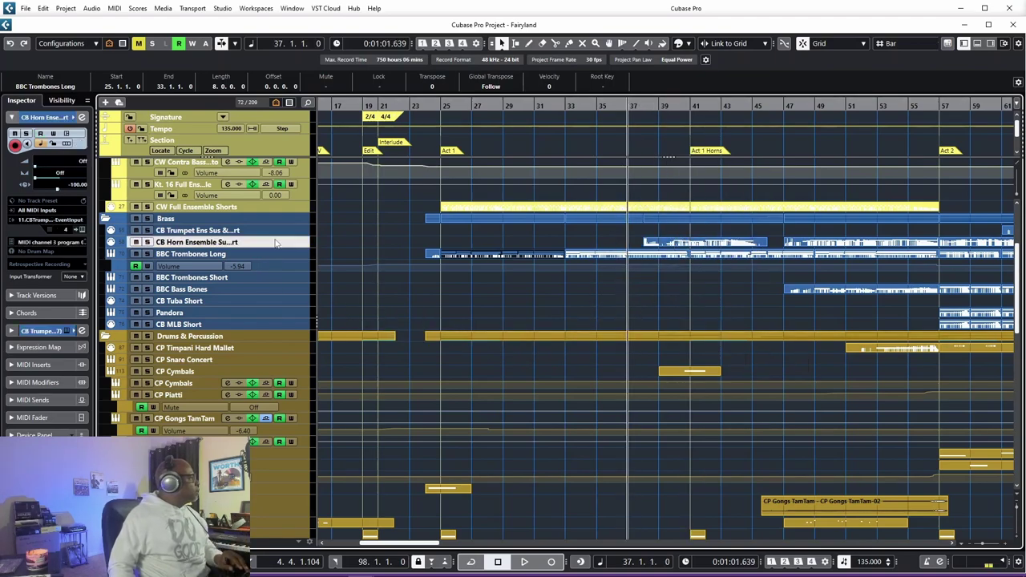
{"action": "left_click", "coordinate": [148, 242]}
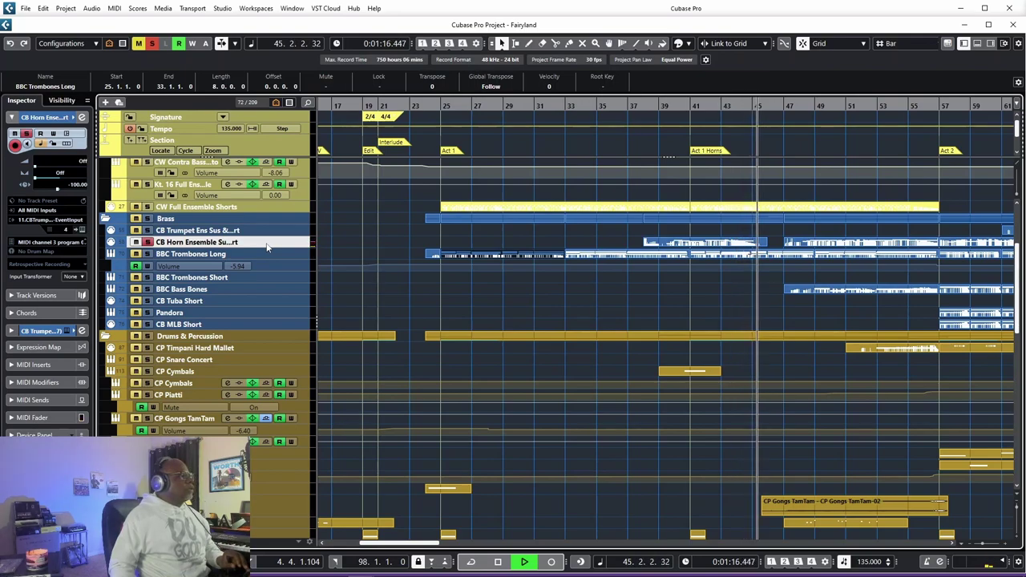
{"action": "key", "text": "space"}
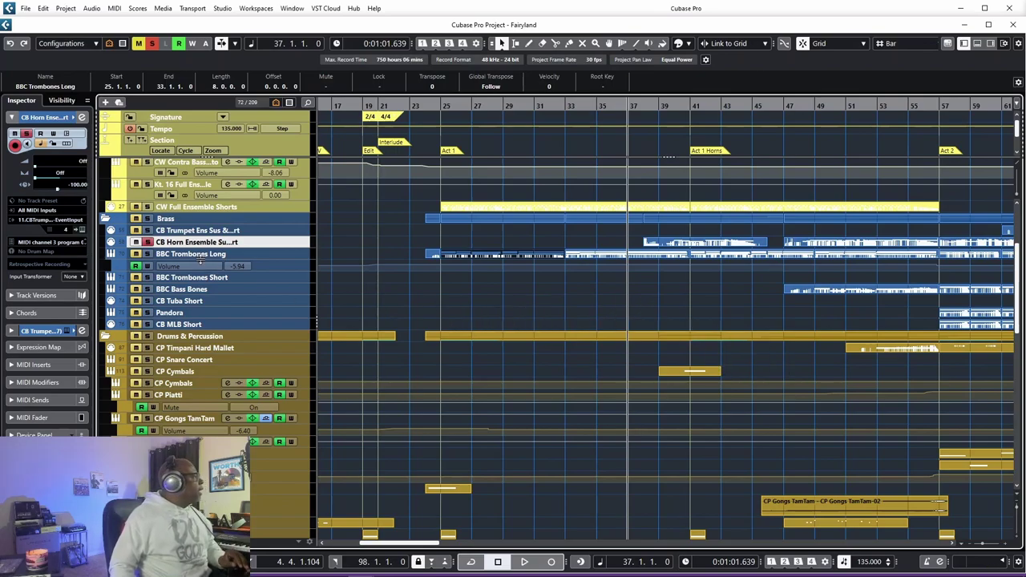
- Clear the horn solo, audition the choir tracks in solo from bar 41, and stop playback
{"action": "scroll", "coordinate": [678, 324], "scroll_direction": "down", "scroll_amount": 10}
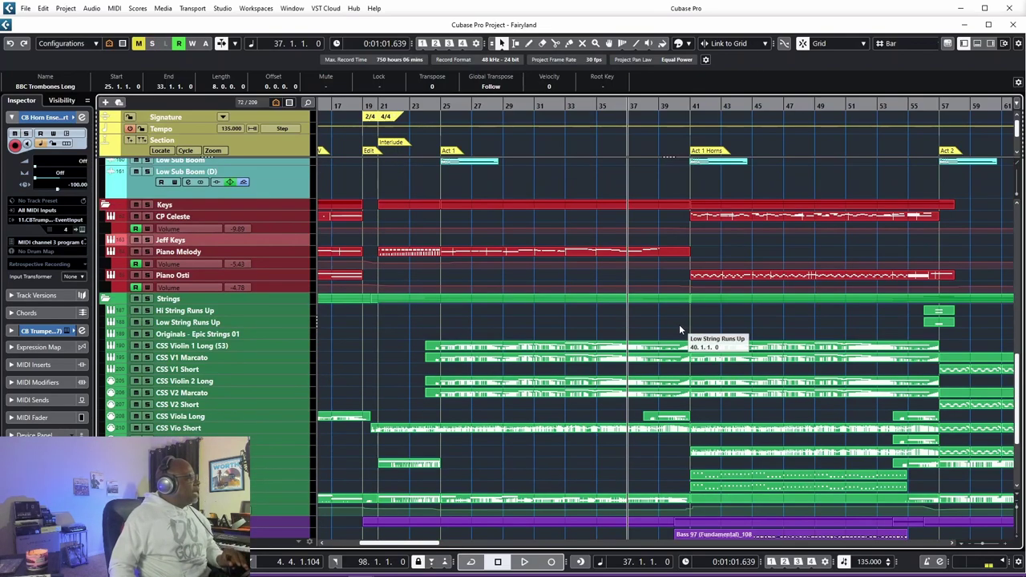
{"action": "scroll", "coordinate": [679, 324], "scroll_direction": "down", "scroll_amount": 5}
{"action": "left_click", "coordinate": [691, 105]}
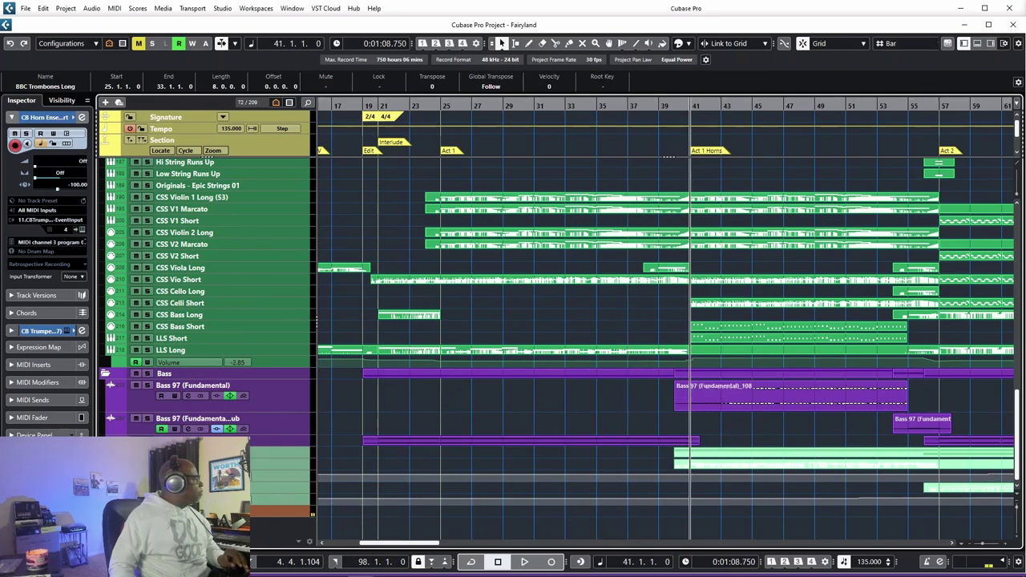
{"action": "left_click", "coordinate": [524, 561]}
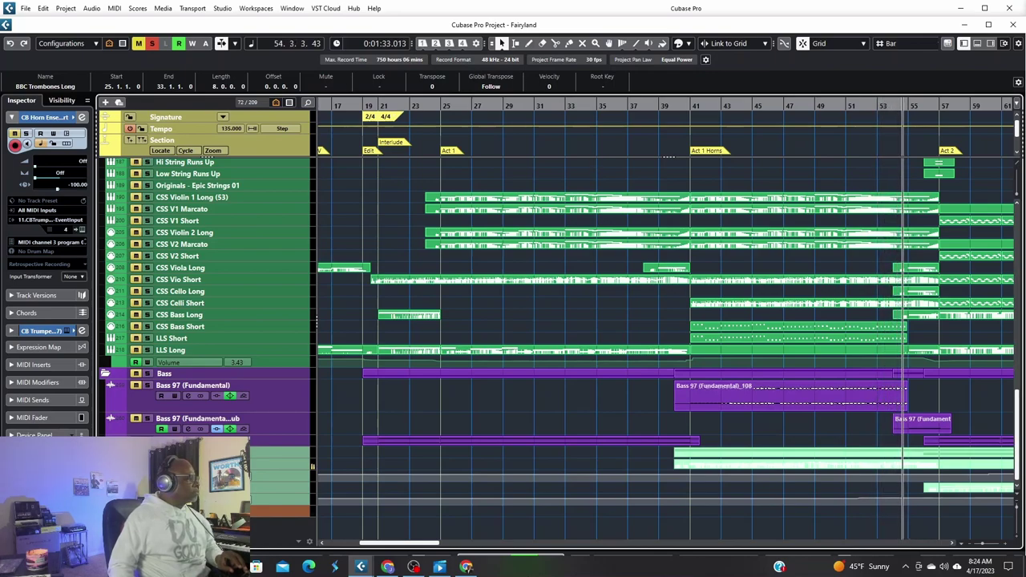
{"action": "key", "text": "space"}
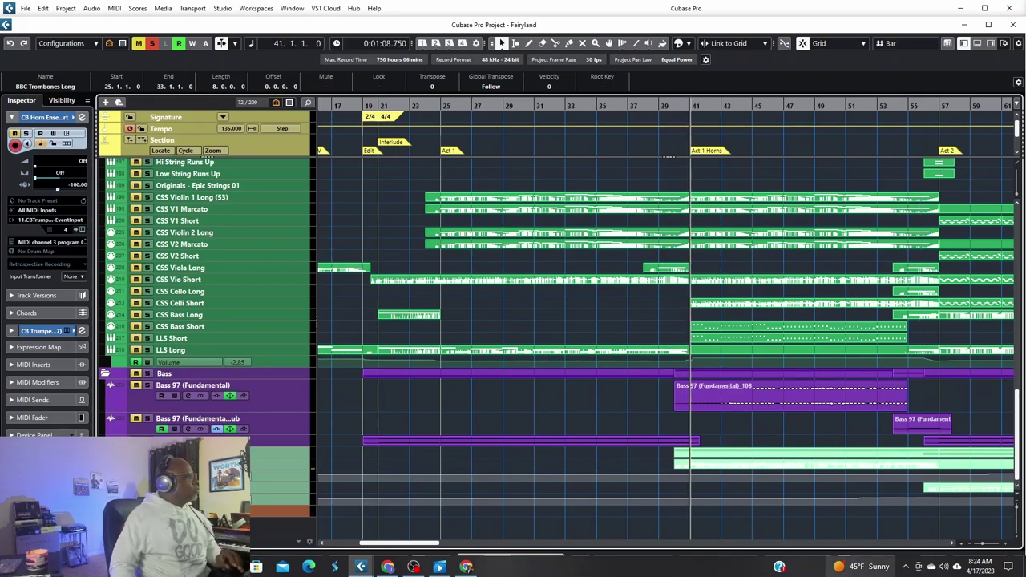
- View the Choir Women instrument's WOMEN Epic ah patch in the Hollywood Choirs player, close it, and clear the solo
{"action": "left_click", "coordinate": [282, 462]}
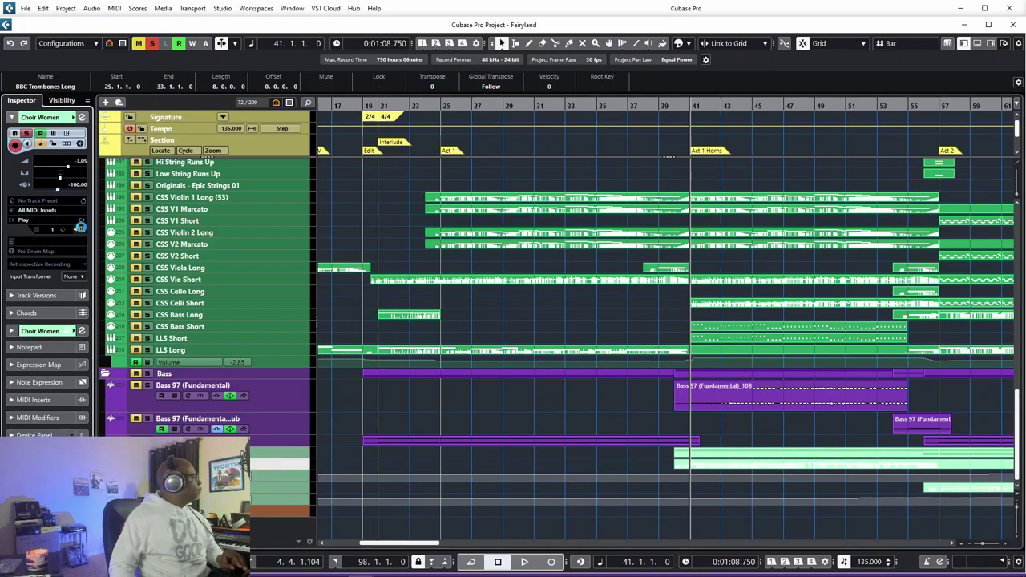
{"action": "left_click", "coordinate": [80, 227]}
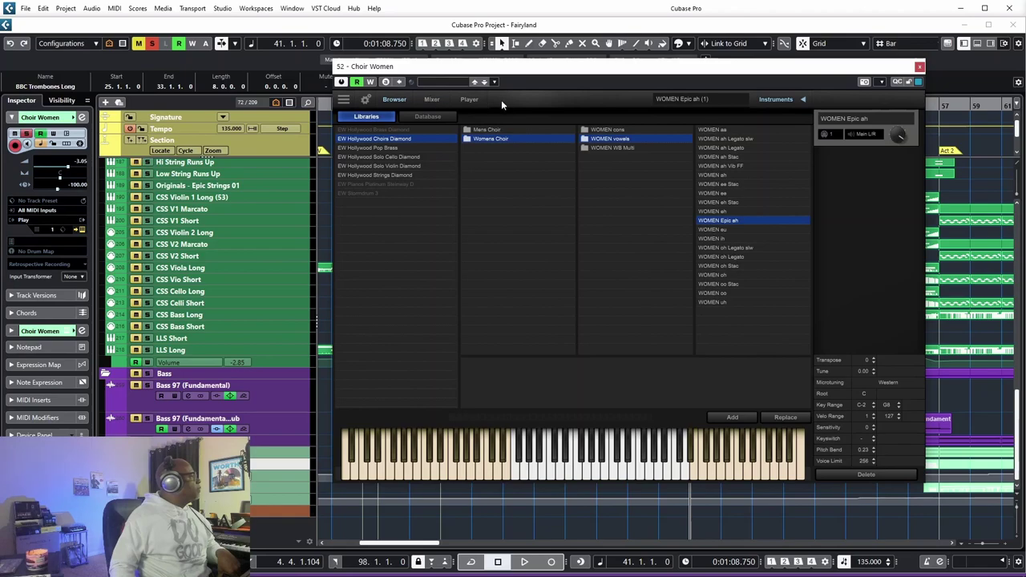
{"action": "left_click", "coordinate": [469, 99]}
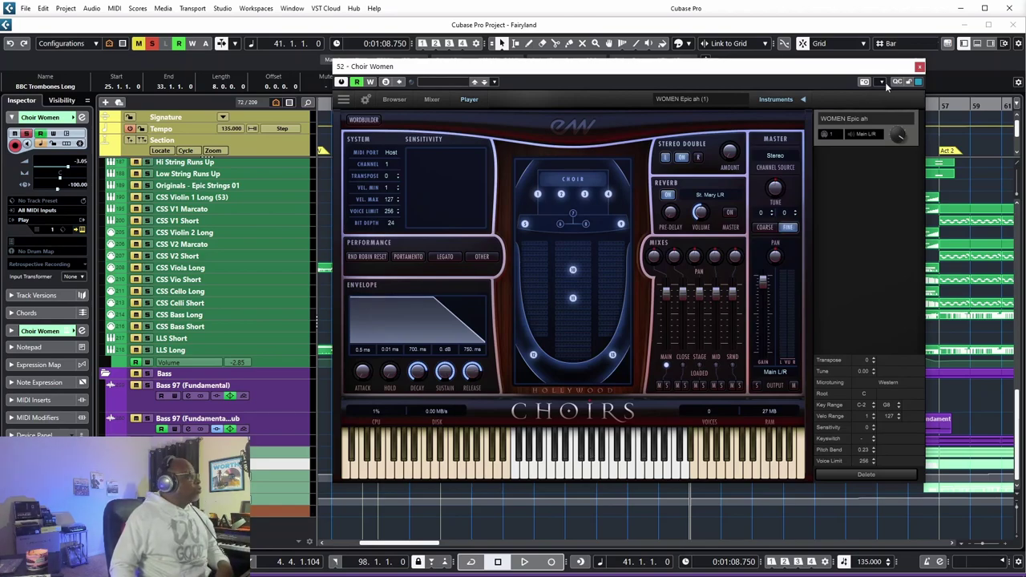
{"action": "left_click", "coordinate": [919, 69]}
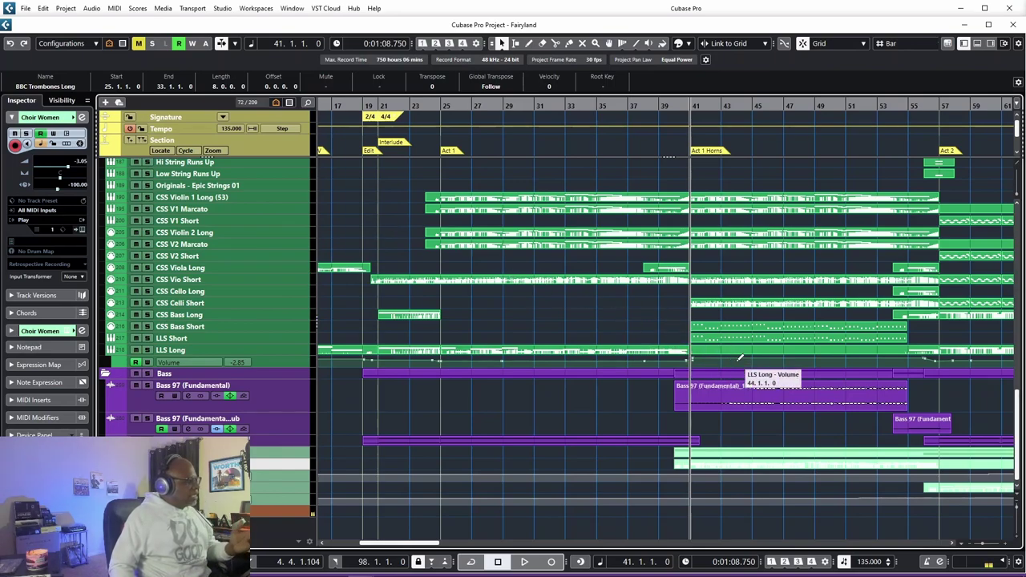
- Audition CSS Bass Short, LLS Short and Bass 97 (Fundamental) together in solo from bar 41, and stop playback
{"action": "left_click", "coordinate": [148, 327]}
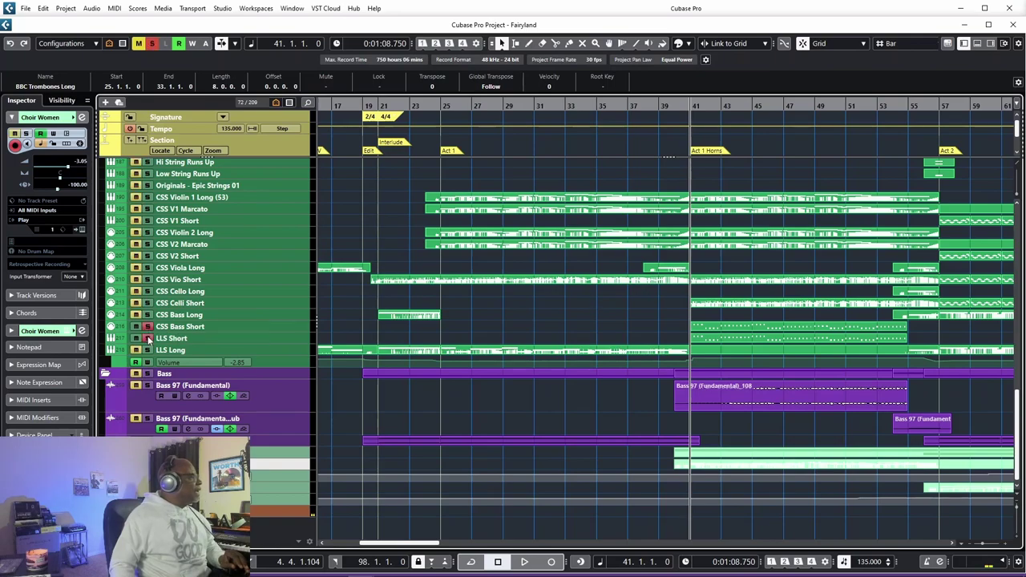
{"action": "left_click", "coordinate": [147, 387]}
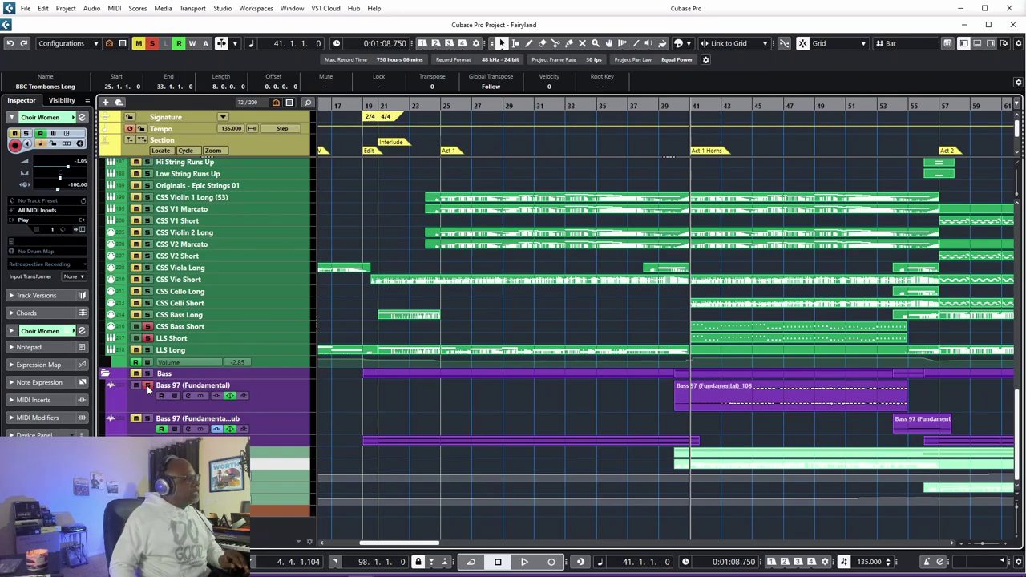
{"action": "key", "text": "space"}
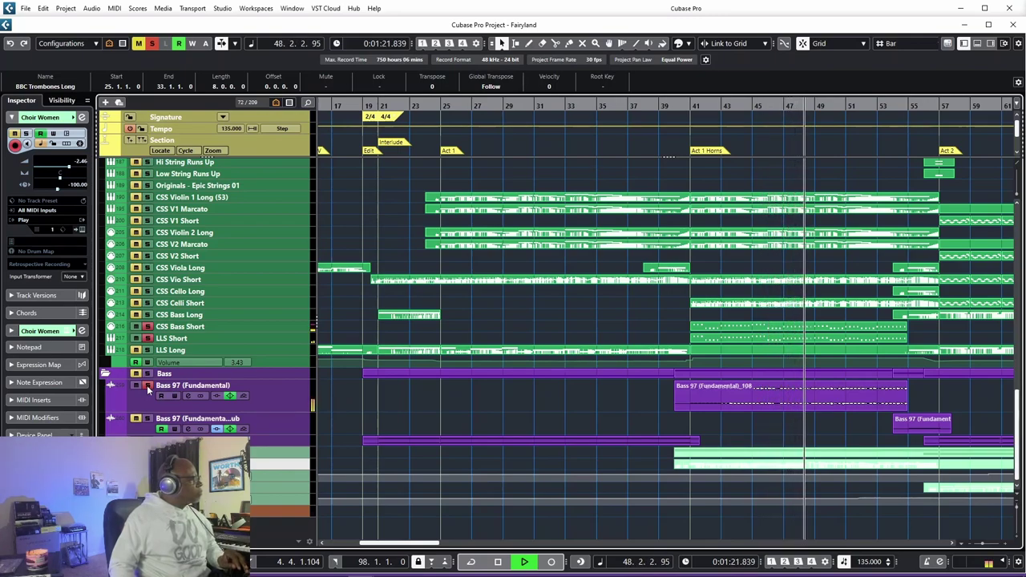
{"action": "key", "text": "space"}
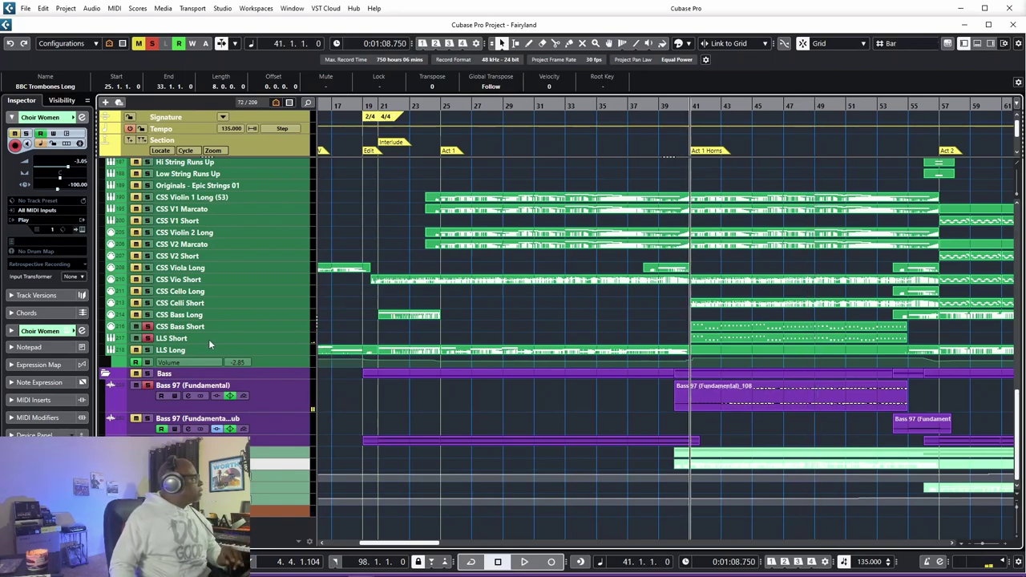
- Inspect the CSS Basses patch and its articulations in the CSS Bass Short track's Kontakt instrument, and close it
{"action": "left_click", "coordinate": [271, 332]}
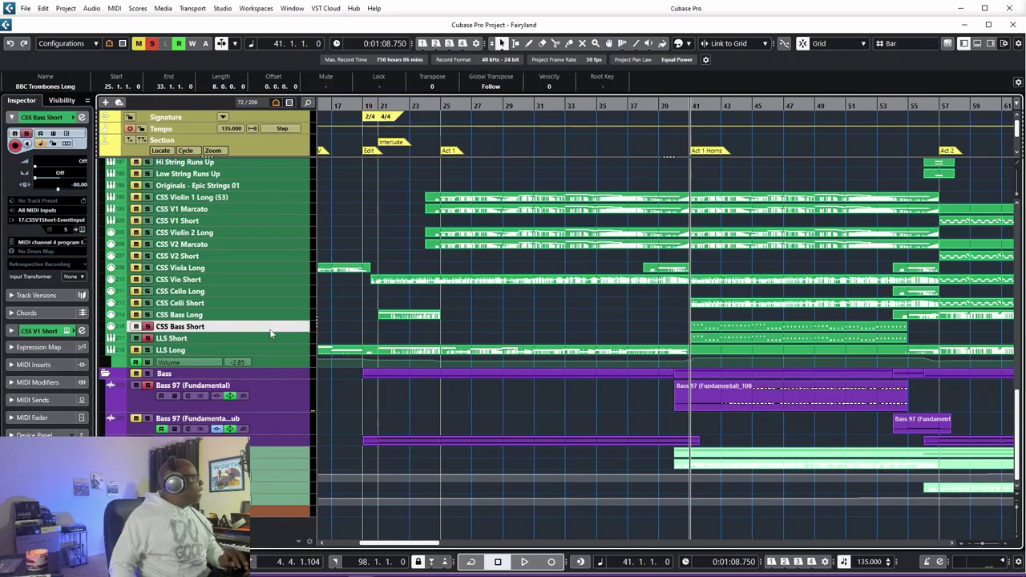
{"action": "left_click", "coordinate": [80, 229]}
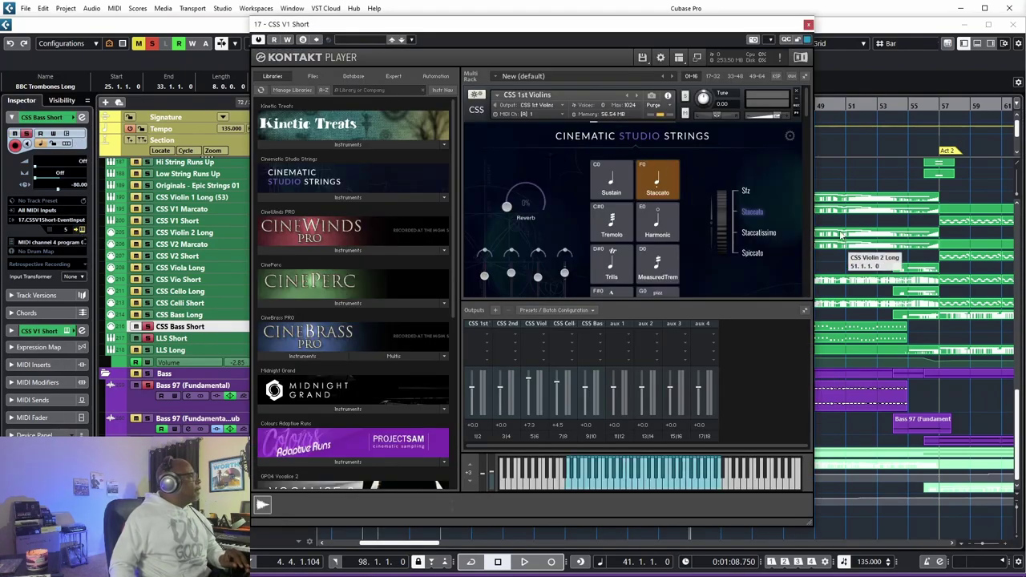
{"action": "left_click_drag", "start_coordinate": [809, 113], "coordinate": [814, 278]}
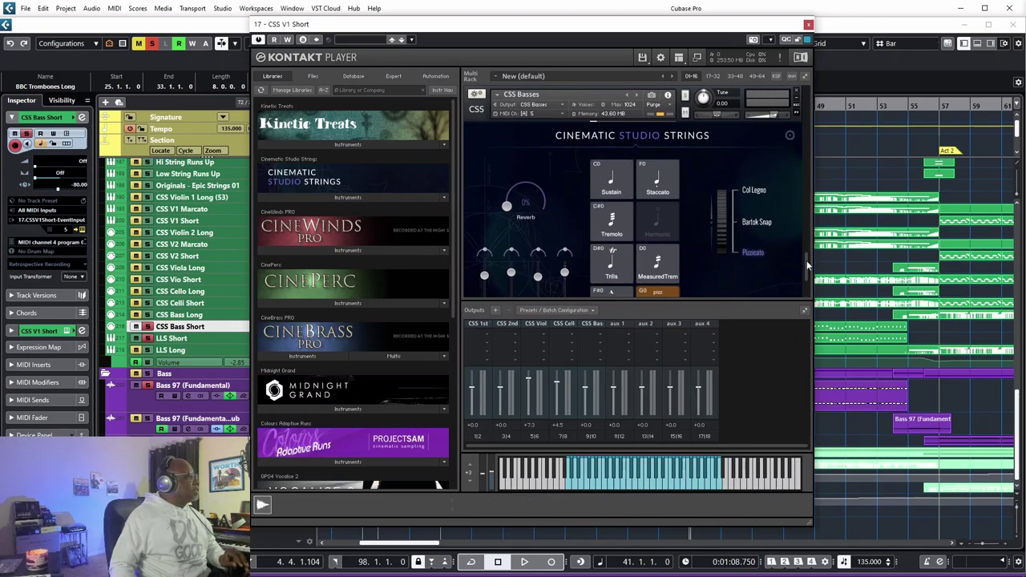
{"action": "left_click_drag", "start_coordinate": [807, 265], "coordinate": [807, 272]}
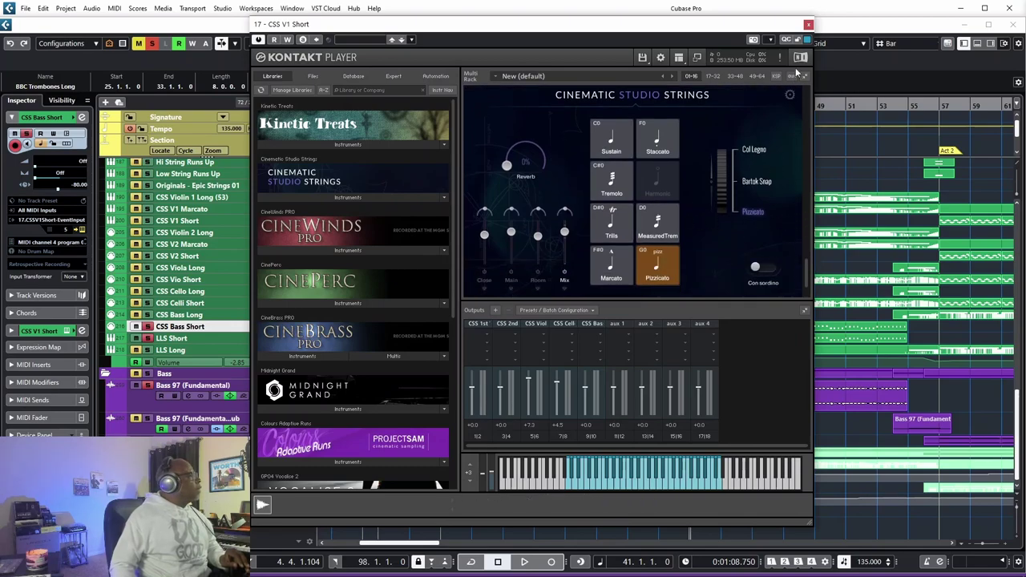
{"action": "left_click", "coordinate": [807, 25]}
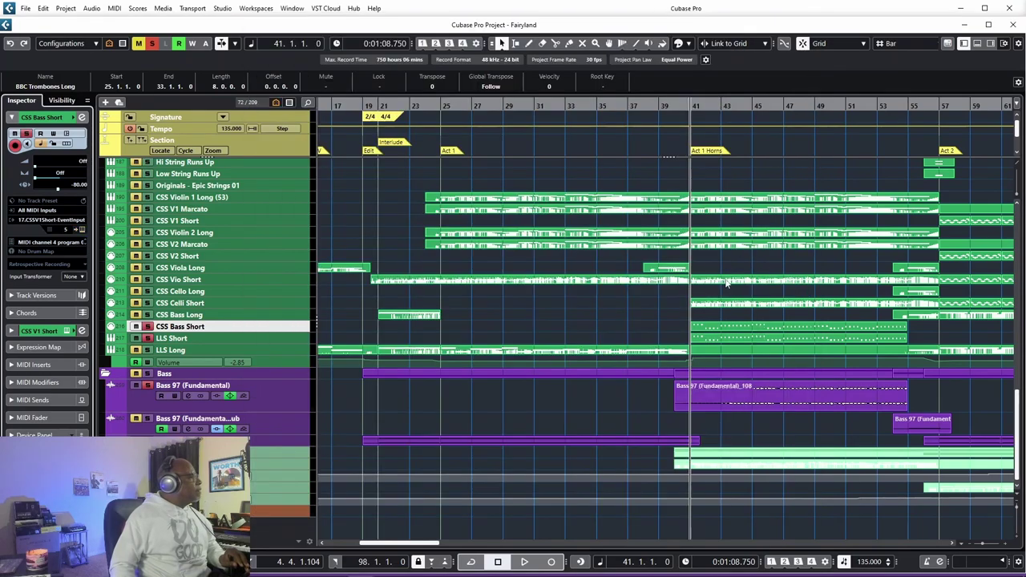
- Inspect the LLS Short track's Abbey Road One Legendary Low Strings techniques, close the instrument, and clear the solo
{"action": "left_click", "coordinate": [255, 340]}
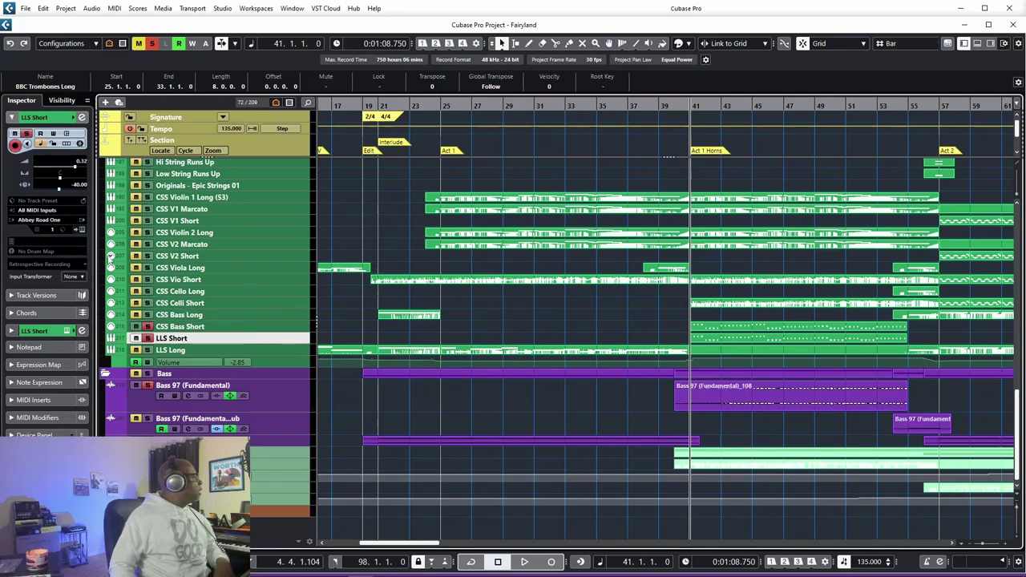
{"action": "left_click", "coordinate": [82, 229]}
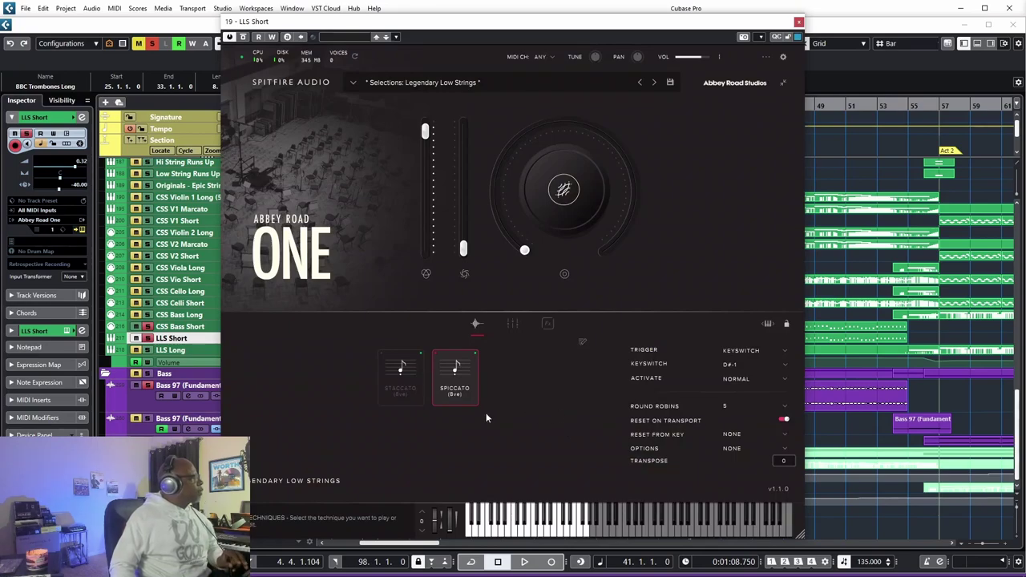
{"action": "left_click", "coordinate": [798, 22]}
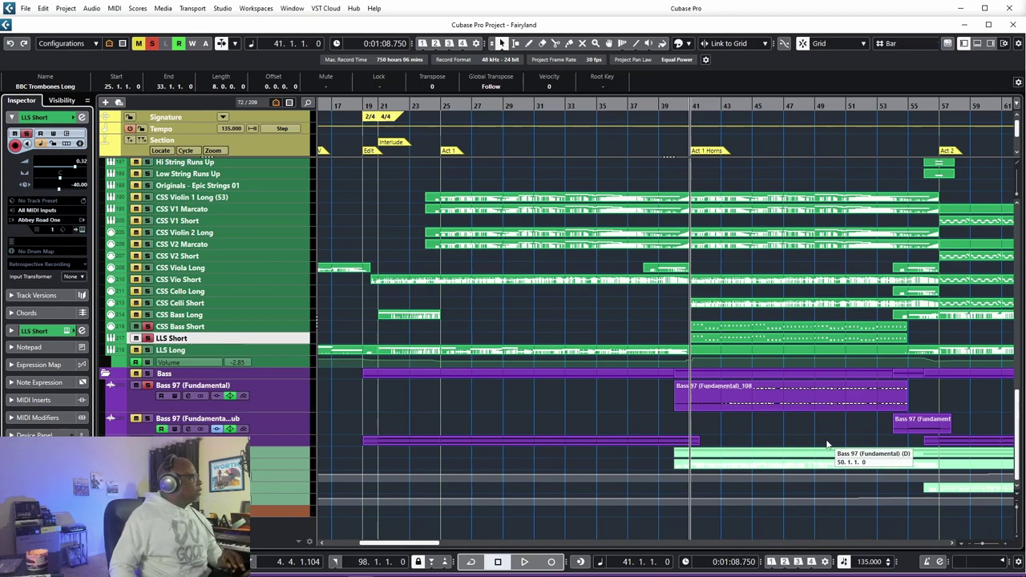
{"action": "left_click", "coordinate": [150, 45]}
- Solo the Drums & Percussion folder, audition it from bar 25 at the start of Act 1, and stop playback
{"action": "scroll", "coordinate": [730, 375], "scroll_direction": "up", "scroll_amount": 15}
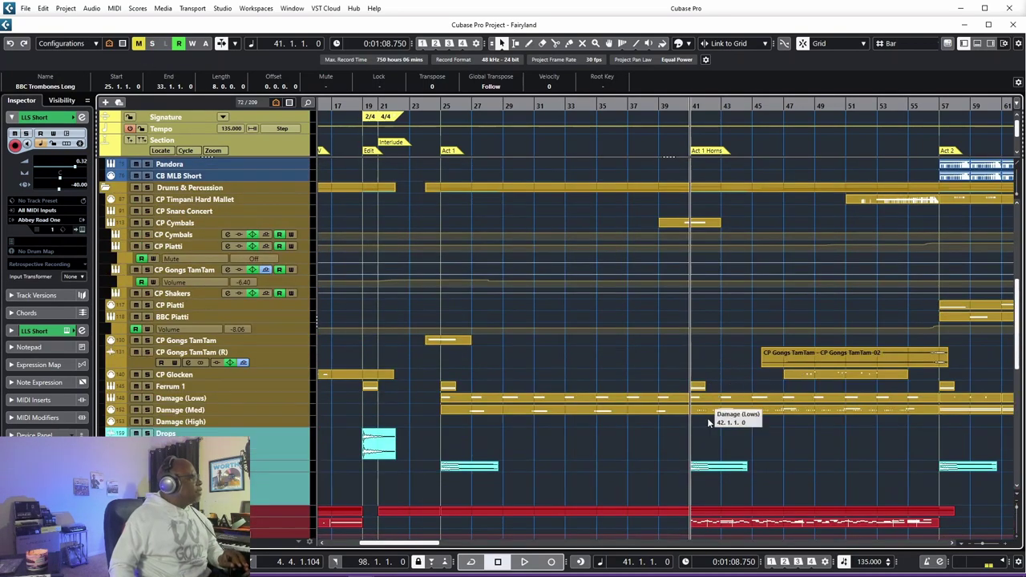
{"action": "left_click", "coordinate": [446, 107]}
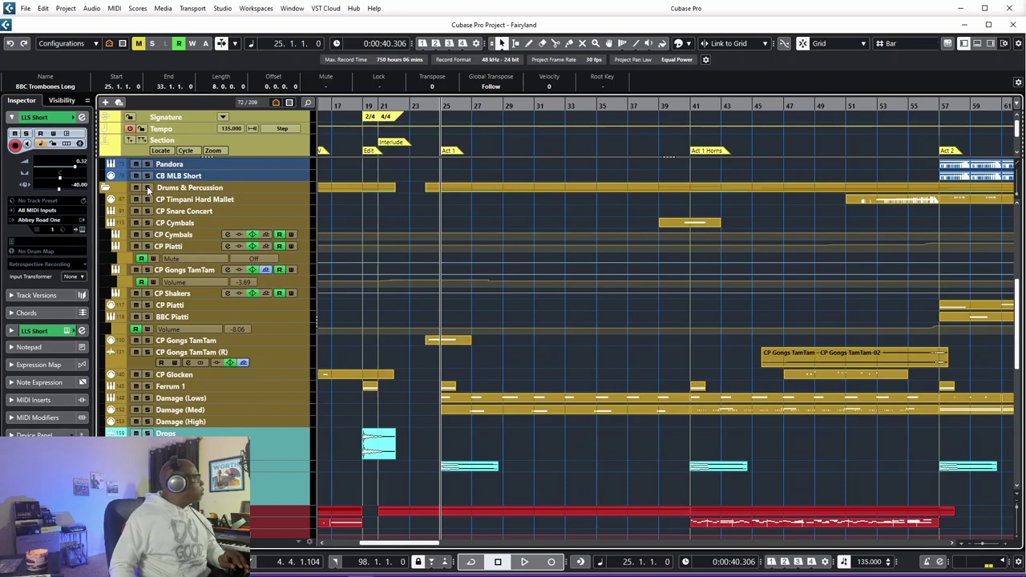
{"action": "key", "text": "space"}
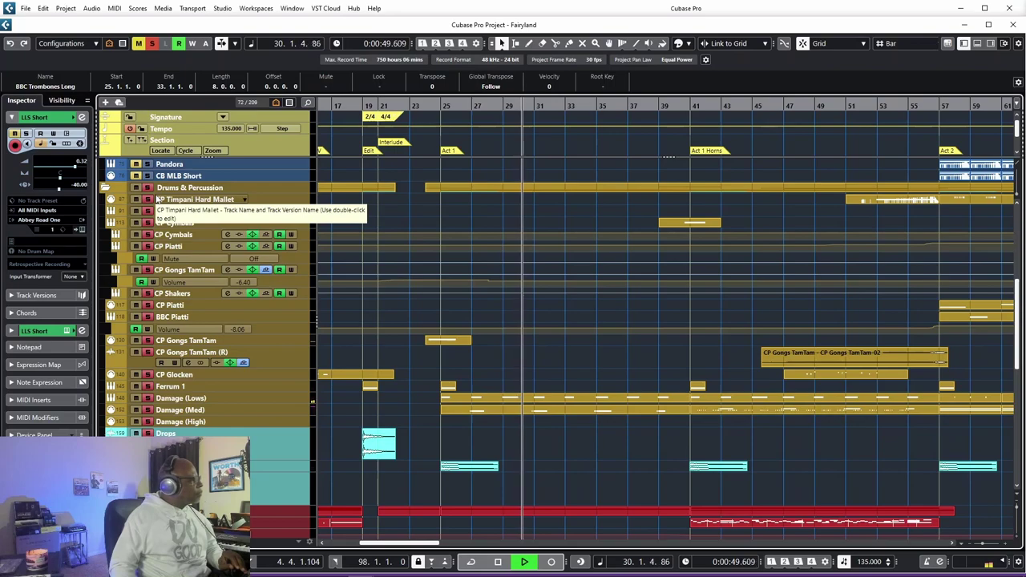
{"action": "key", "text": "space"}
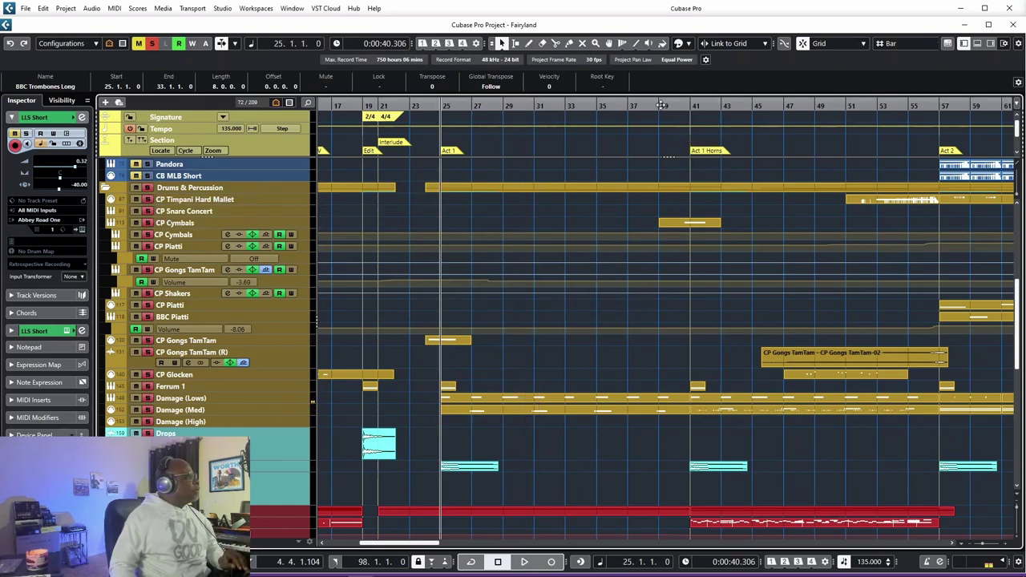
- Audition the soloed percussion from bar 39 into the Act 1 Horns section, stop playback, and clear the solo
{"action": "left_click", "coordinate": [660, 105]}
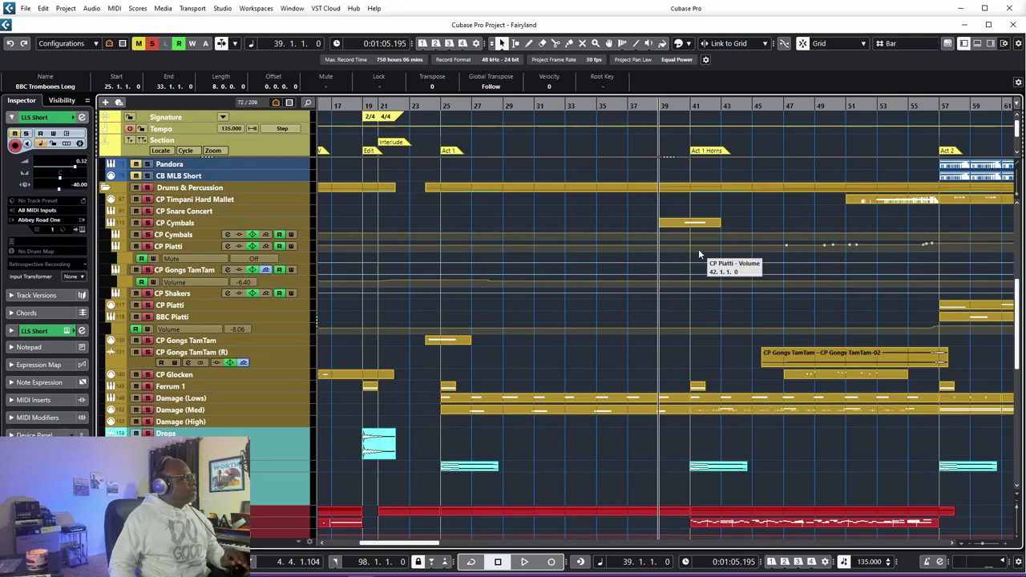
{"action": "key", "text": "space"}
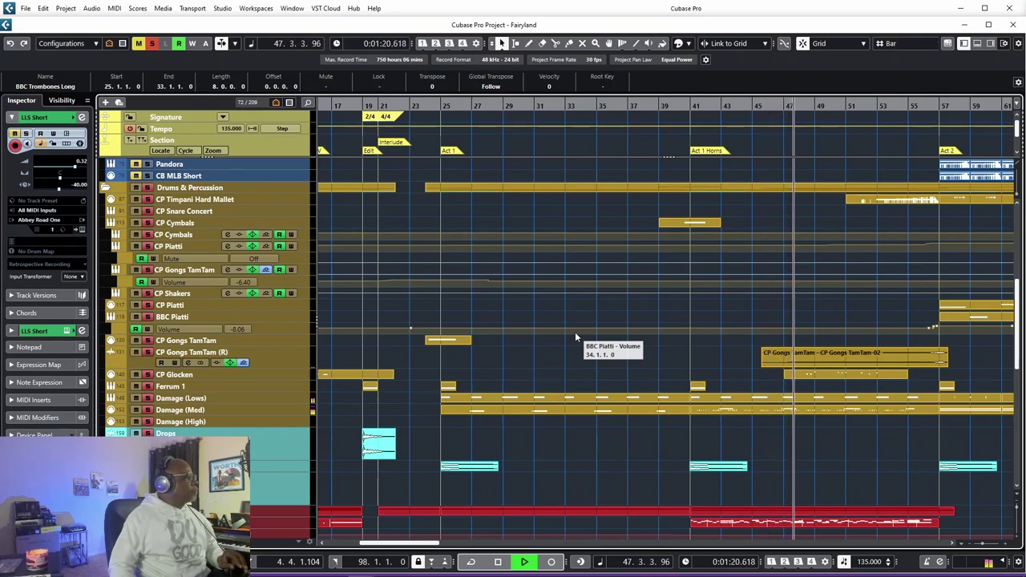
{"action": "key", "text": "space"}
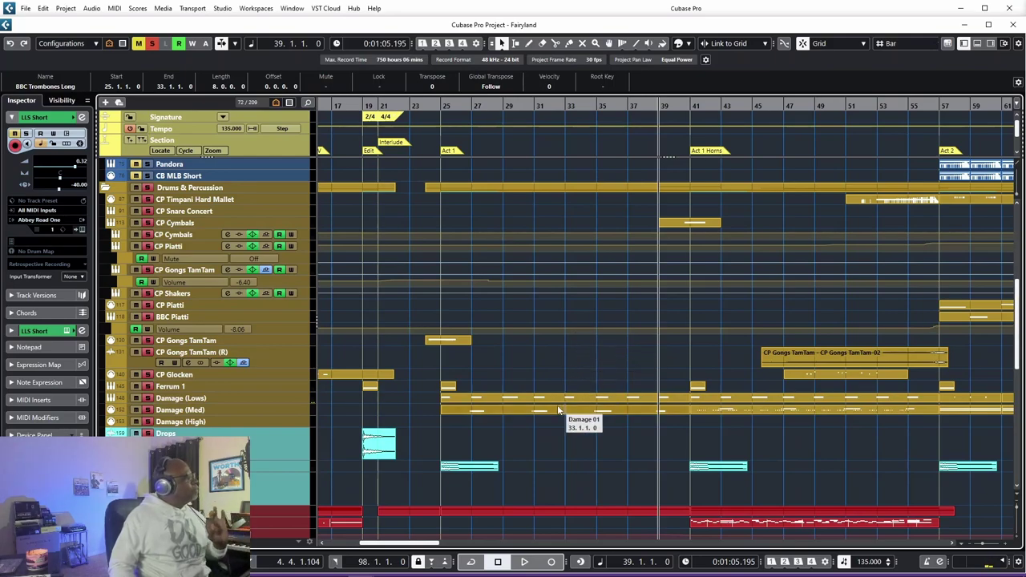
{"action": "left_click", "coordinate": [153, 44]}
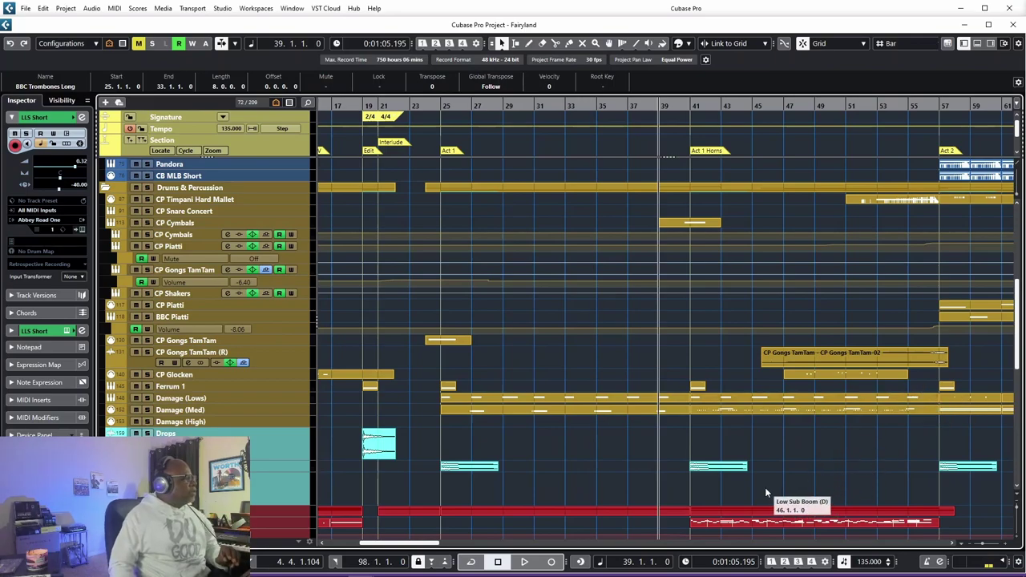
- Audition Piano Osti in solo from bar 41, once alone and once with CP Celeste, and stop playback
{"action": "scroll", "coordinate": [766, 488], "scroll_direction": "down", "scroll_amount": 3}
{"action": "scroll", "coordinate": [765, 491], "scroll_direction": "down", "scroll_amount": 3}
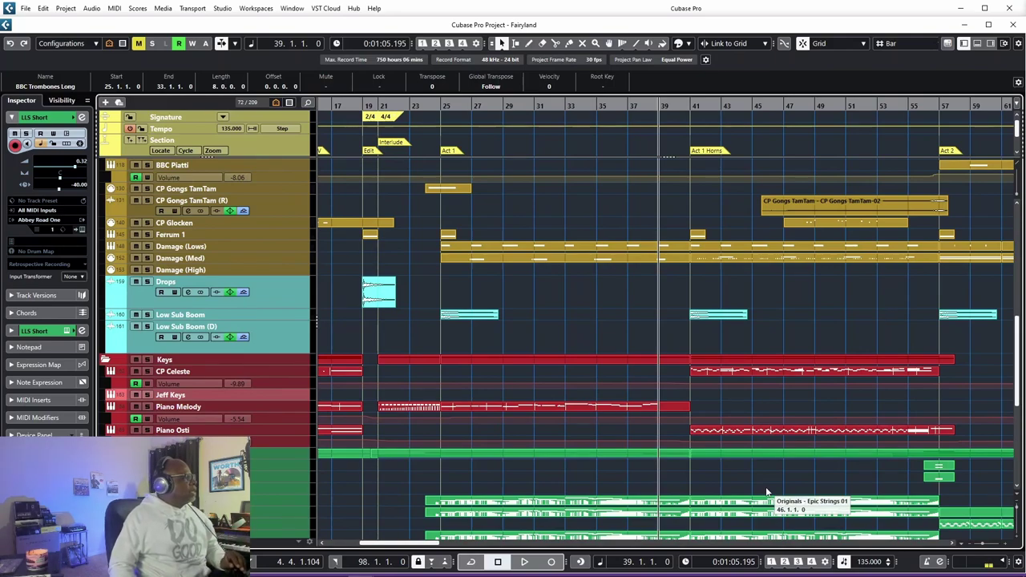
{"action": "left_click", "coordinate": [690, 105]}
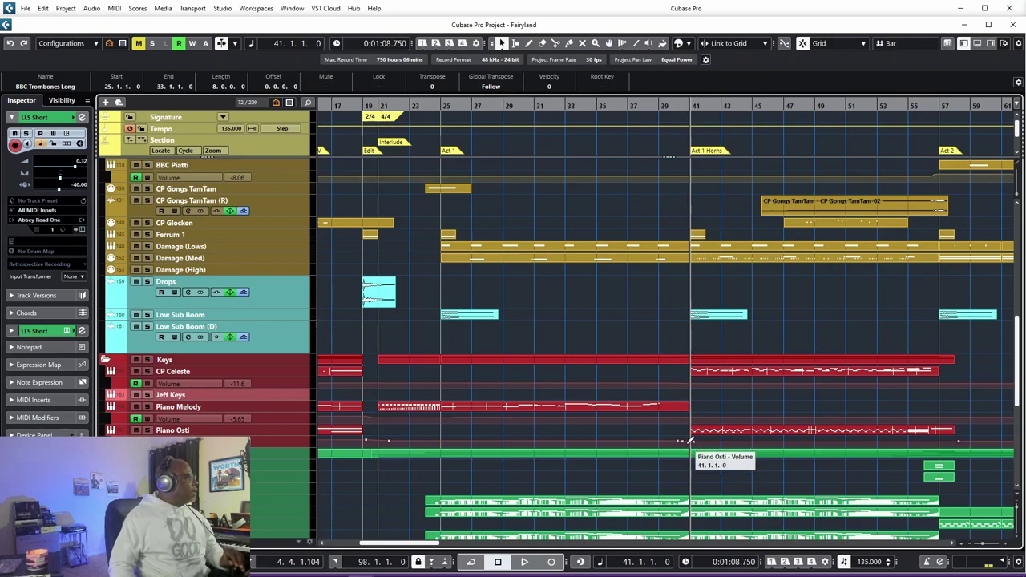
{"action": "left_click", "coordinate": [148, 430]}
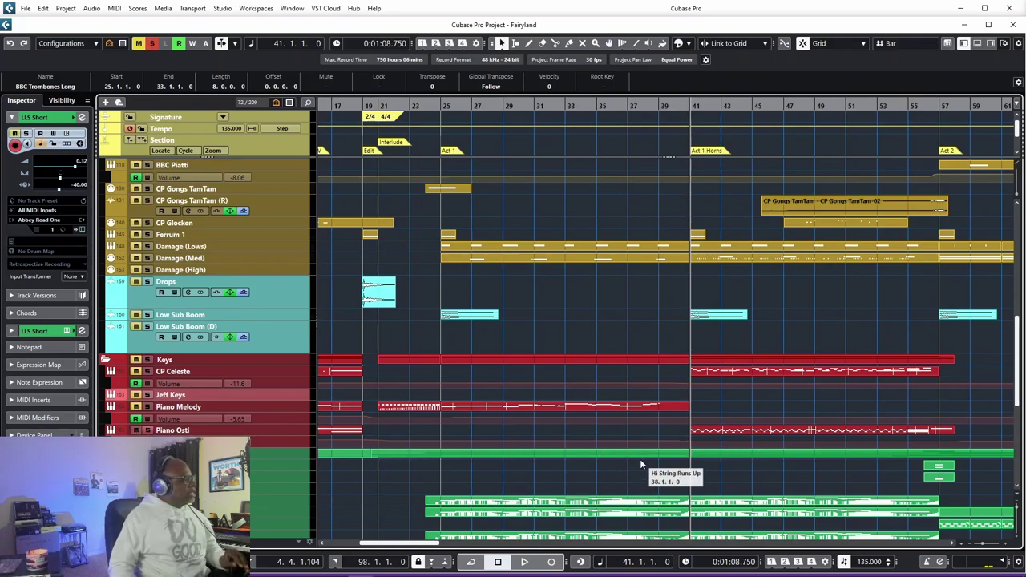
{"action": "key", "text": "space"}
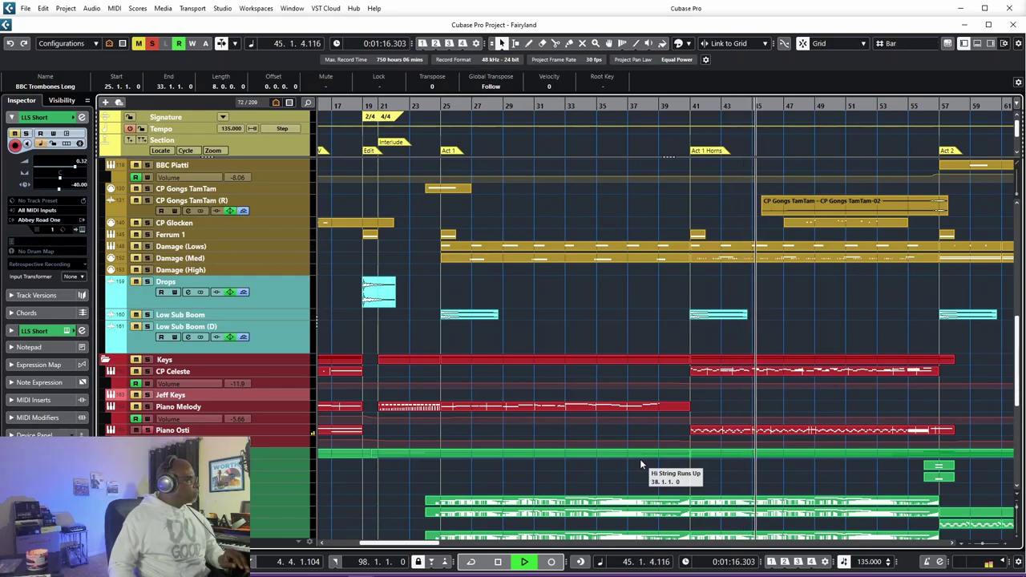
{"action": "key", "text": "space"}
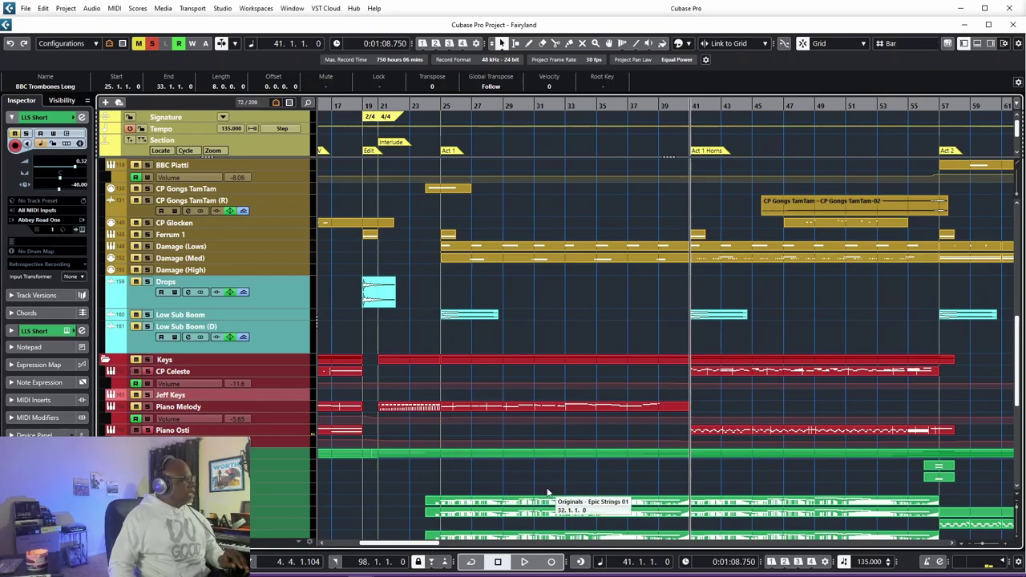
{"action": "key", "text": "space"}
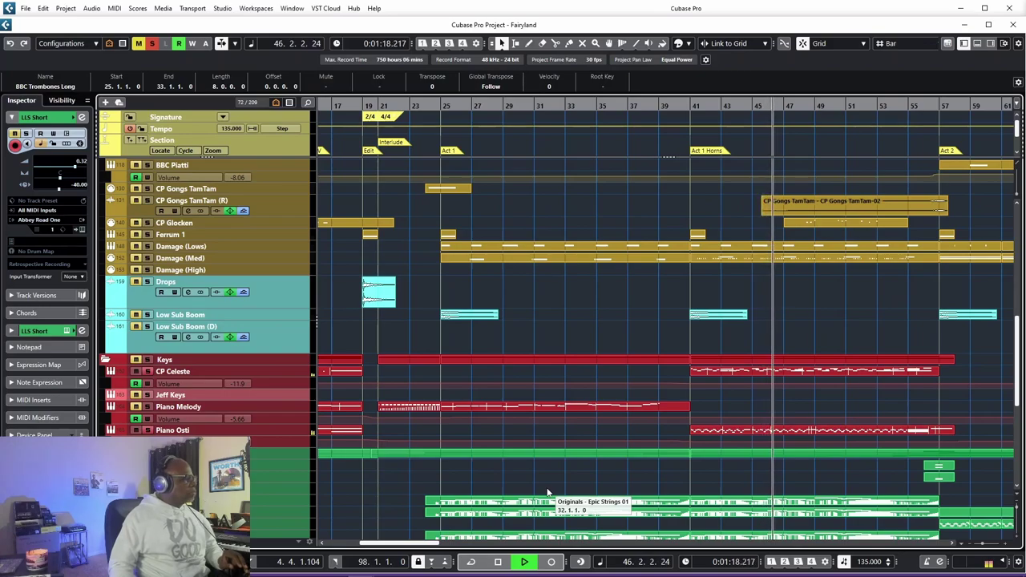
{"action": "key", "text": "space"}
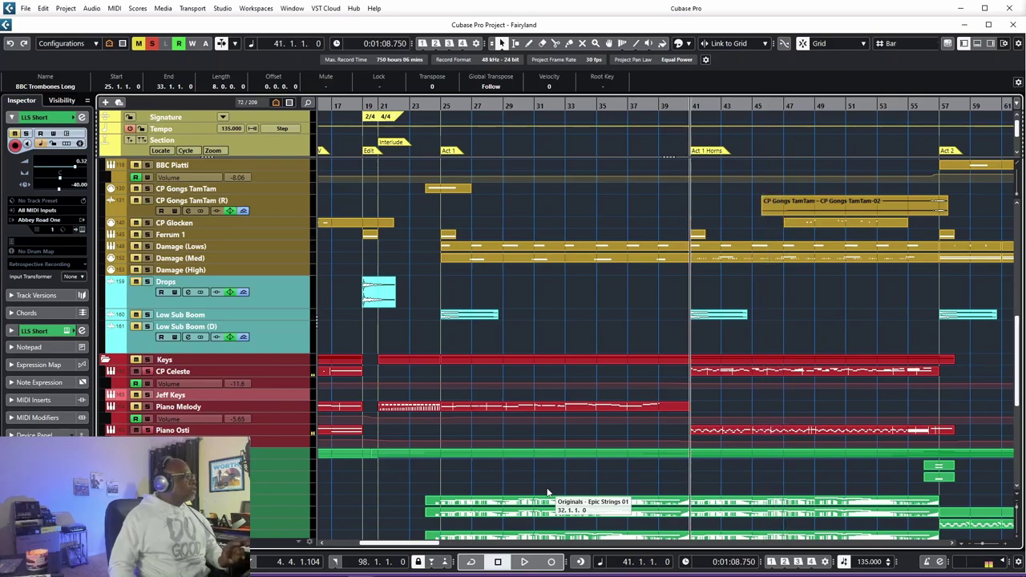
- Add CSS Vio Short, CSS Celli Short, CW Full Ensemble Shorts, BBC Oboe LE and BBC Clarinet LE to the solo, and audition them from bar 41
{"action": "scroll", "coordinate": [546, 492], "scroll_direction": "down", "scroll_amount": 5}
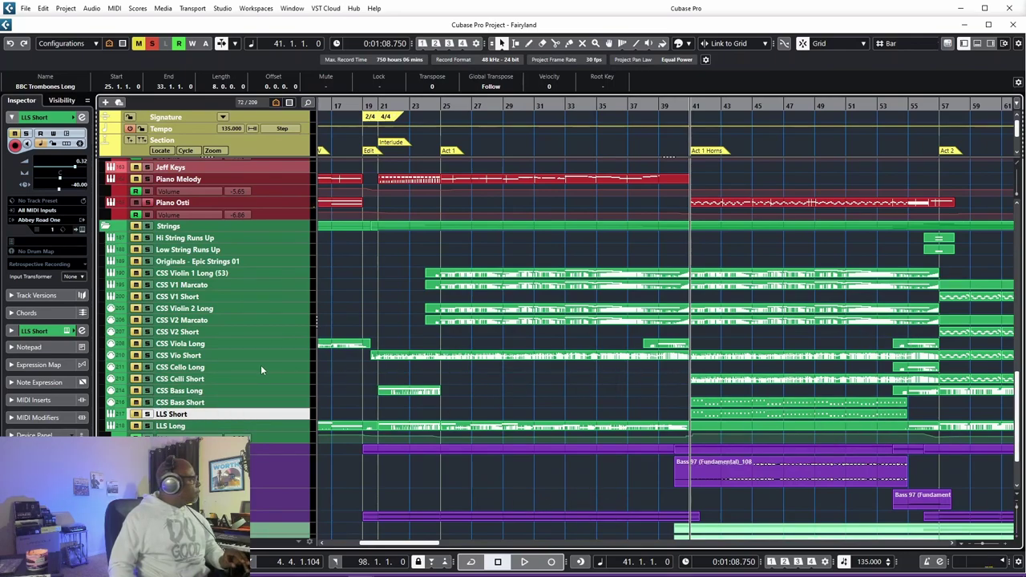
{"action": "left_click", "coordinate": [145, 356]}
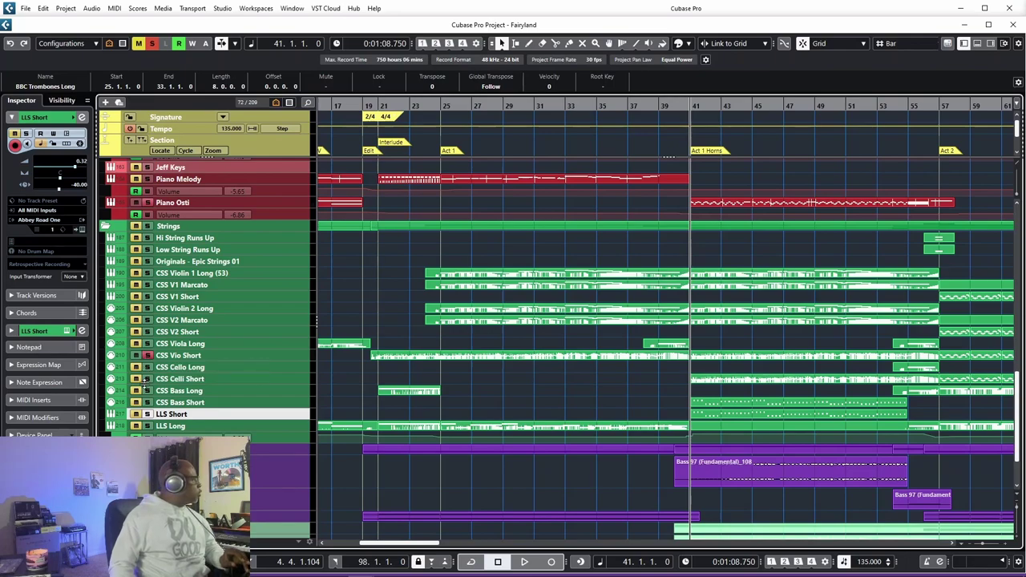
{"action": "left_click", "coordinate": [148, 379]}
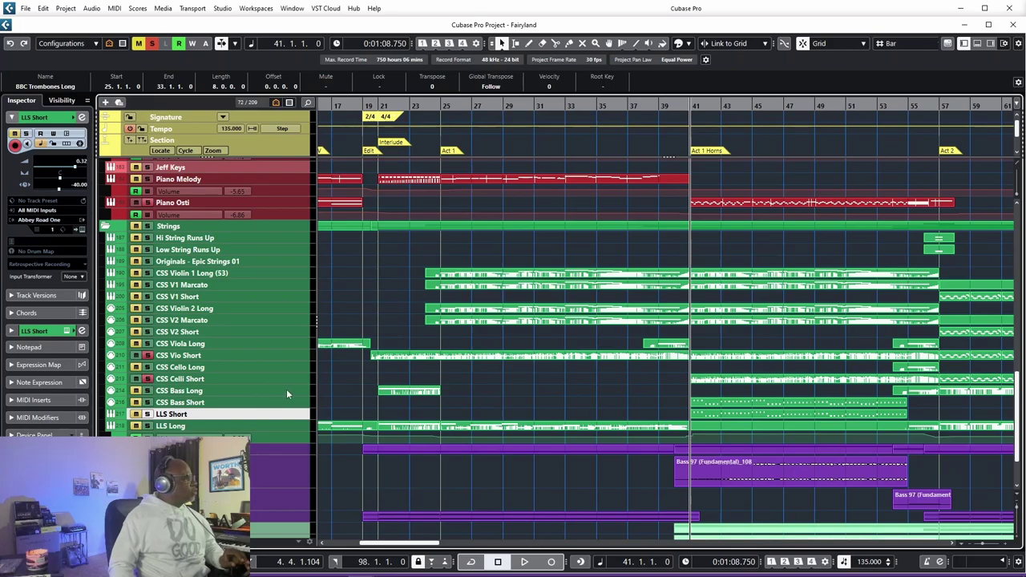
{"action": "scroll", "coordinate": [353, 354], "scroll_direction": "up", "scroll_amount": 10}
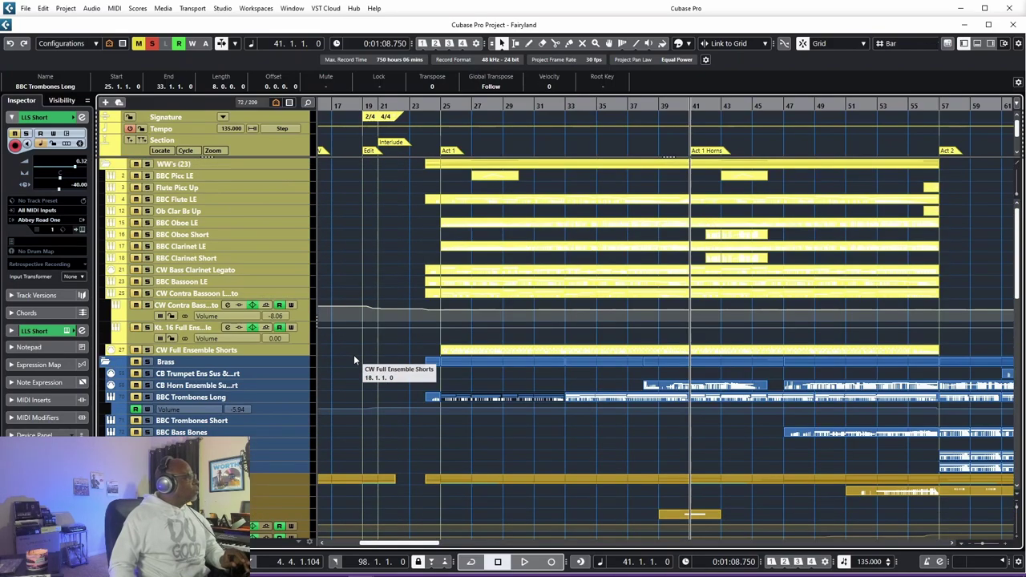
{"action": "left_click", "coordinate": [147, 351]}
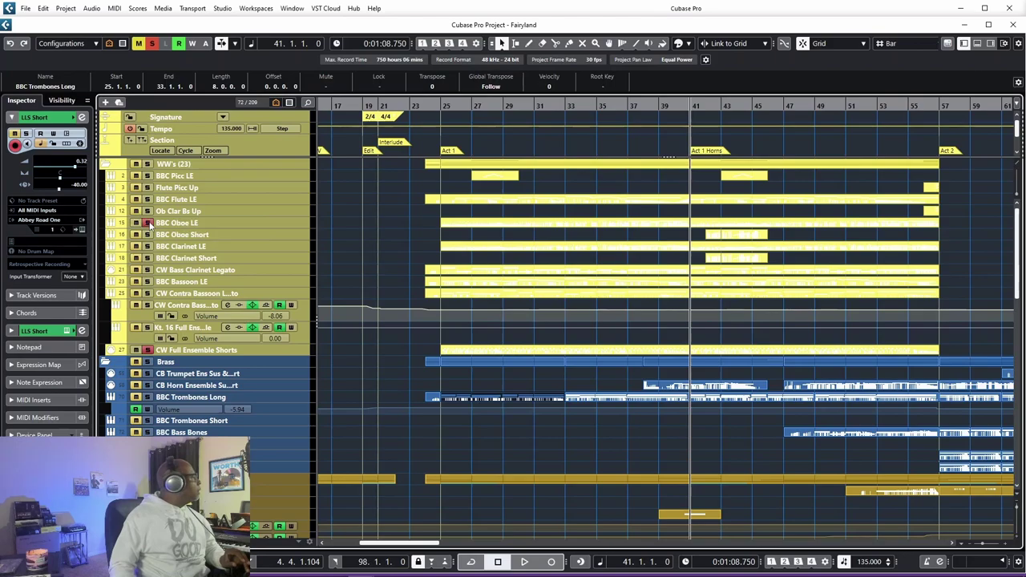
{"action": "left_click", "coordinate": [148, 246]}
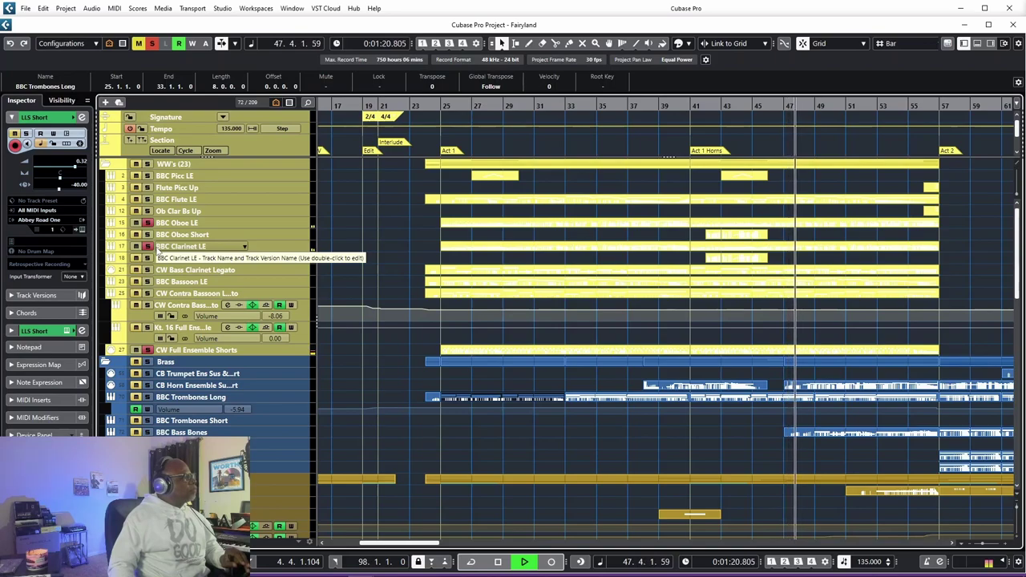
{"action": "key", "text": "space"}
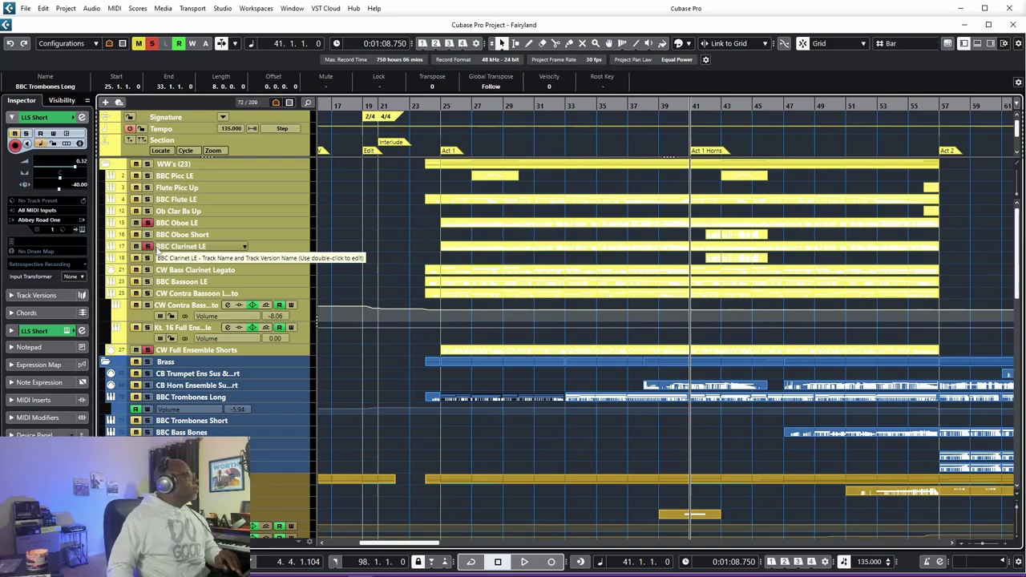
- Swap the soloed oboe and clarinet LE tracks for BBC Clarinet Short, BBC Oboe Short and BBC Picc LE, audition from bar 41, and clear the solo
{"action": "left_click", "coordinate": [148, 224]}
{"action": "left_click", "coordinate": [147, 247]}
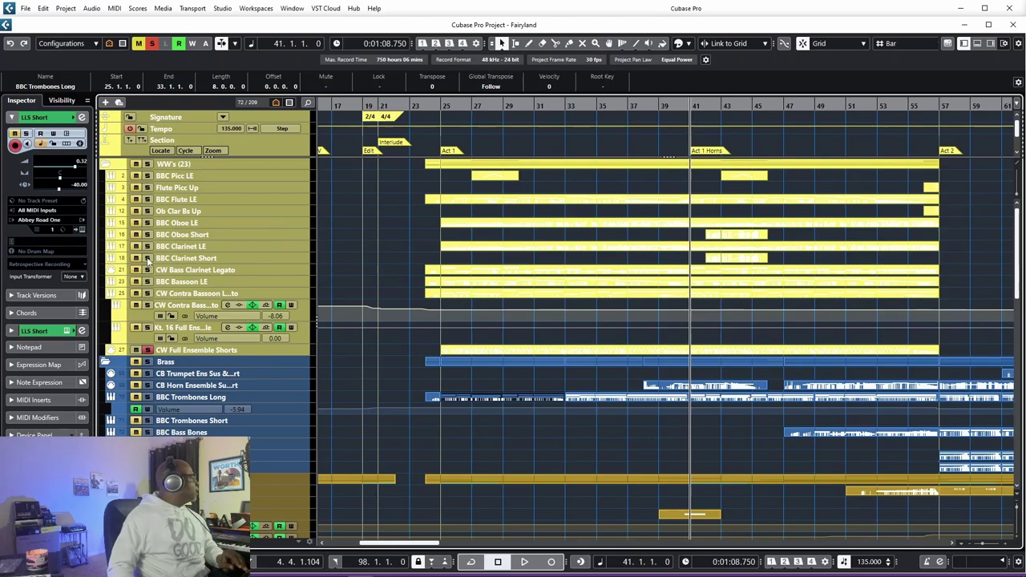
{"action": "left_click", "coordinate": [148, 258]}
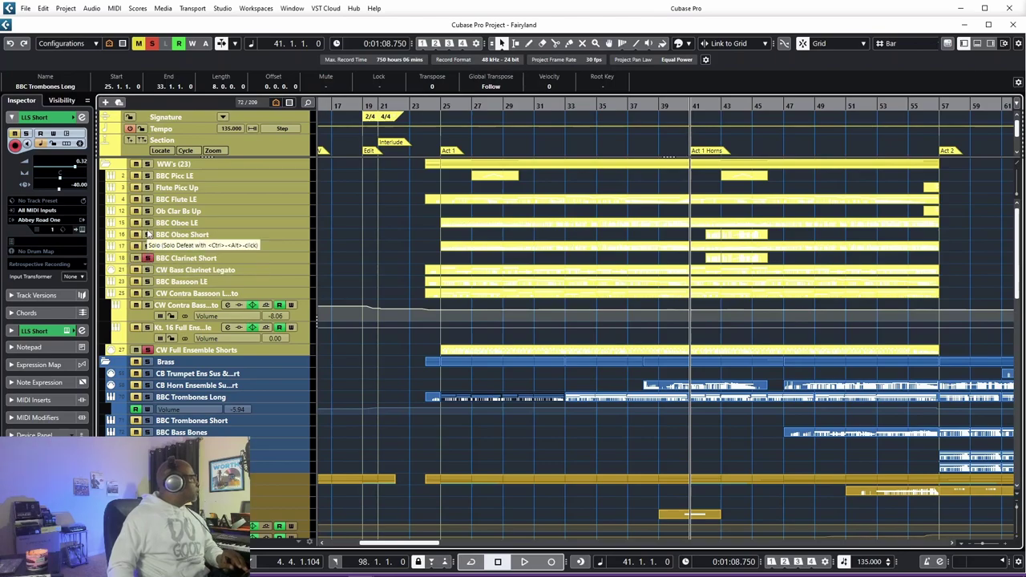
{"action": "left_click", "coordinate": [148, 234]}
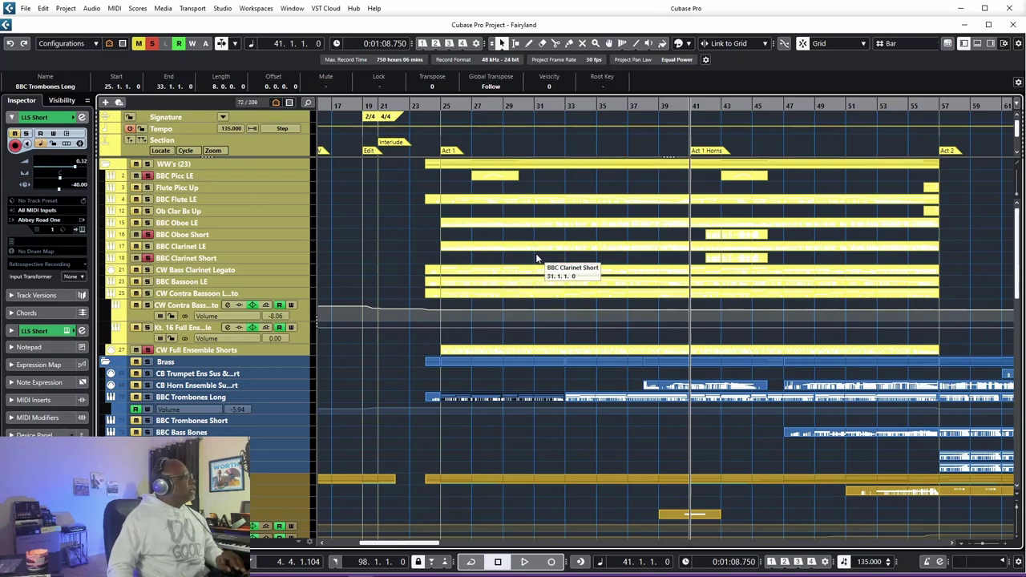
{"action": "key", "text": "space"}
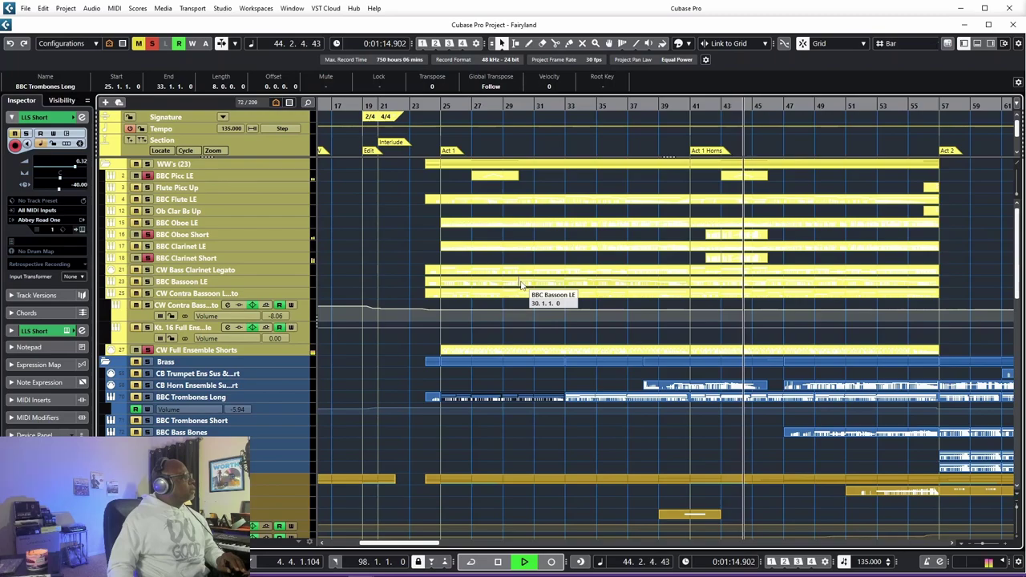
{"action": "key", "text": "space"}
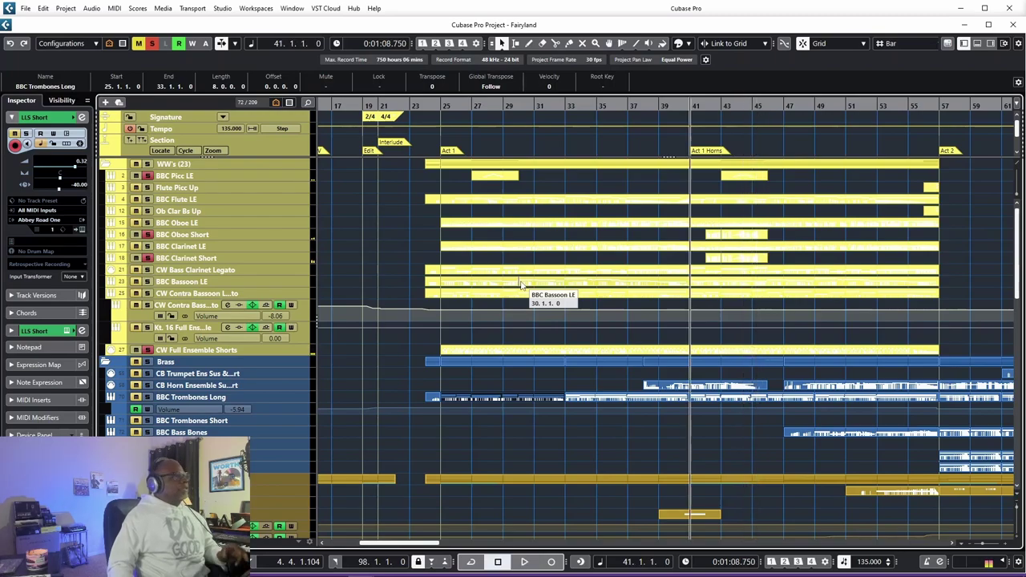
{"action": "left_click", "coordinate": [152, 44]}
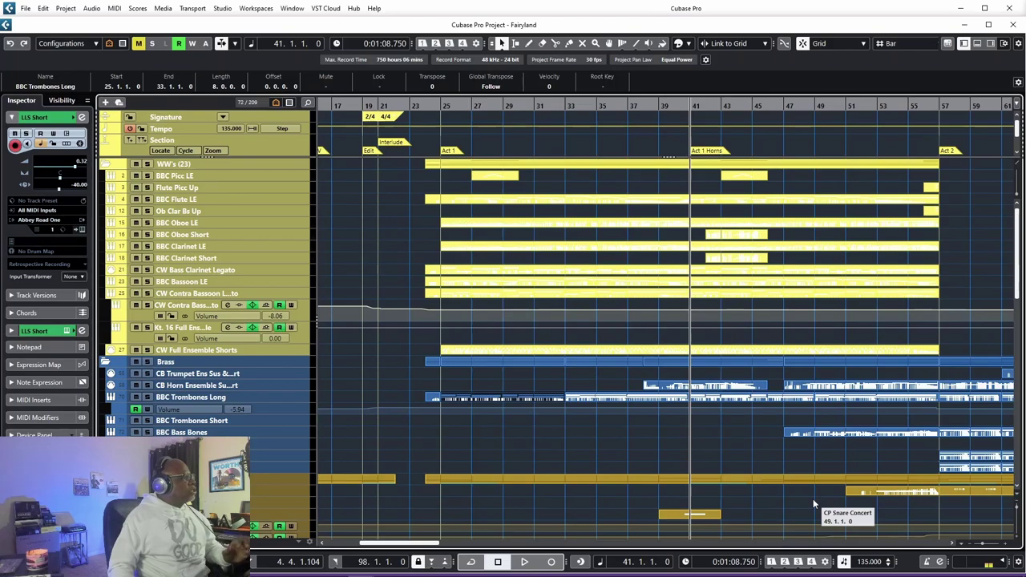
- Look over the tracks, play the full arrangement from bar 41 through Act 1 Horns into Act 2, and stop playback
{"action": "scroll", "coordinate": [812, 498], "scroll_direction": "down", "scroll_amount": 3}
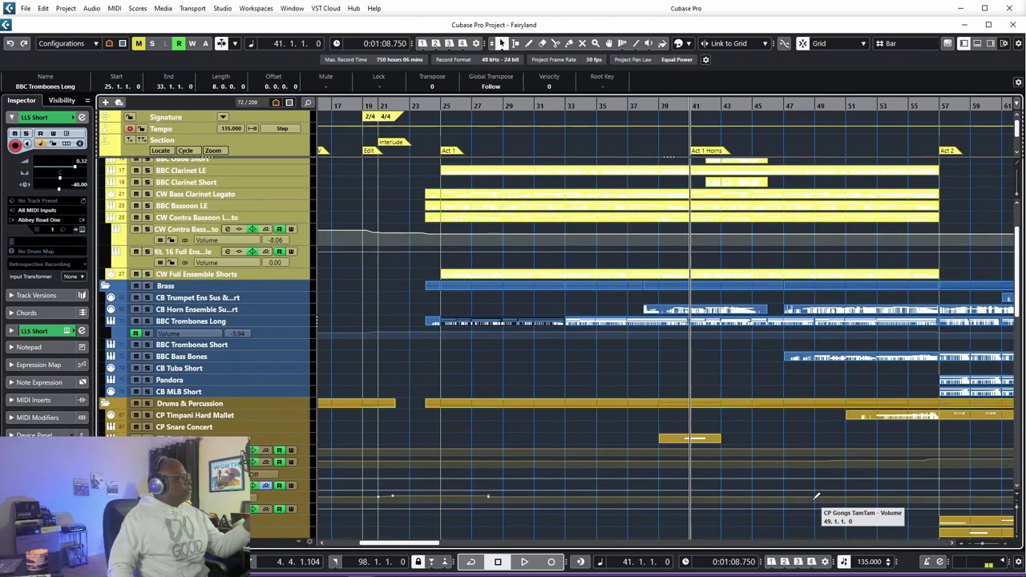
{"action": "scroll", "coordinate": [814, 500], "scroll_direction": "down", "scroll_amount": 9}
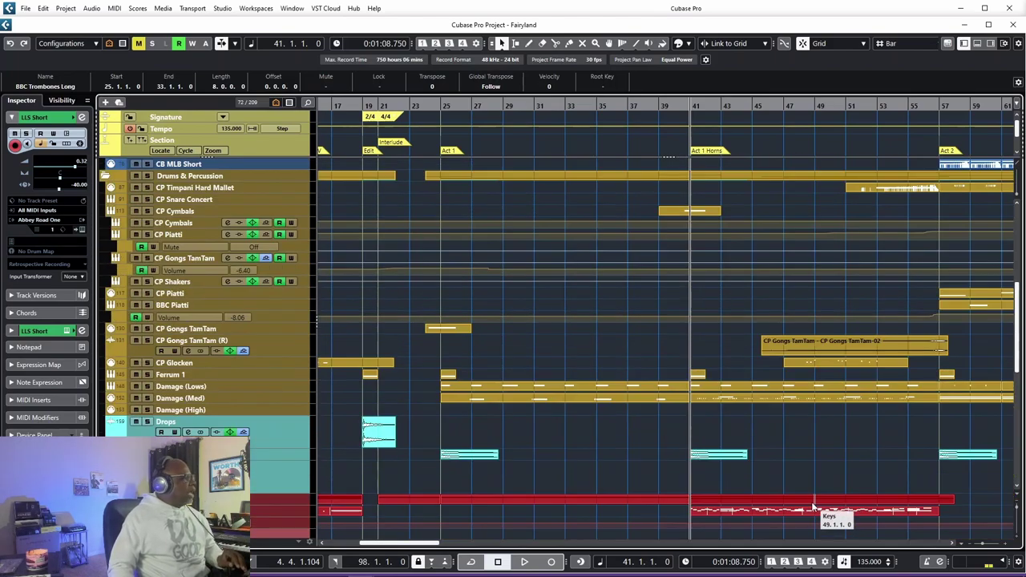
{"action": "scroll", "coordinate": [812, 507], "scroll_direction": "down", "scroll_amount": 6}
{"action": "scroll", "coordinate": [811, 503], "scroll_direction": "down", "scroll_amount": 7}
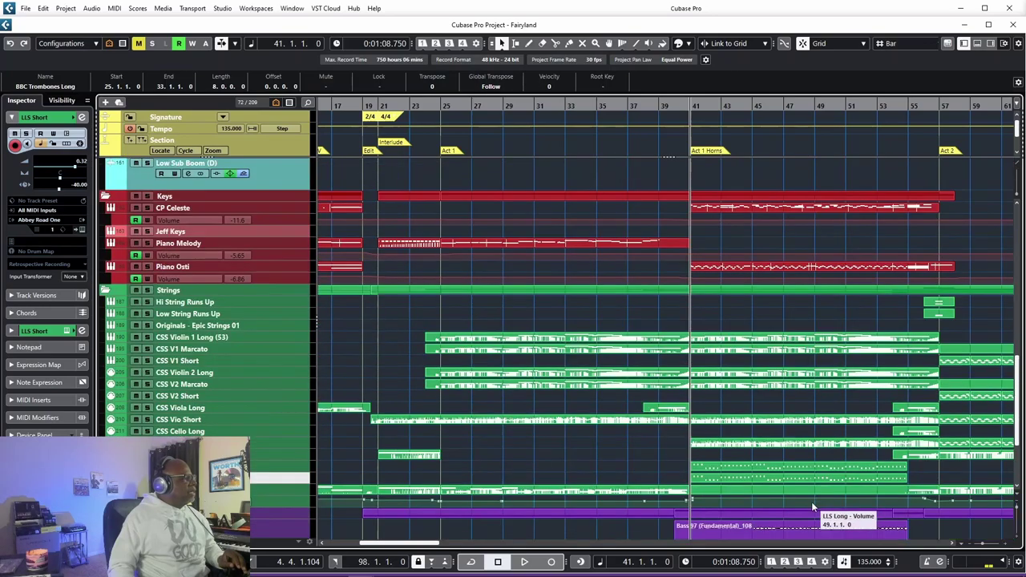
{"action": "scroll", "coordinate": [811, 503], "scroll_direction": "down", "scroll_amount": 2}
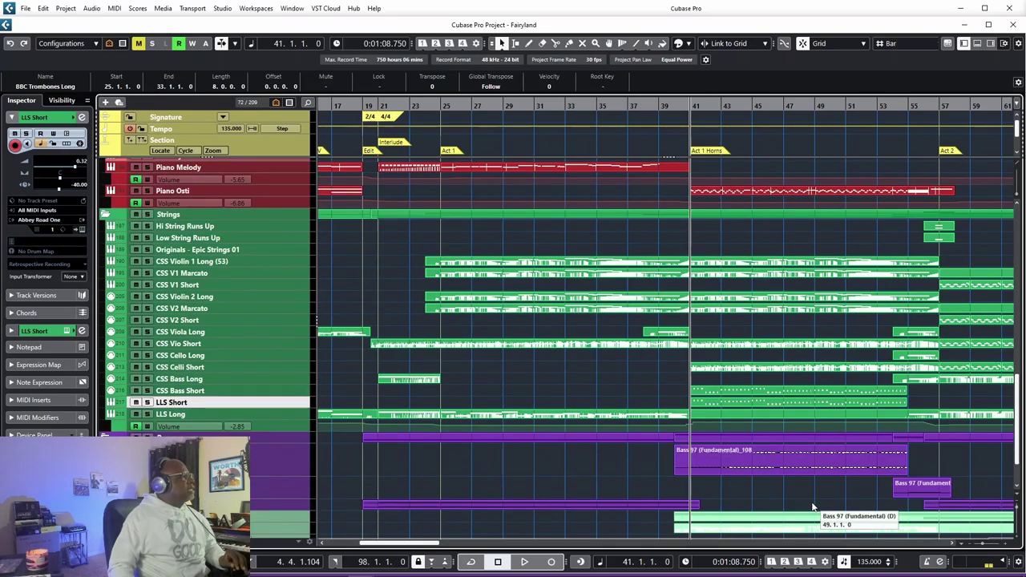
{"action": "scroll", "coordinate": [813, 506], "scroll_direction": "up", "scroll_amount": 9}
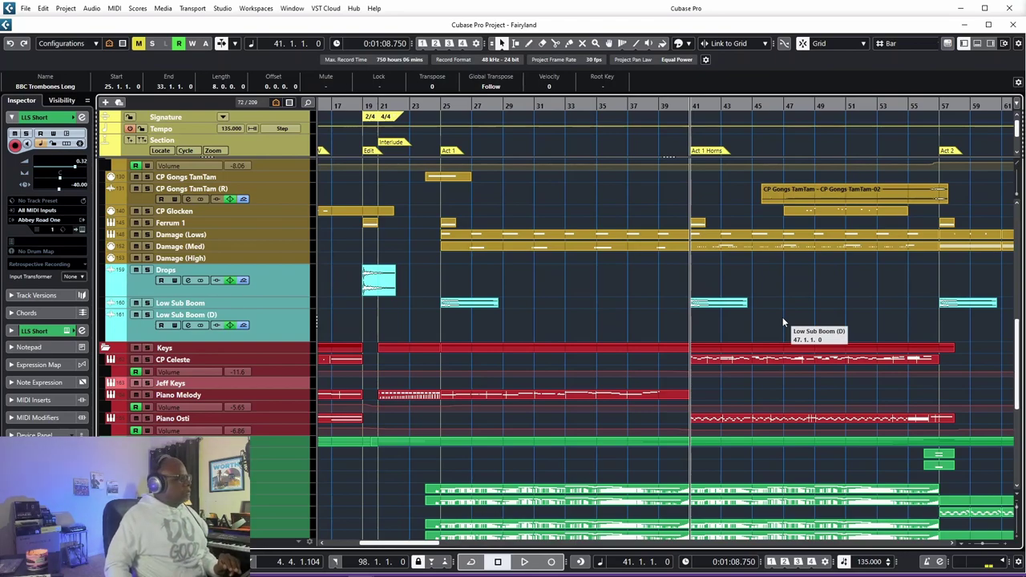
{"action": "key", "text": "space"}
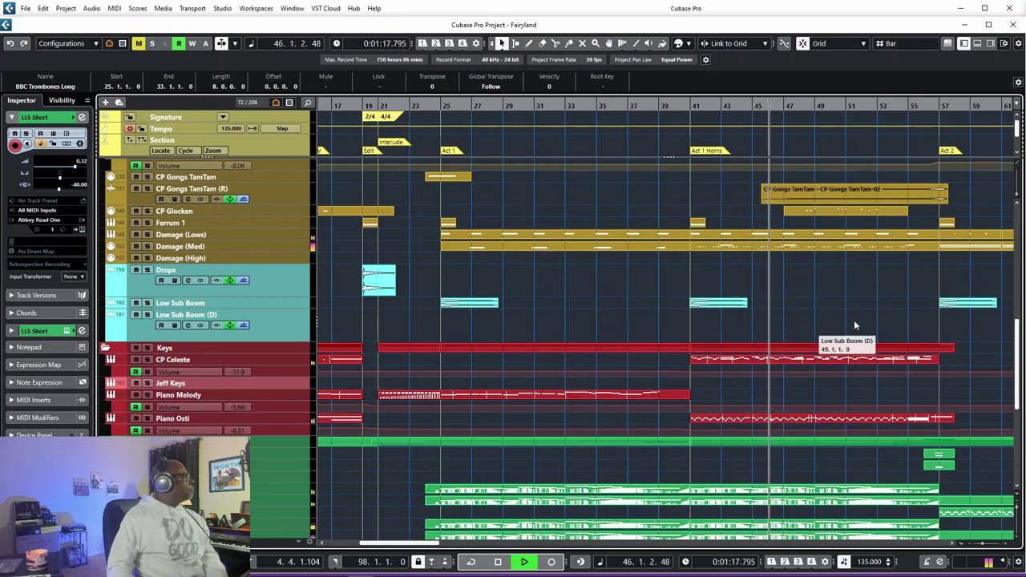
{"action": "scroll", "coordinate": [1012, 403], "scroll_direction": "down", "scroll_amount": 3}
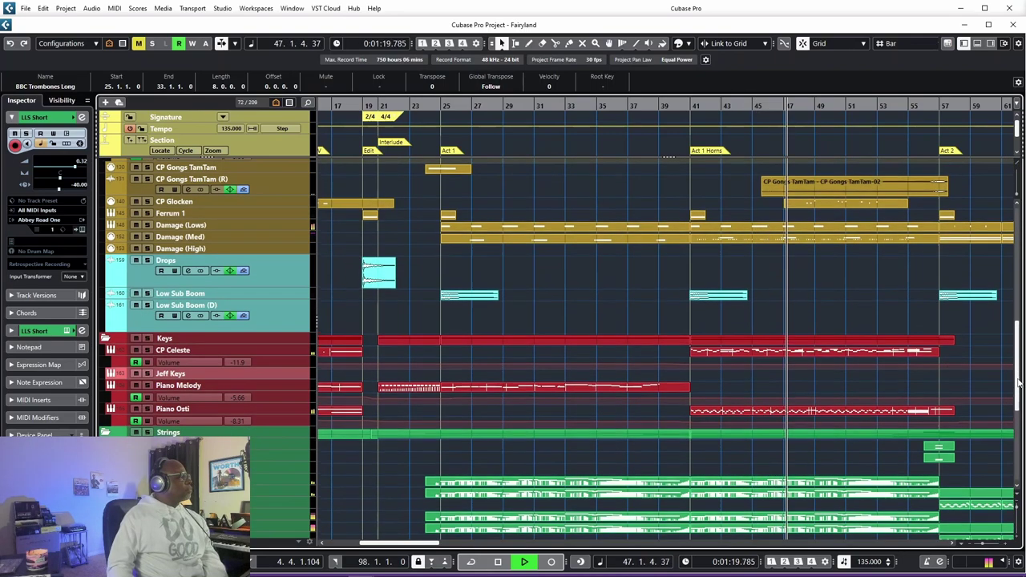
{"action": "scroll", "coordinate": [1012, 403], "scroll_direction": "down", "scroll_amount": 4}
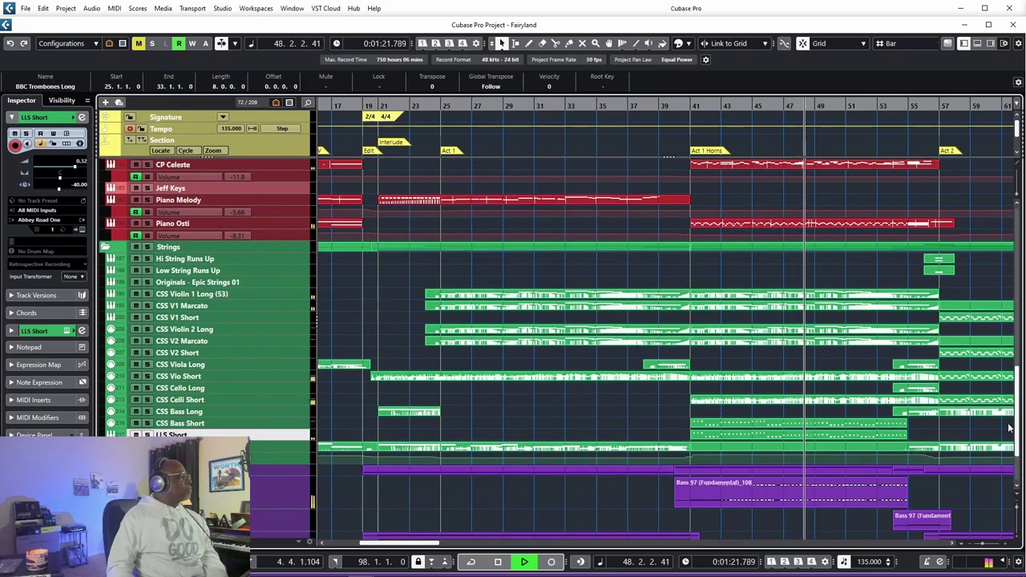
{"action": "scroll", "coordinate": [1008, 435], "scroll_direction": "down", "scroll_amount": 2}
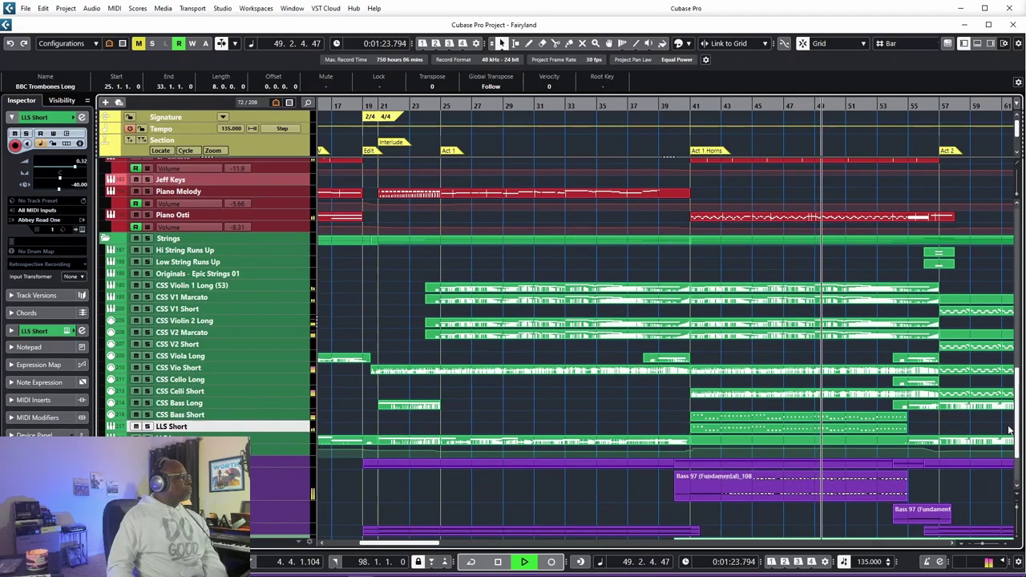
{"action": "left_click_drag", "start_coordinate": [1008, 441], "coordinate": [1008, 368]}
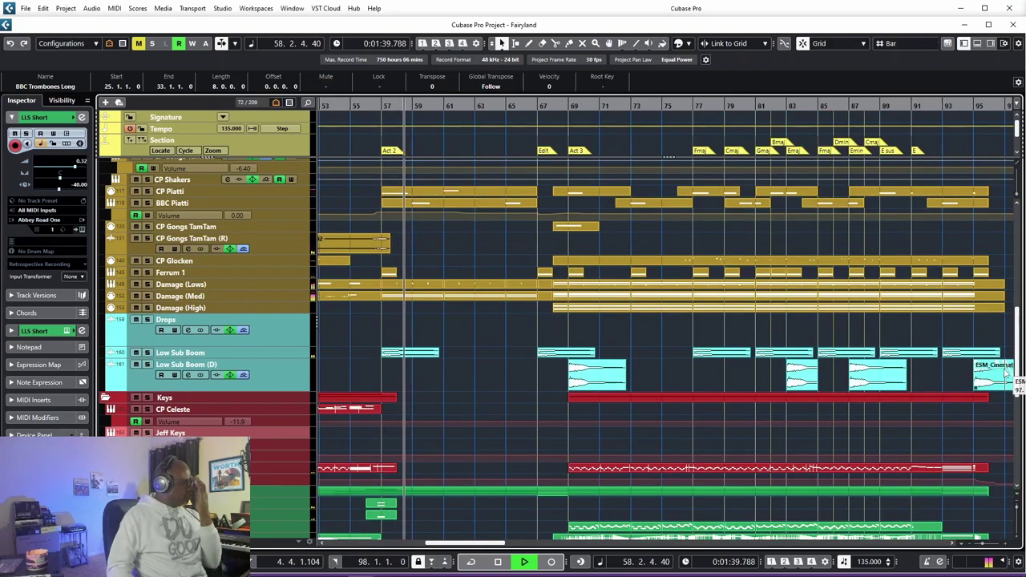
{"action": "left_click_drag", "start_coordinate": [1016, 363], "coordinate": [1012, 306]}
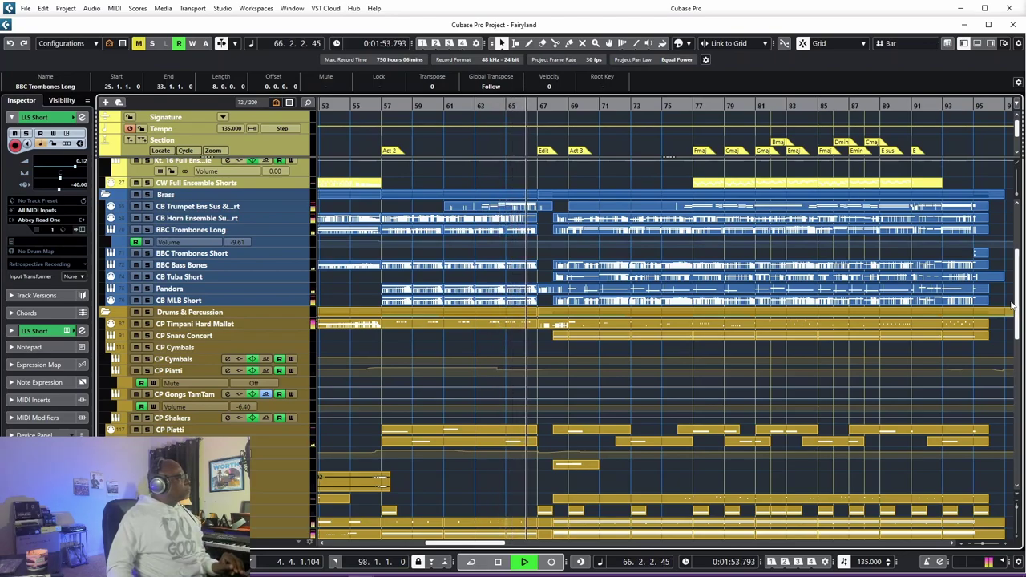
{"action": "key", "text": "space"}
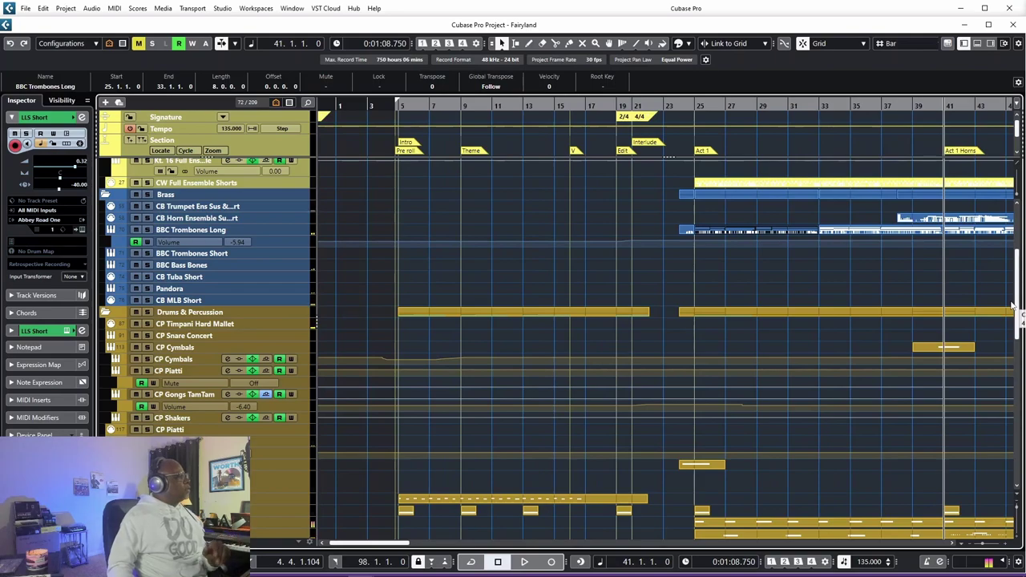
- Audition CP Timpani Hard Mallet in solo from bar 53, repeat with CP Gongs TamTam (R) added to the solo, and stop playback
{"action": "left_click_drag", "start_coordinate": [383, 544], "coordinate": [440, 544]}
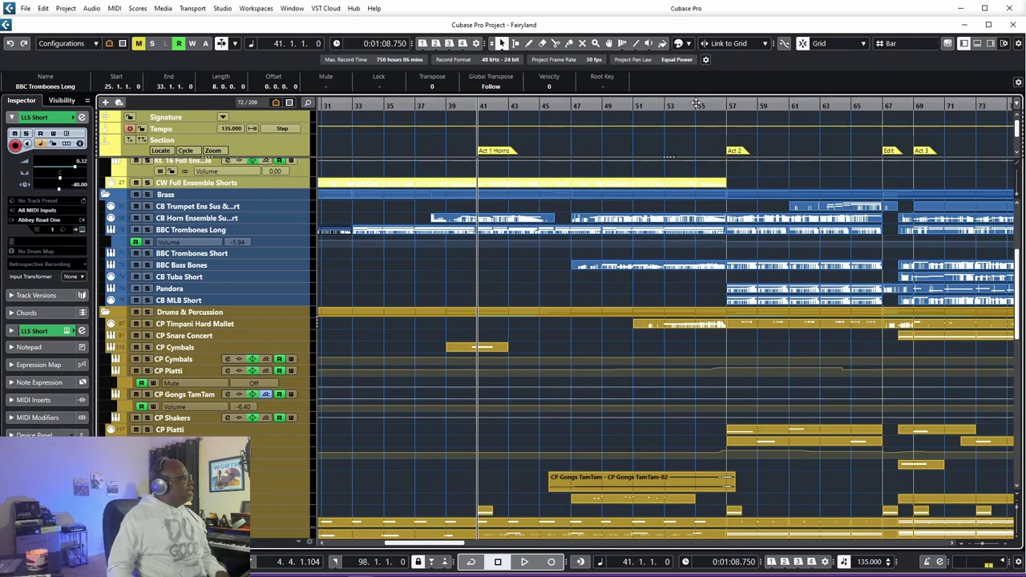
{"action": "left_click", "coordinate": [663, 106]}
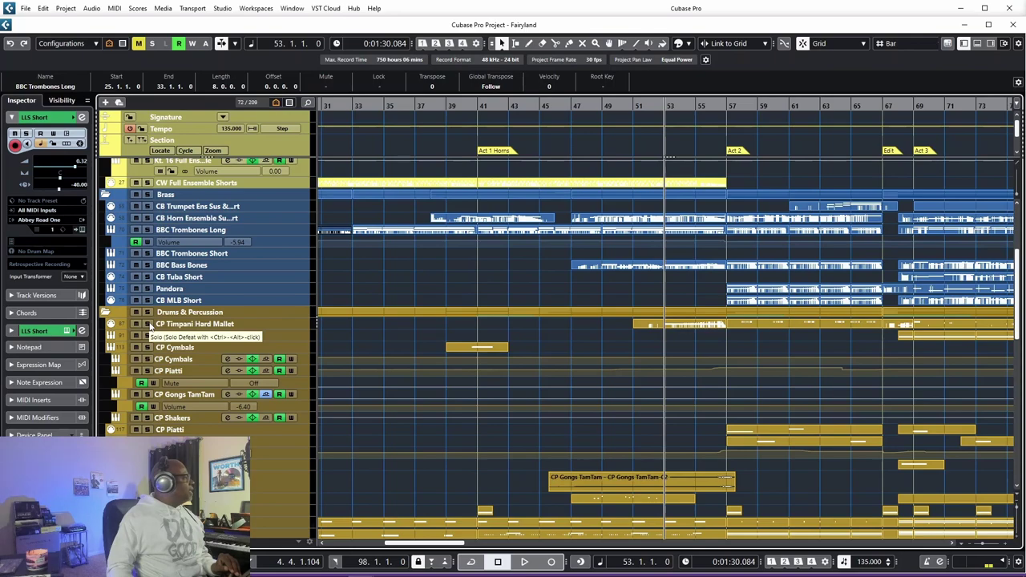
{"action": "left_click", "coordinate": [147, 324]}
{"action": "key", "text": "space"}
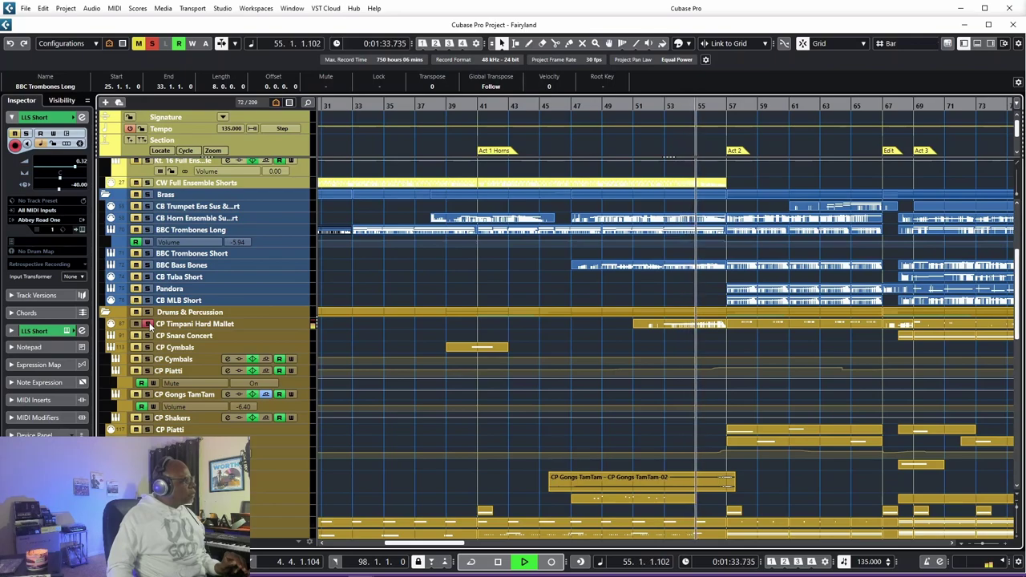
{"action": "key", "text": "space"}
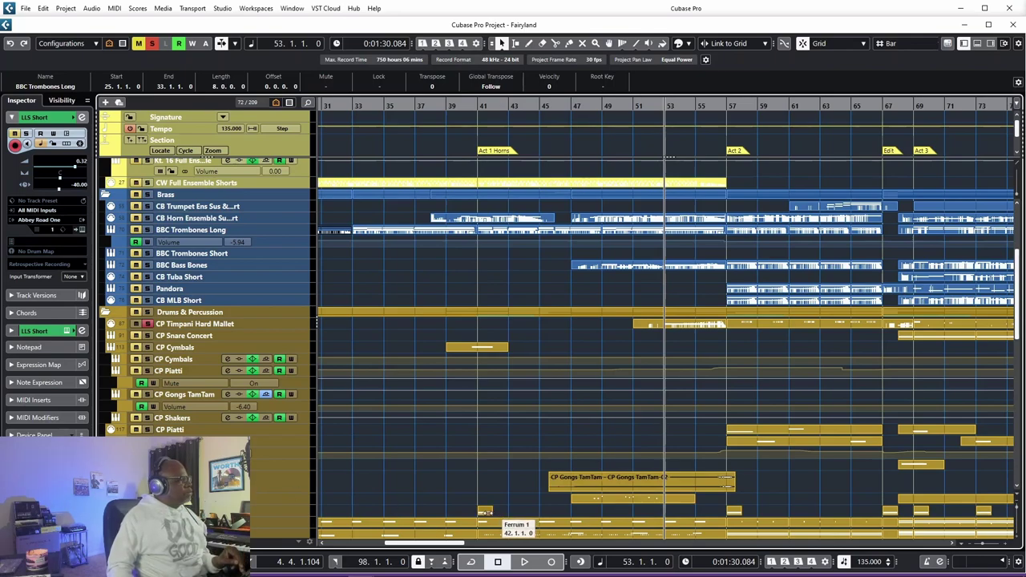
{"action": "key", "text": "space"}
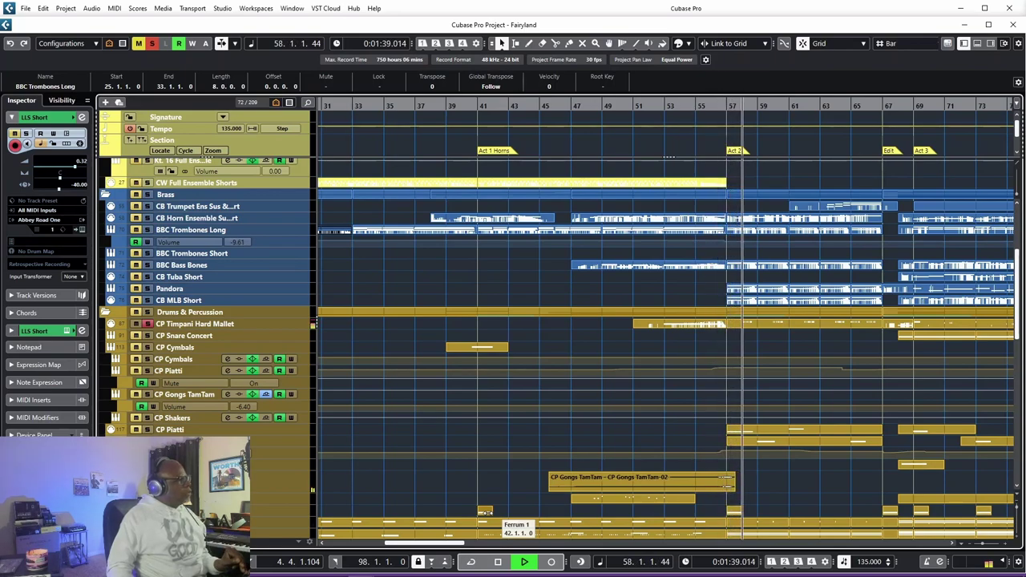
{"action": "key", "text": "space"}
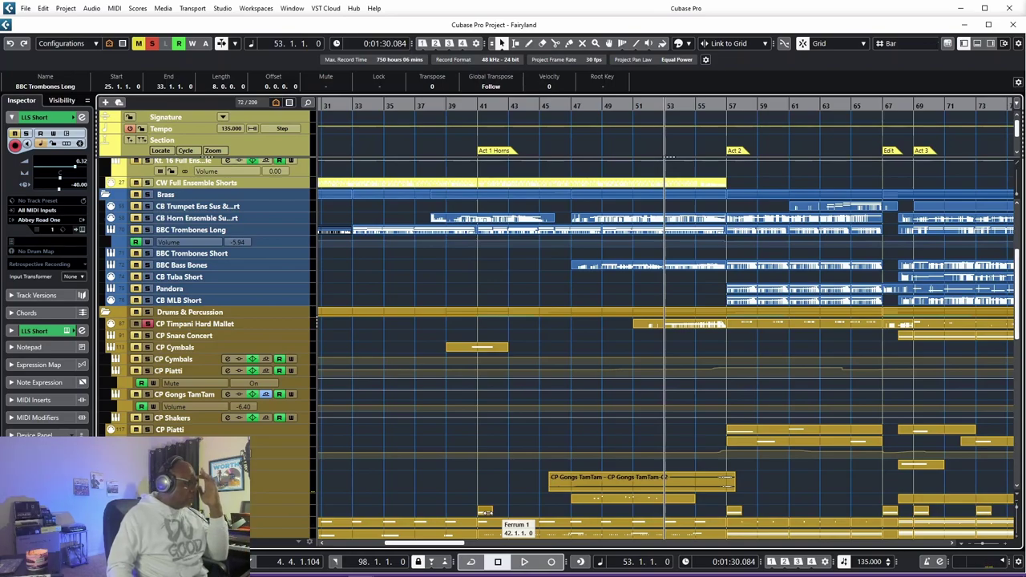
- Add Hi String Runs Up, Flute Picc Up and Ob Clar Bs Up to the solo, audition from bar 53, and clear the solo
{"action": "scroll", "coordinate": [488, 514], "scroll_direction": "down", "scroll_amount": 5}
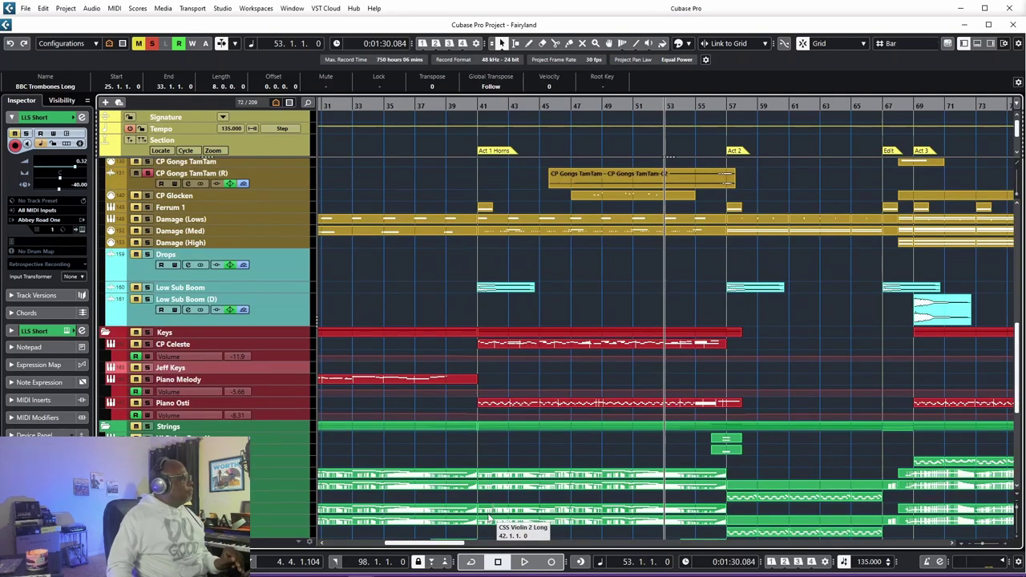
{"action": "left_click", "coordinate": [255, 438]}
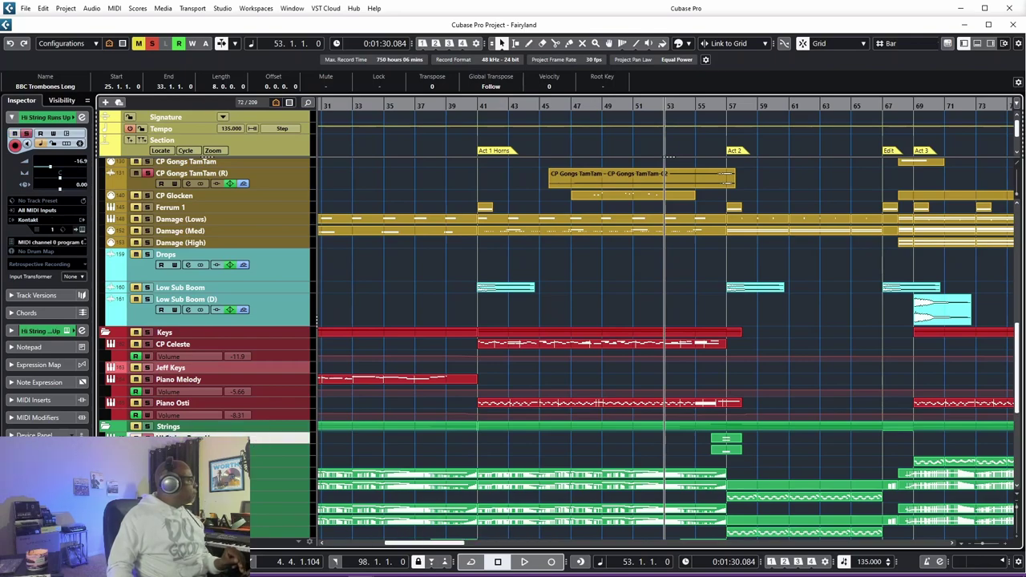
{"action": "scroll", "coordinate": [251, 439], "scroll_direction": "up", "scroll_amount": 10}
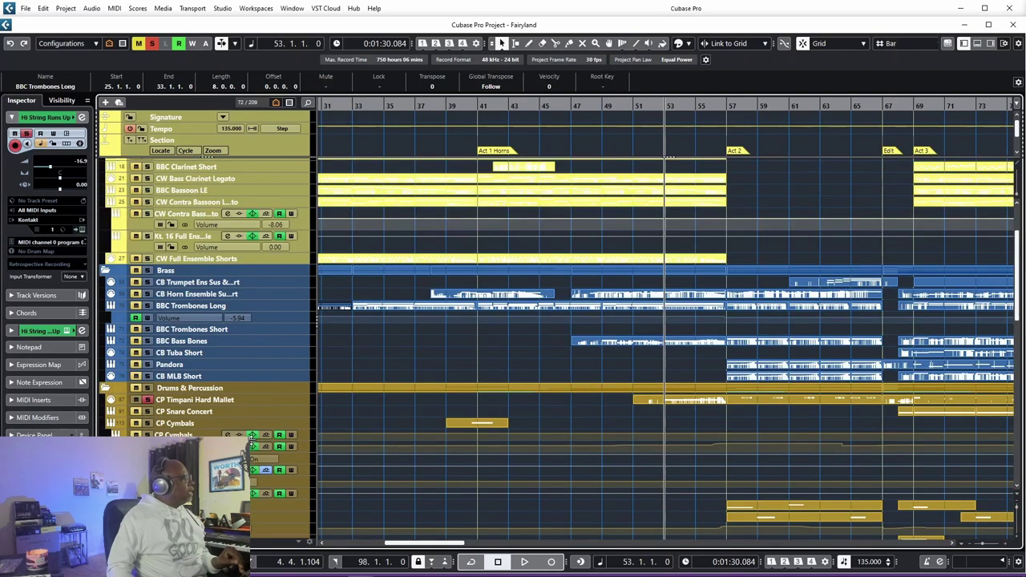
{"action": "scroll", "coordinate": [251, 440], "scroll_direction": "up", "scroll_amount": 4}
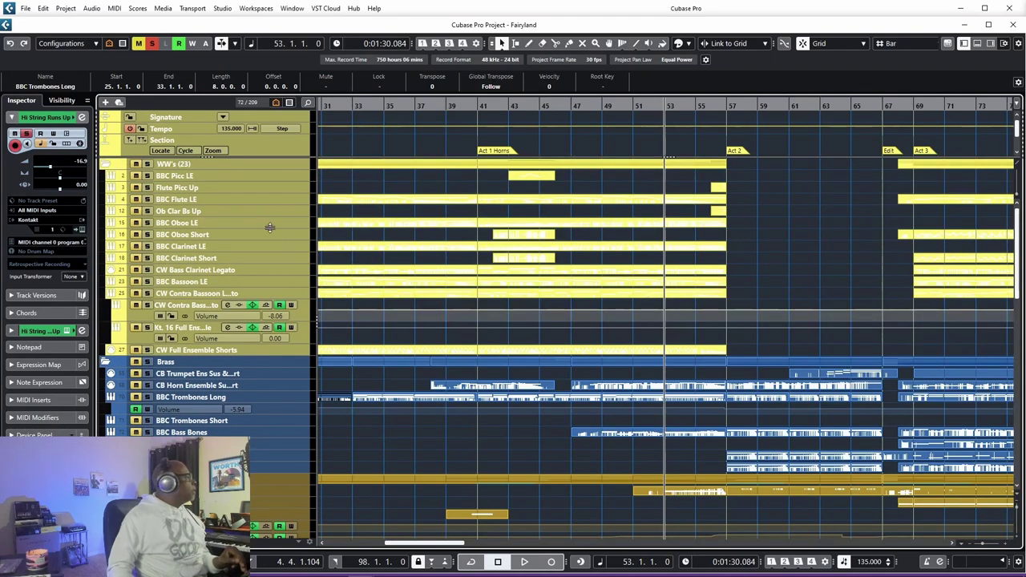
{"action": "left_click", "coordinate": [148, 187]}
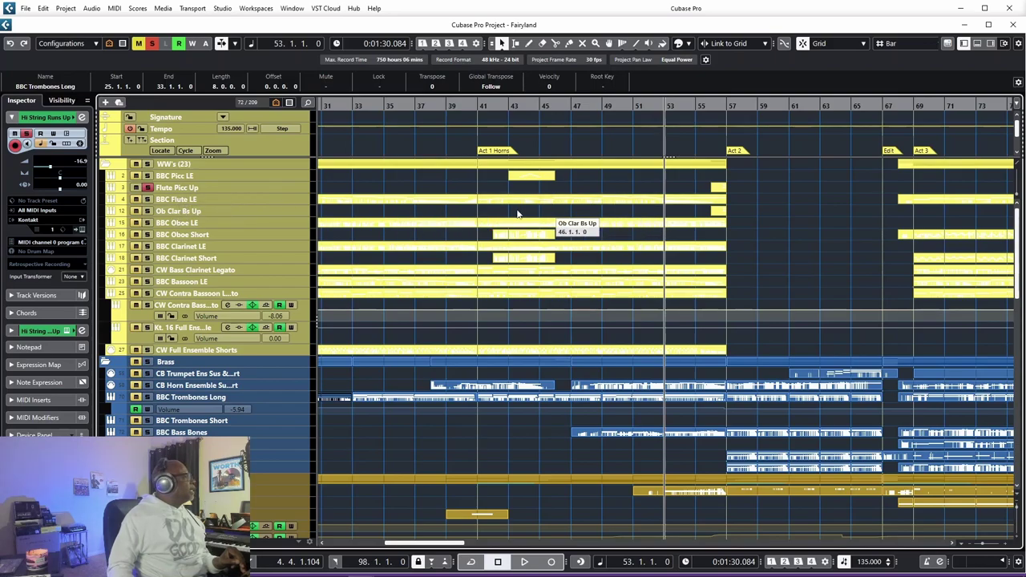
{"action": "left_click", "coordinate": [147, 211]}
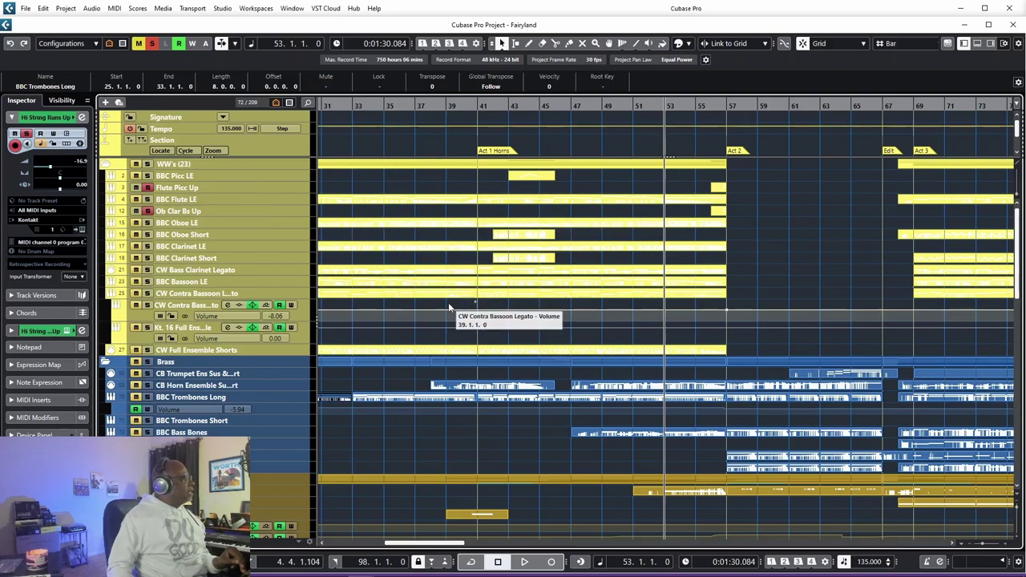
{"action": "key", "text": "space"}
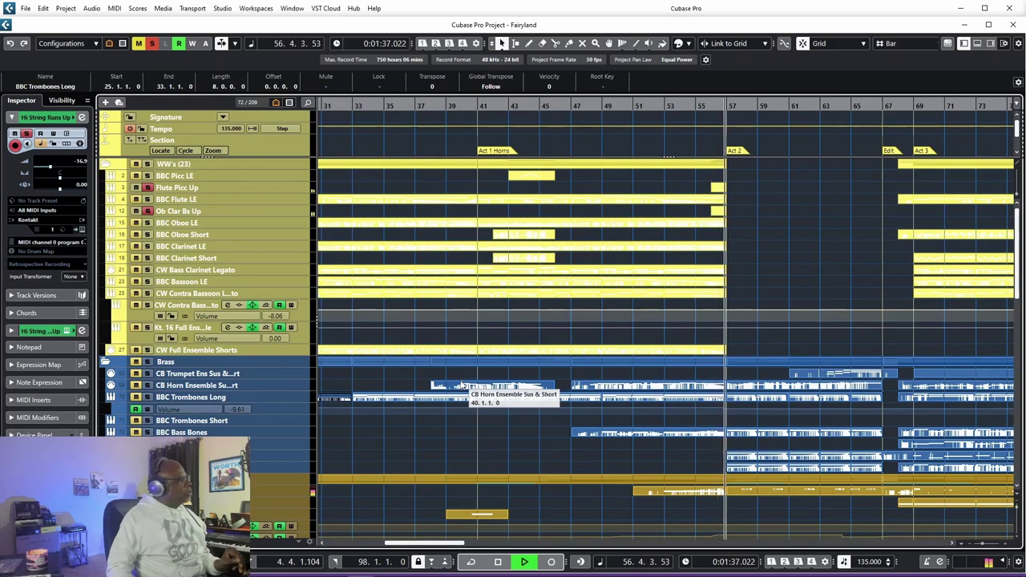
{"action": "key", "text": "space"}
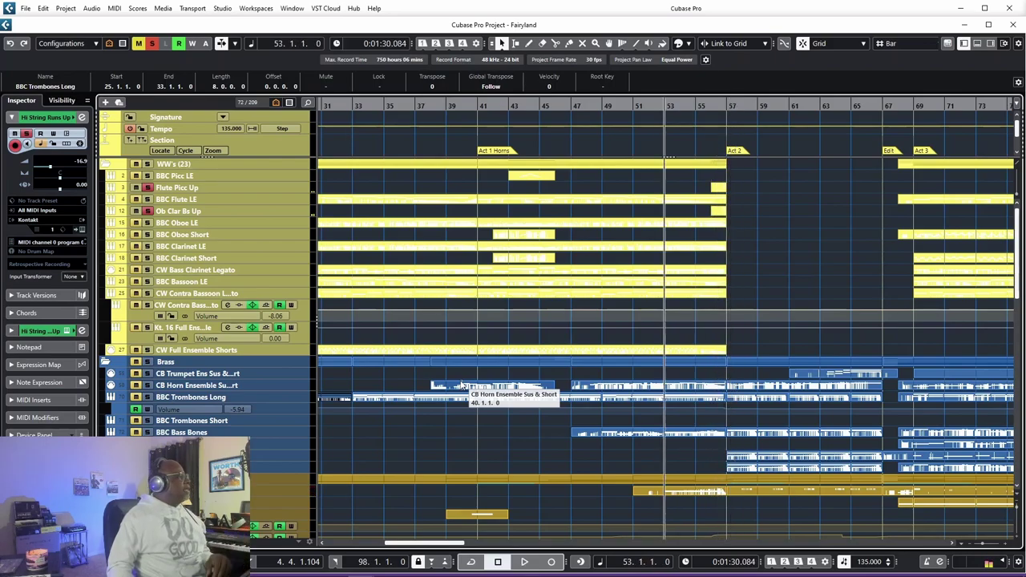
{"action": "left_click", "coordinate": [153, 44]}
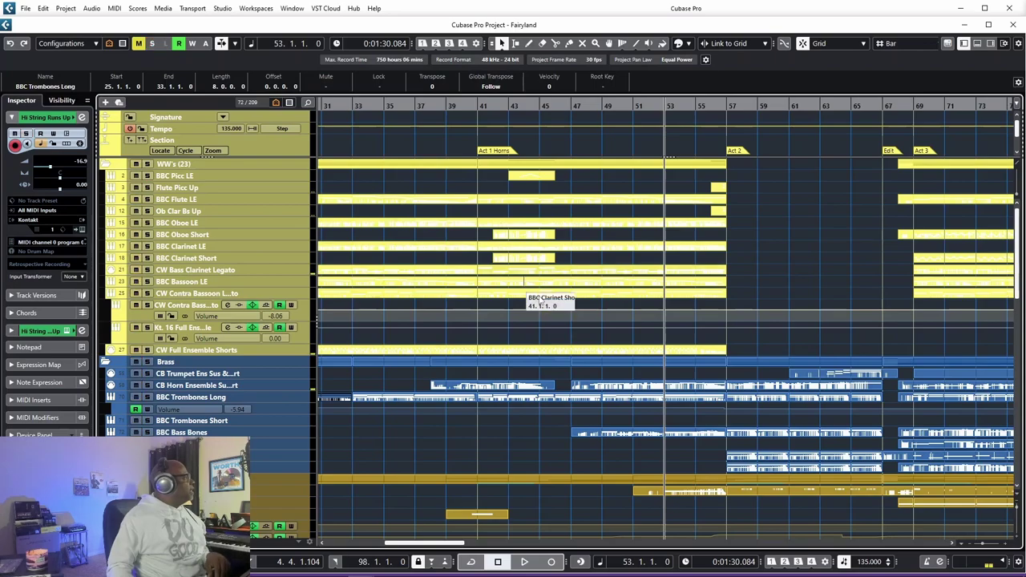
- Open the Kontakt instrument of the Hi String Runs Up track and show the full Colours Adaptive Runs settings
{"action": "scroll", "coordinate": [608, 326], "scroll_direction": "down", "scroll_amount": 15}
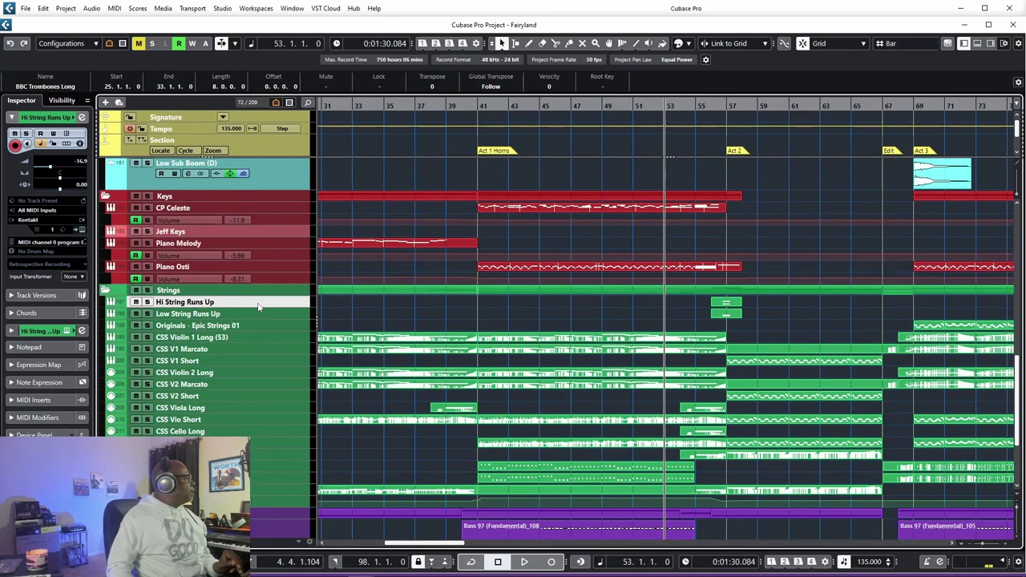
{"action": "left_click", "coordinate": [82, 229]}
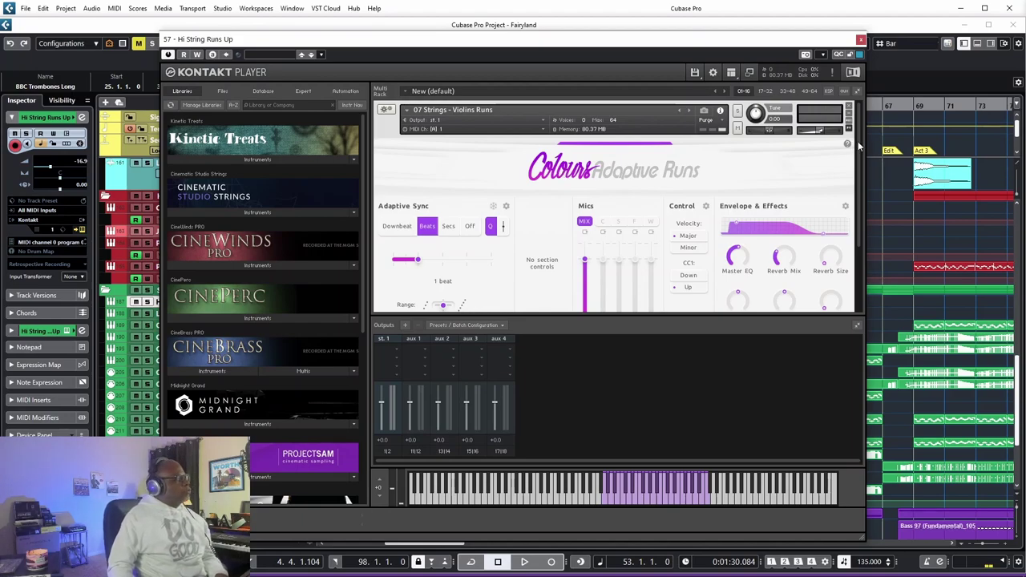
{"action": "left_click_drag", "start_coordinate": [701, 42], "coordinate": [800, 45]}
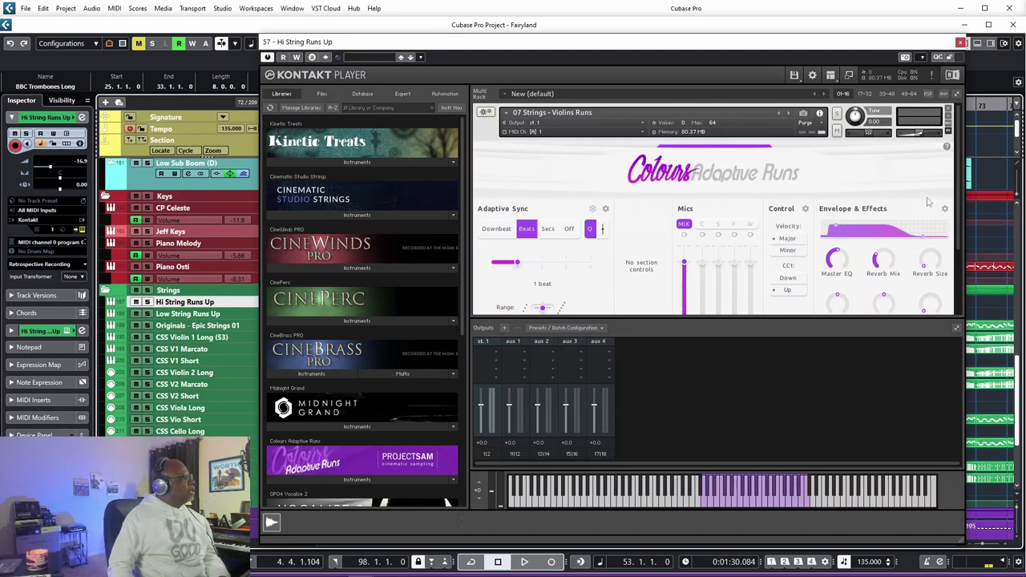
{"action": "scroll", "coordinate": [957, 149], "scroll_direction": "down", "scroll_amount": 2}
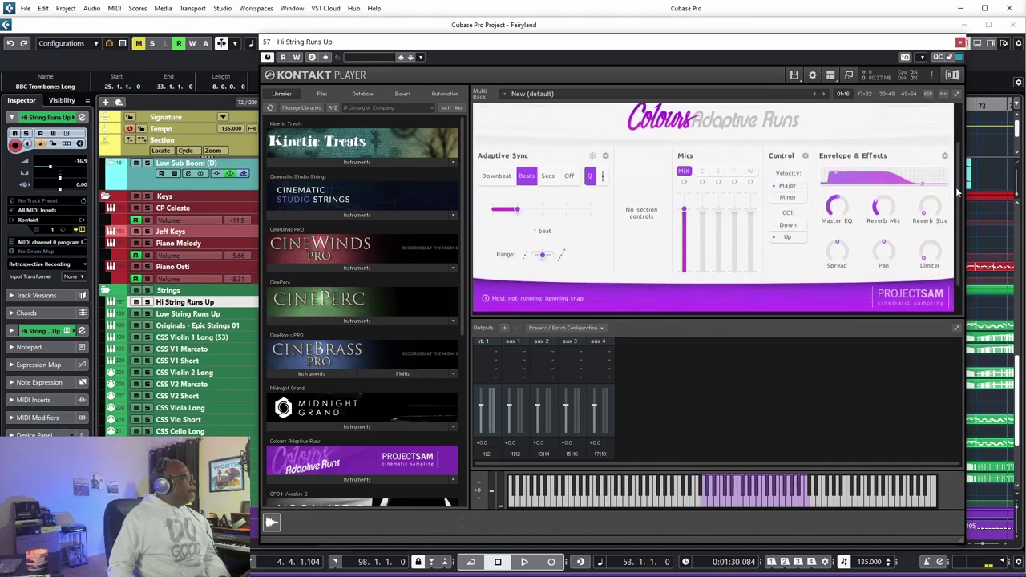
- Toggle the Adaptive Sync quantize option off and on again, and enable Minor runs alongside Major in the velocity control
{"action": "left_click", "coordinate": [590, 179]}
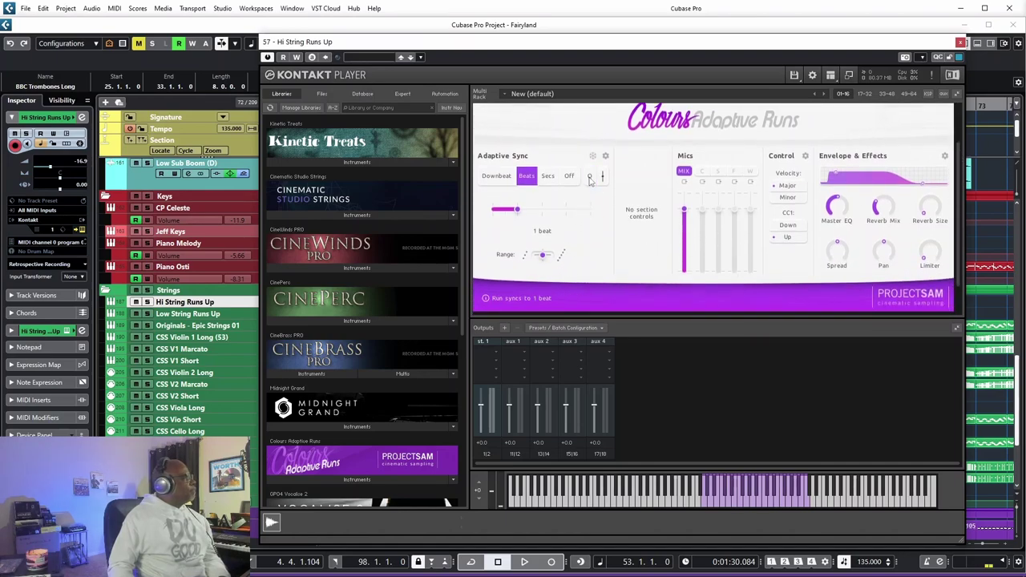
{"action": "left_click", "coordinate": [590, 178]}
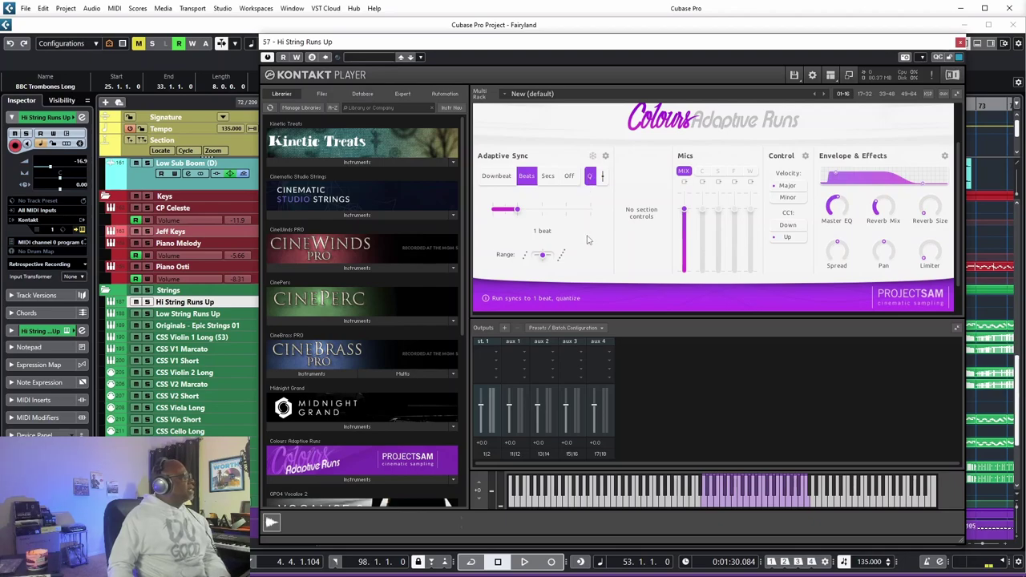
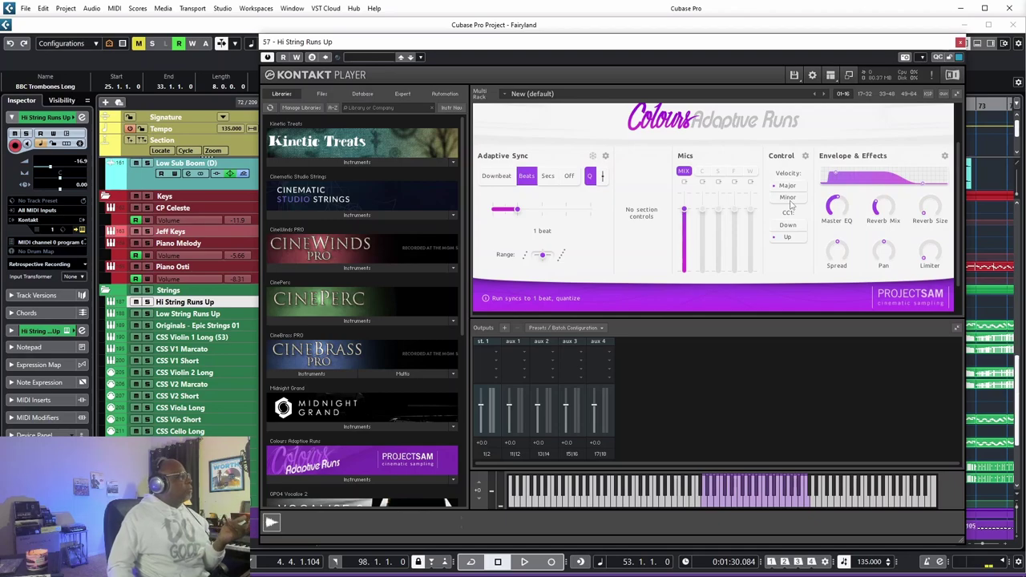
{"action": "left_click", "coordinate": [789, 202]}
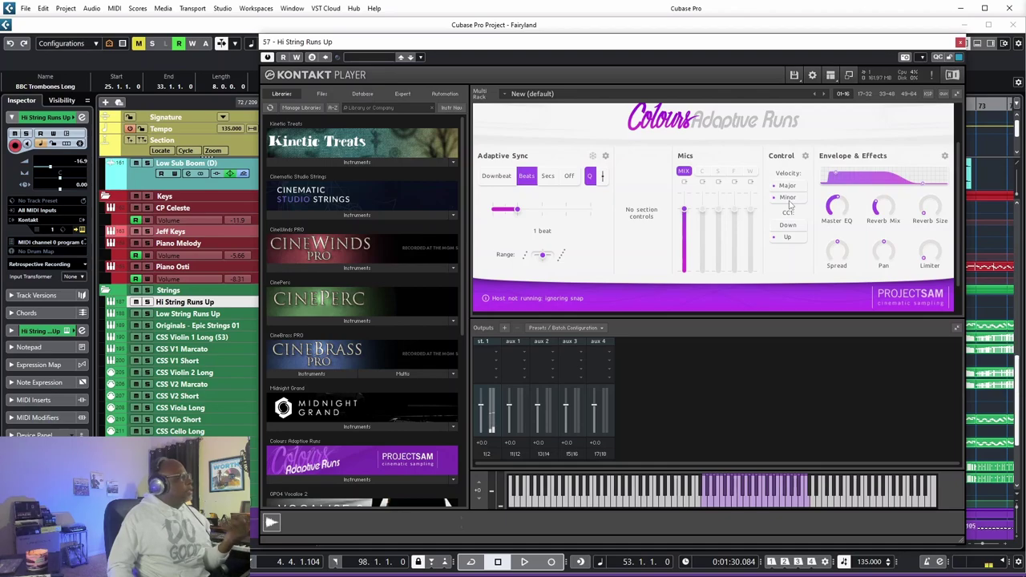
- Turn Minor runs off again in the velocity control and close the Hi String Runs Up instrument
{"action": "left_click", "coordinate": [774, 201]}
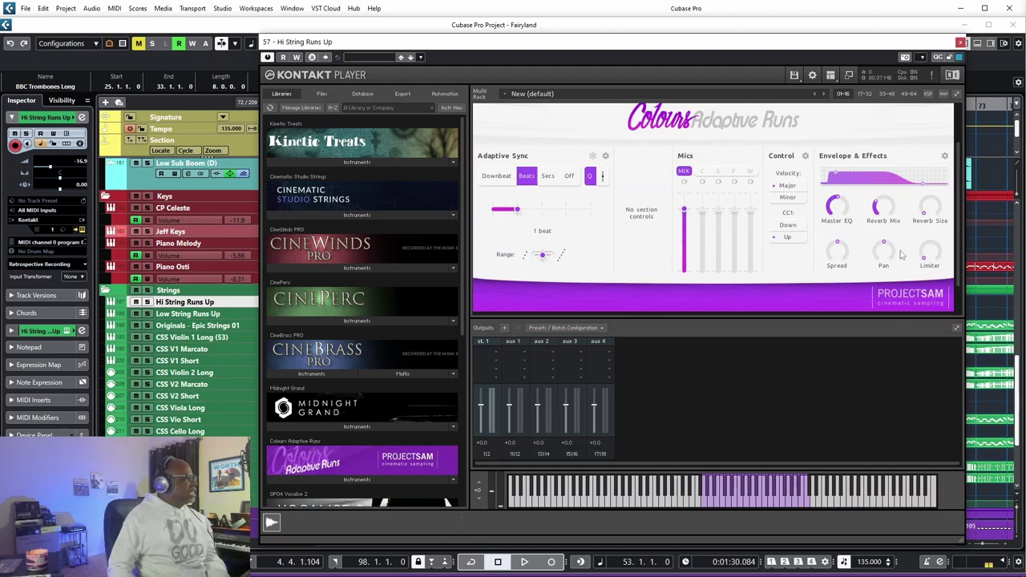
{"action": "left_click", "coordinate": [961, 42]}
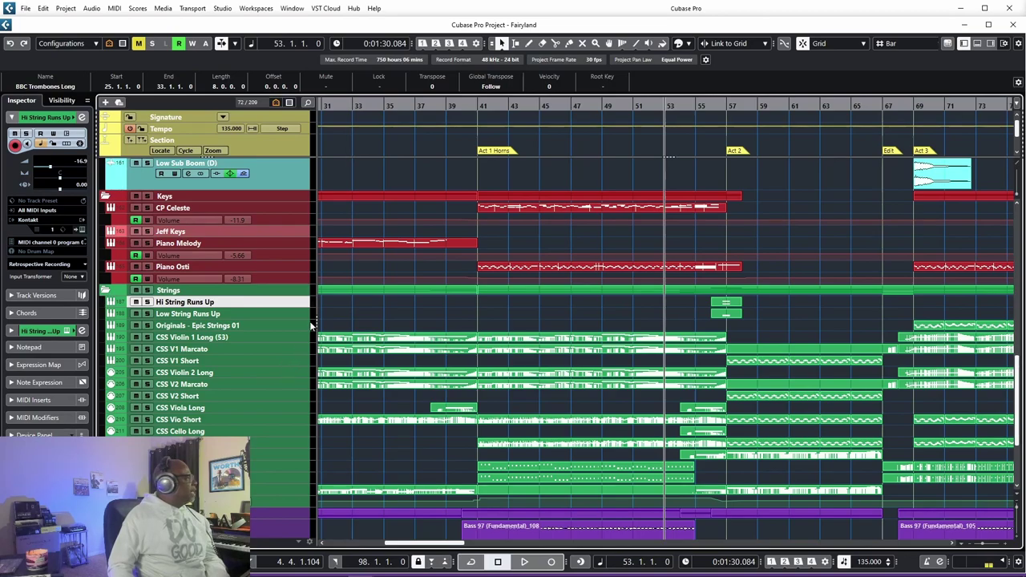
- Open the Kontakt instrument of the Flute Picc Up track, show its full Colours Adaptive Runs settings, and close it
{"action": "scroll", "coordinate": [309, 322], "scroll_direction": "up", "scroll_amount": 10}
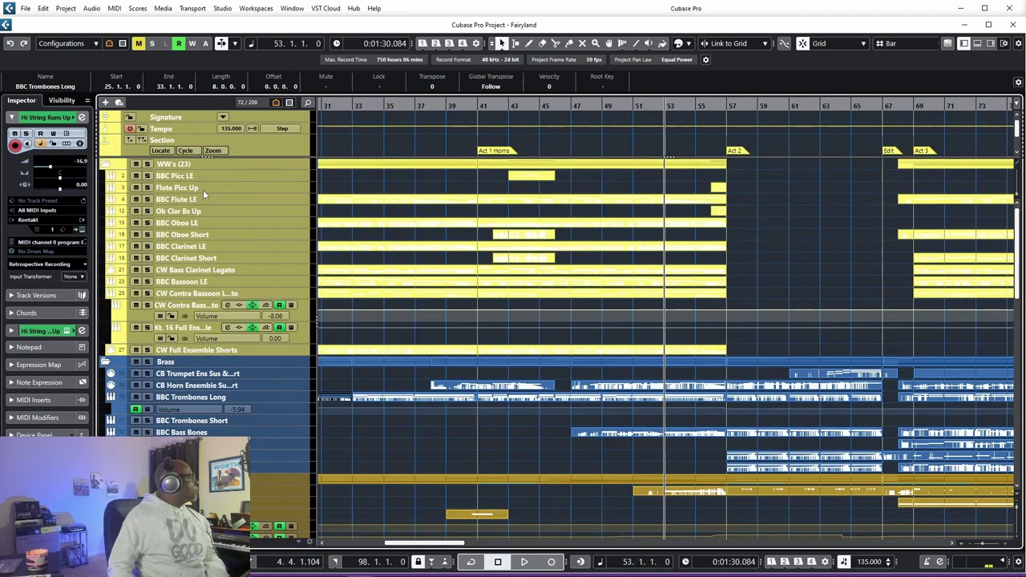
{"action": "left_click", "coordinate": [275, 186]}
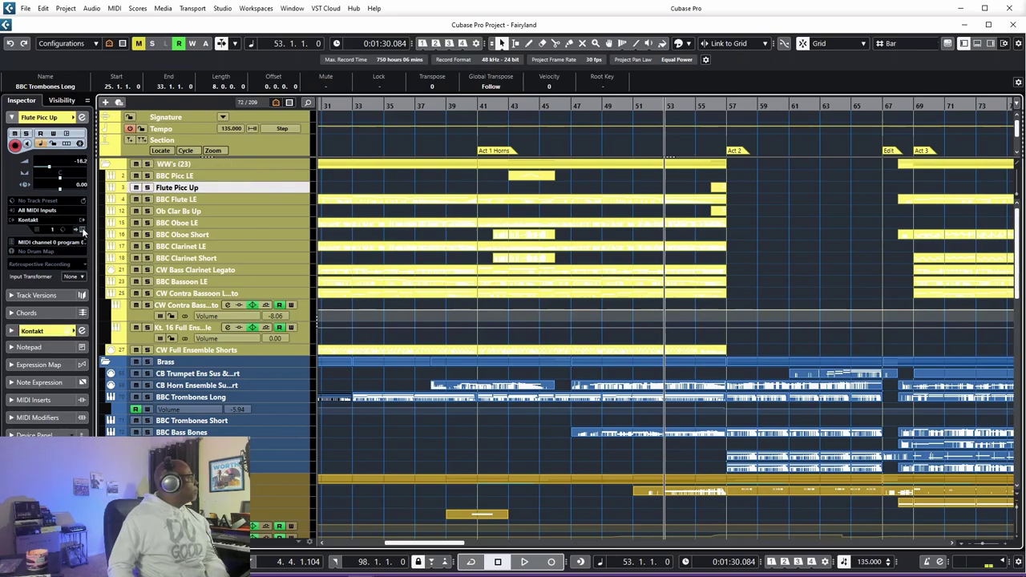
{"action": "left_click", "coordinate": [82, 229]}
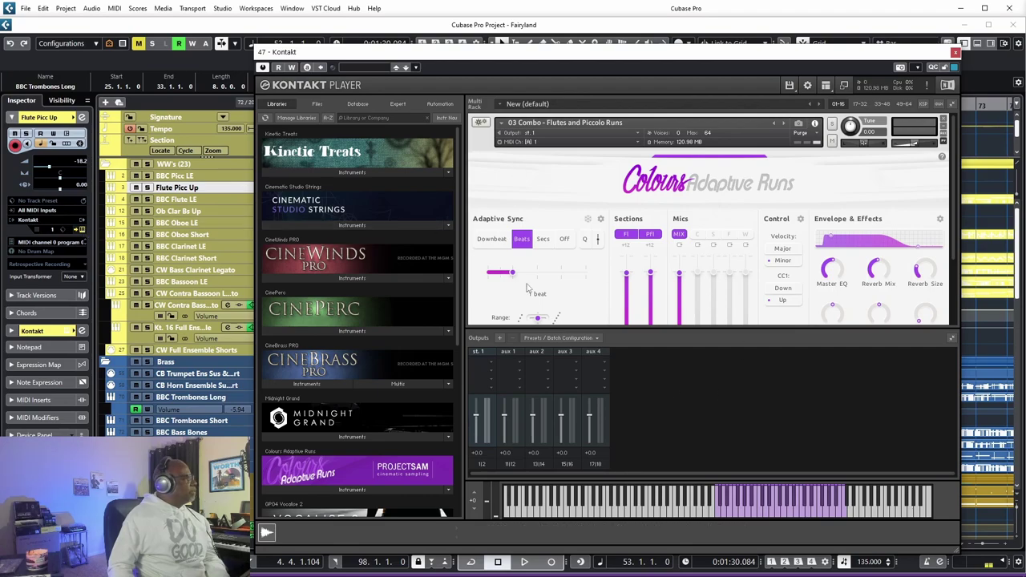
{"action": "left_click_drag", "start_coordinate": [953, 190], "coordinate": [955, 218]}
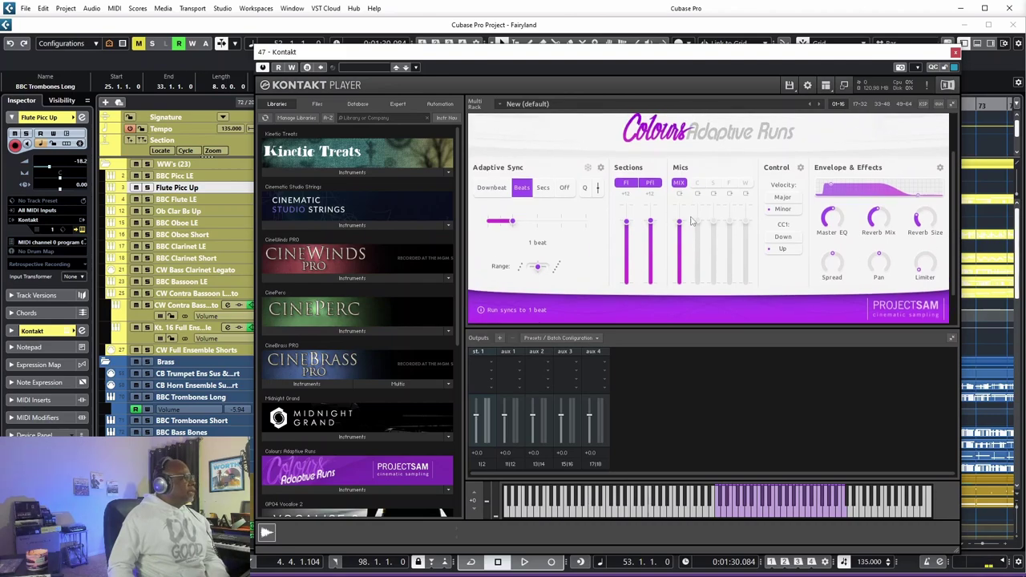
{"action": "left_click", "coordinate": [955, 52]}
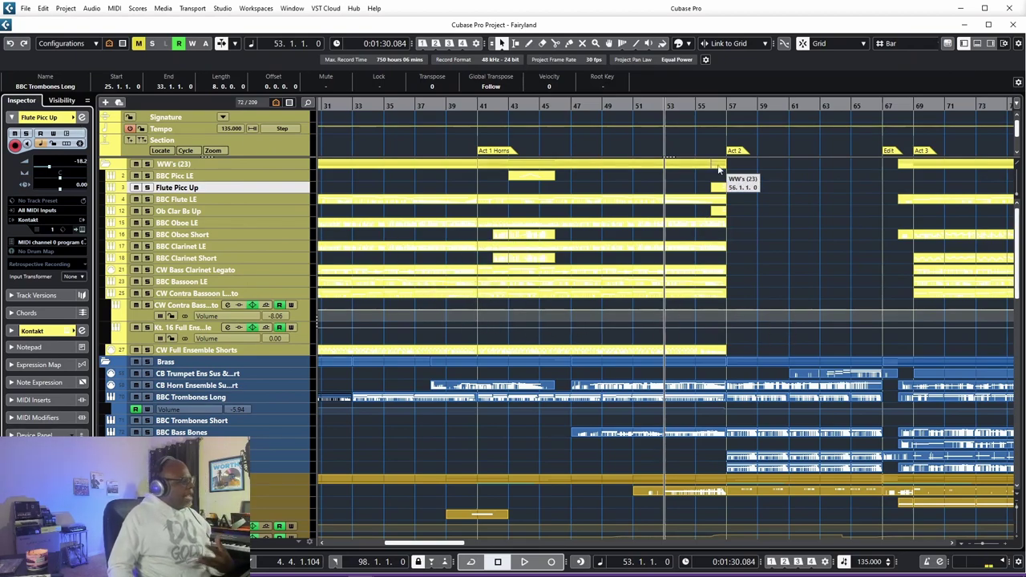
- Set the playback position to Act 2 at bar 57, solo the Brass folder and audition it, then stop playback
{"action": "left_click_drag", "start_coordinate": [454, 548], "coordinate": [479, 545]}
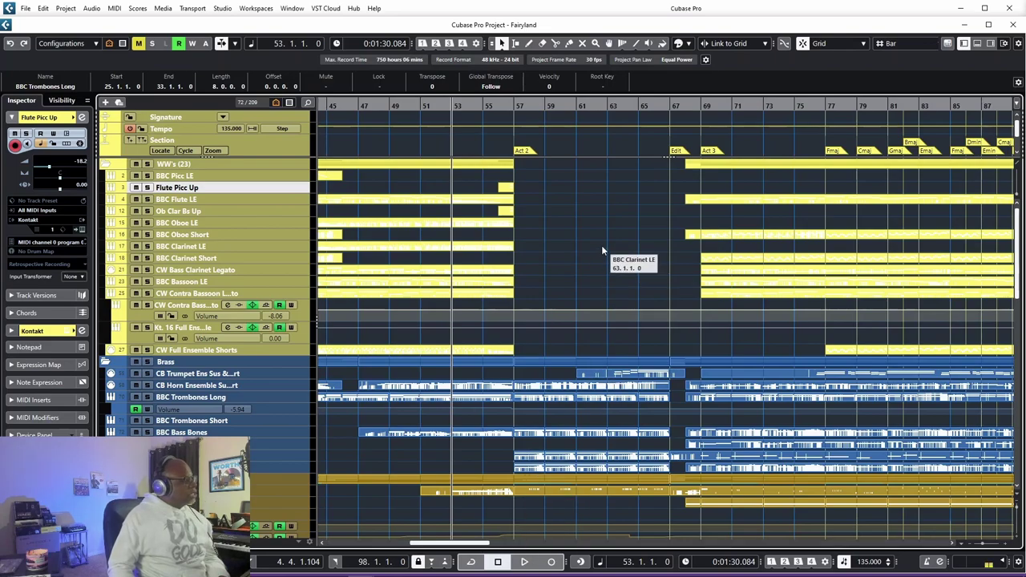
{"action": "left_click", "coordinate": [516, 148]}
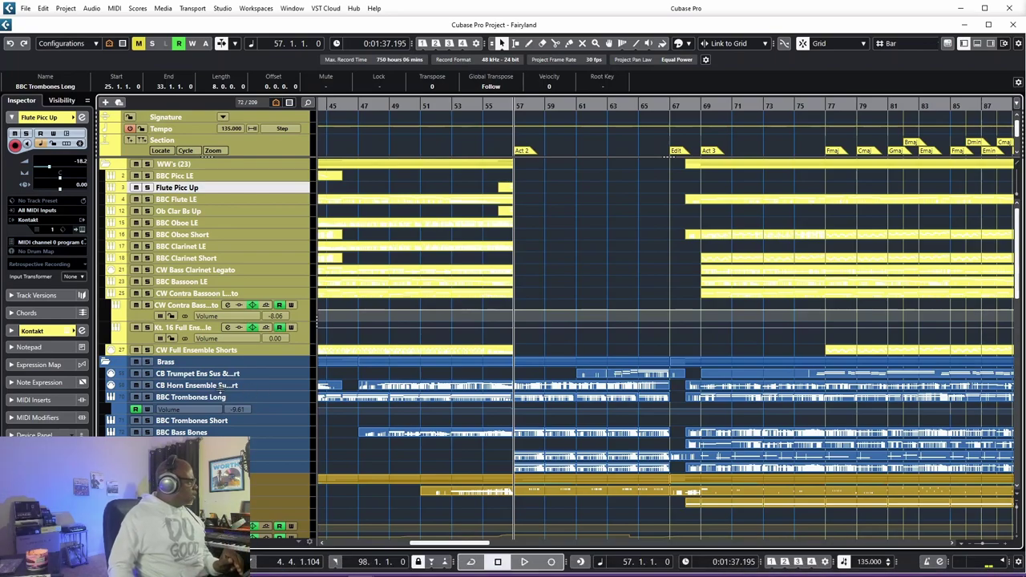
{"action": "left_click", "coordinate": [147, 362]}
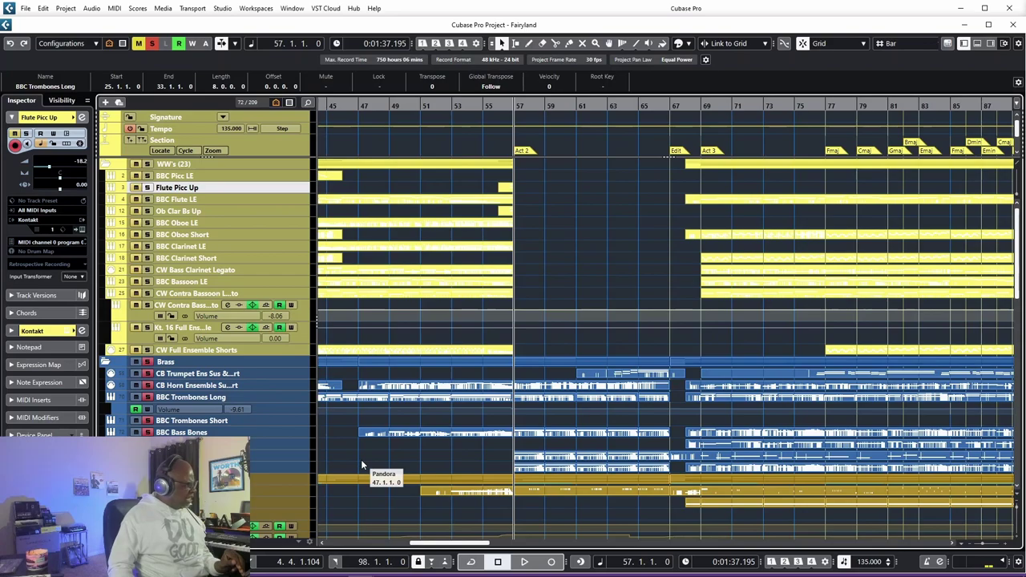
{"action": "key", "text": "space"}
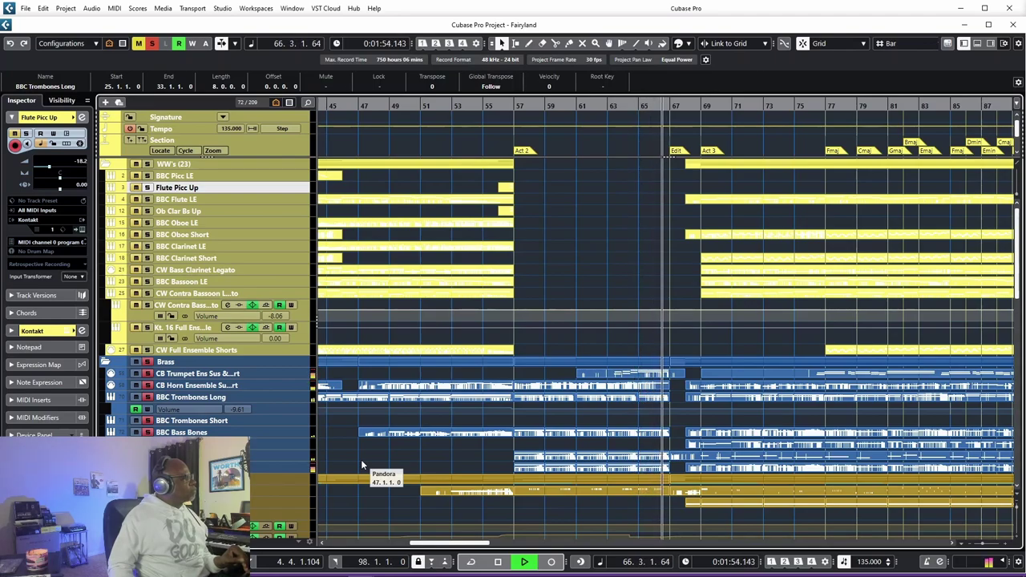
{"action": "key", "text": "space"}
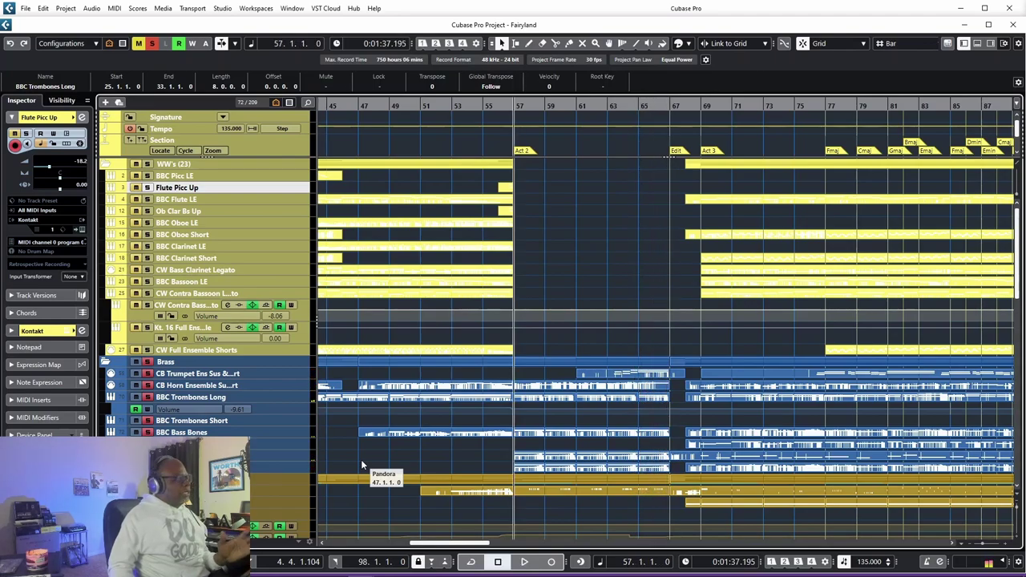
- Open the CB Trumpet Ens Sus & Short part starting at bar 61, inspect the three sustained notes at bar 65, and close the editor
{"action": "left_click", "coordinate": [274, 375]}
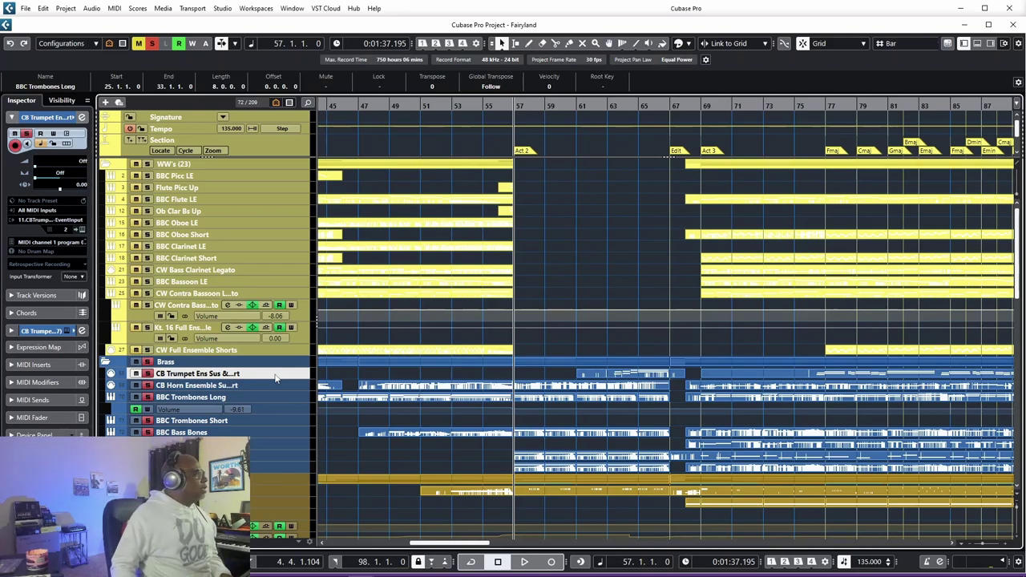
{"action": "double_click", "coordinate": [609, 376]}
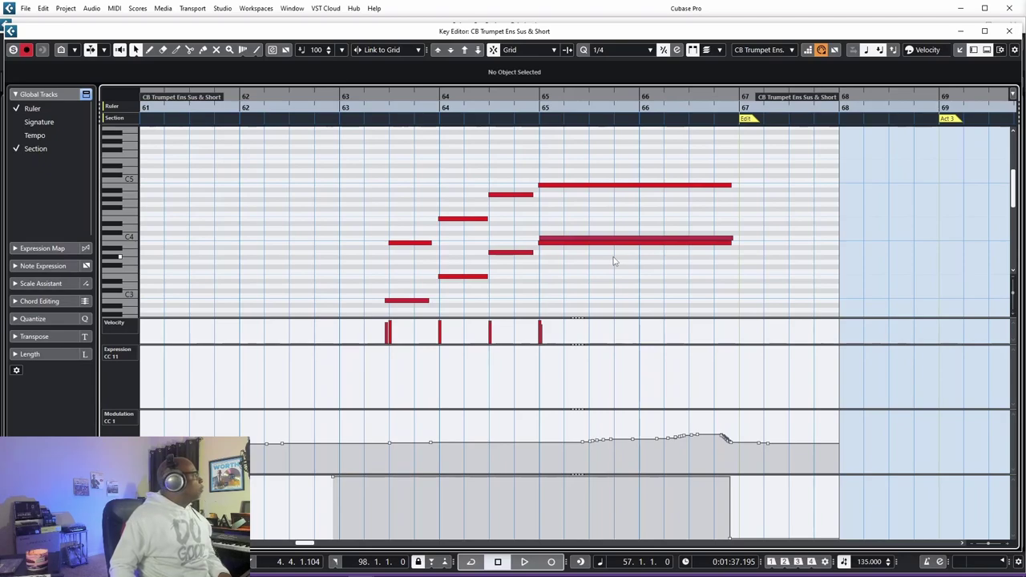
{"action": "left_click", "coordinate": [597, 243]}
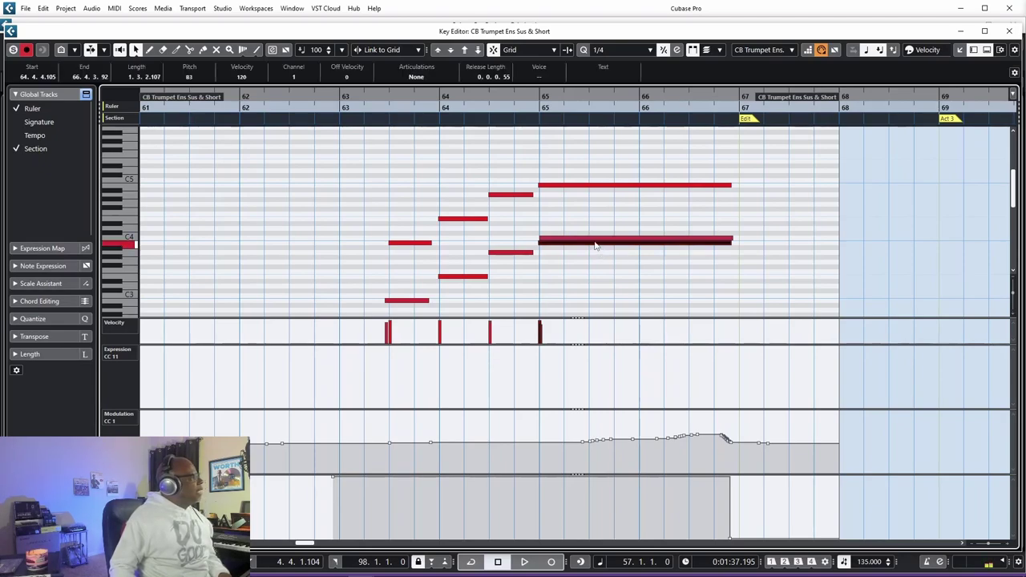
{"action": "left_click", "coordinate": [593, 240]}
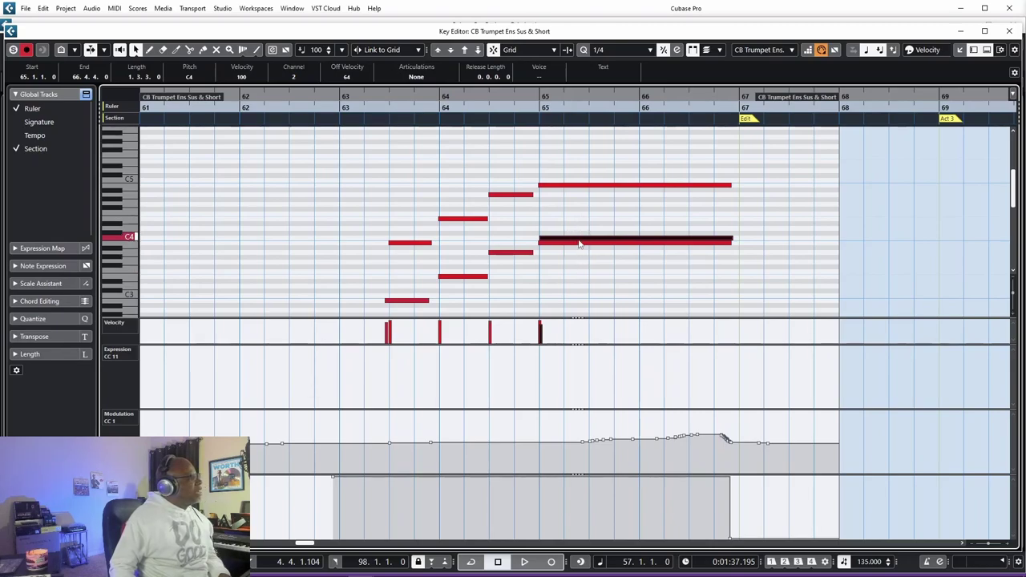
{"action": "left_click", "coordinate": [568, 186]}
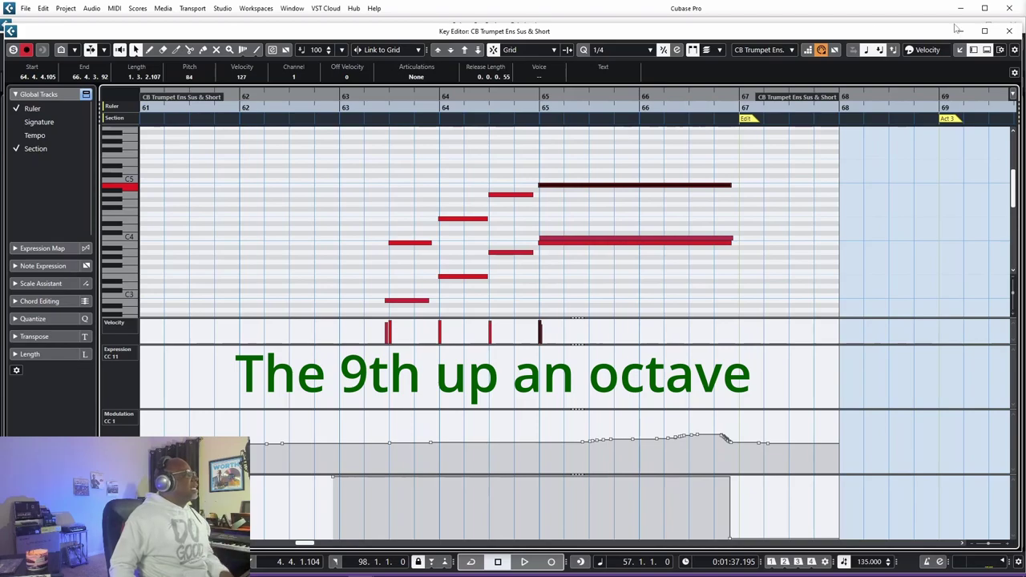
{"action": "left_click", "coordinate": [1009, 31]}
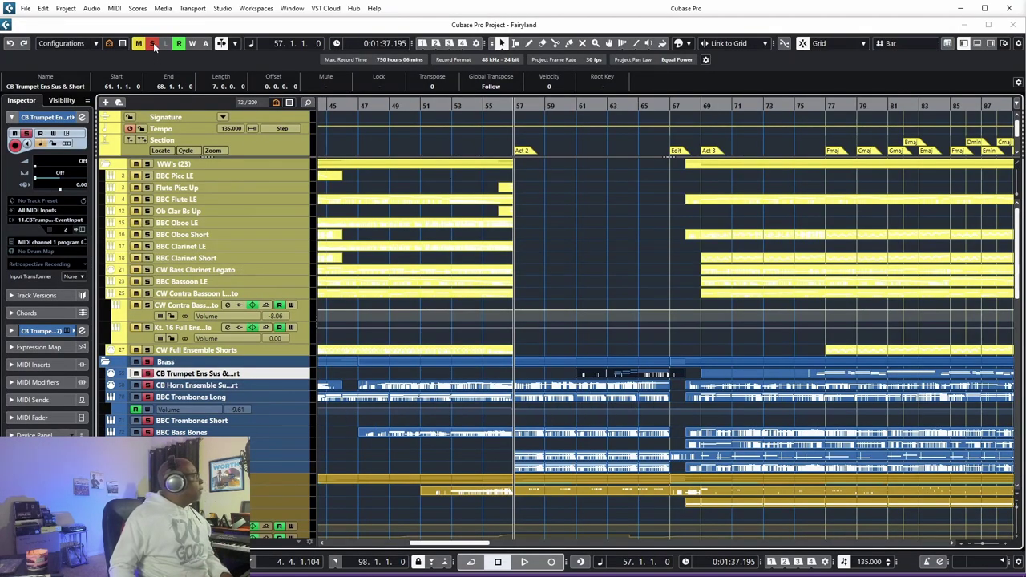
- Replace the brass solo with the Strings folder, audition it from bar 57, and stop playback
{"action": "scroll", "coordinate": [286, 353], "scroll_direction": "down", "scroll_amount": 6}
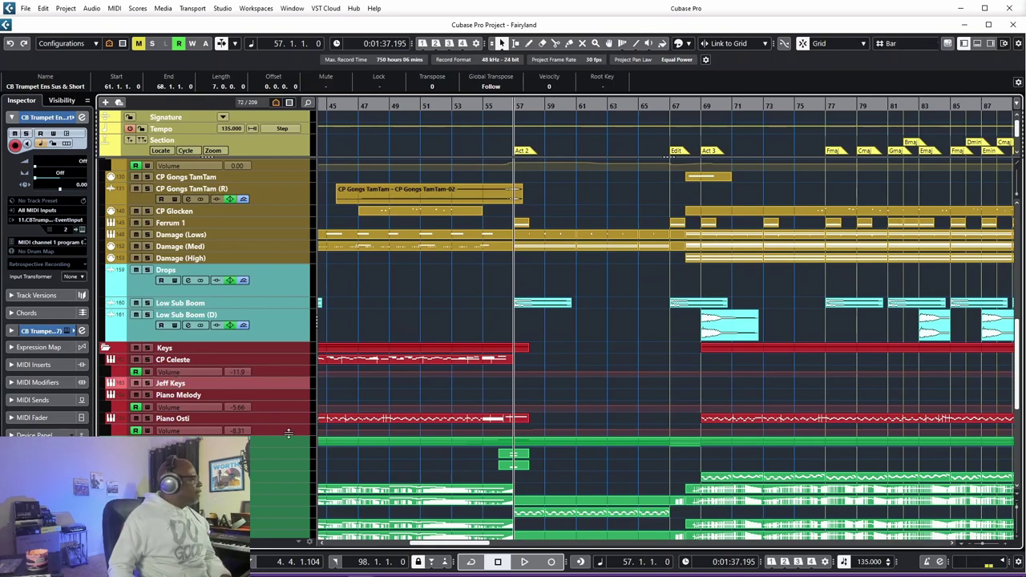
{"action": "left_click", "coordinate": [286, 382]}
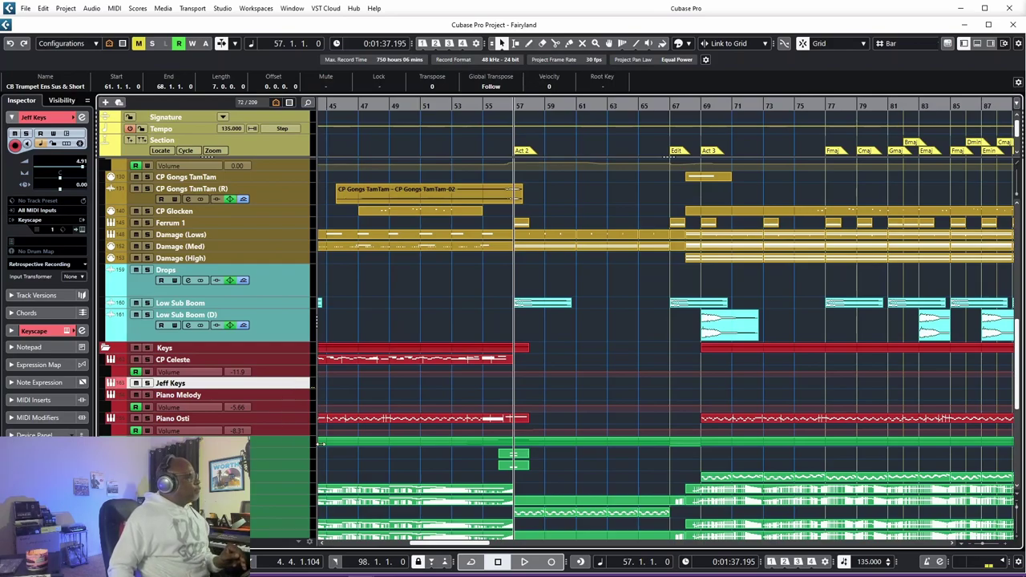
{"action": "scroll", "coordinate": [572, 415], "scroll_direction": "down", "scroll_amount": 5}
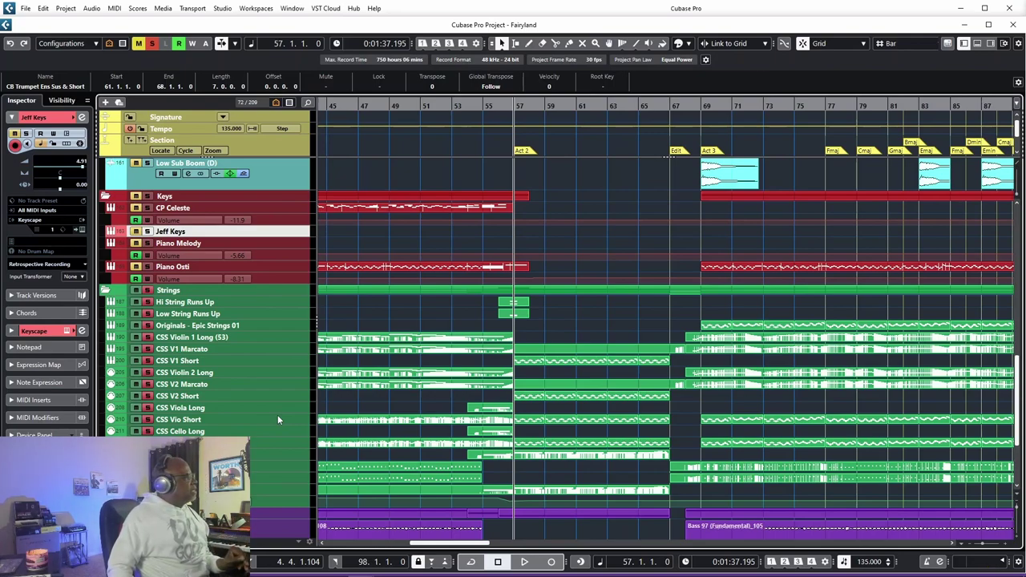
{"action": "key", "text": "space"}
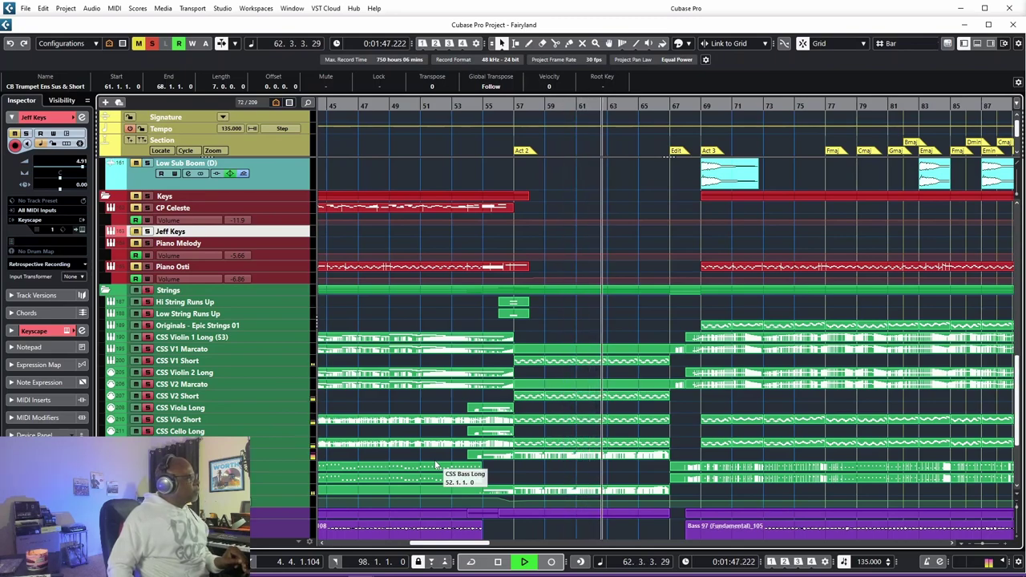
{"action": "key", "text": "space"}
- Solo Damage (High) alongside the strings and audition from bar 57, then replace it with Damage (Med) and audition again
{"action": "scroll", "coordinate": [445, 461], "scroll_direction": "up", "scroll_amount": 5}
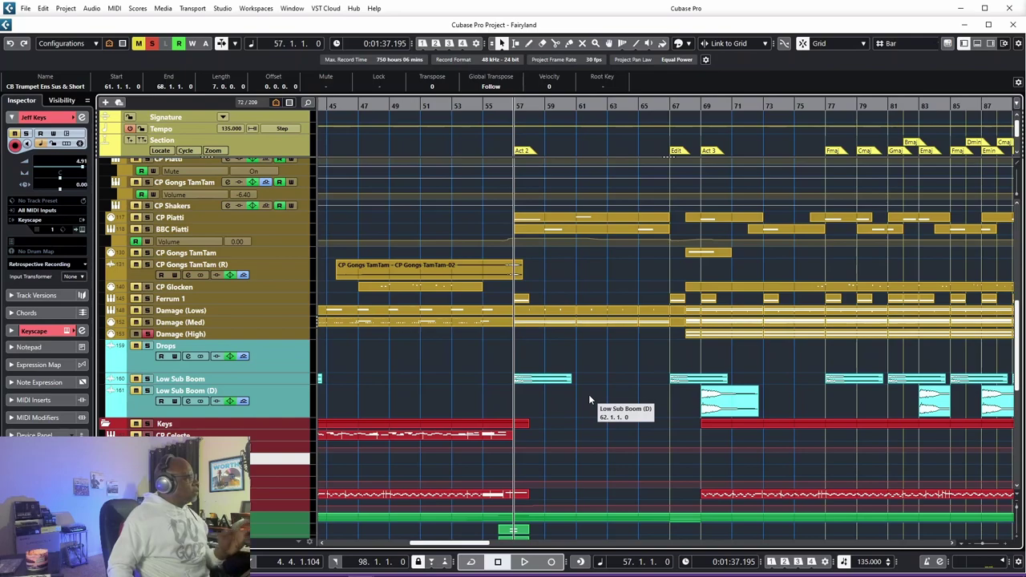
{"action": "key", "text": "space"}
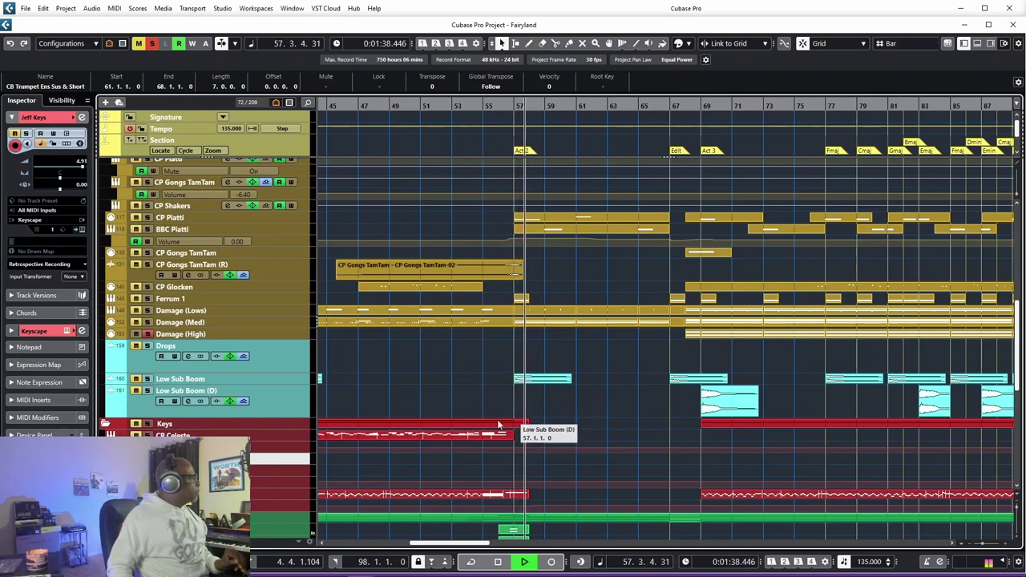
{"action": "key", "text": "space"}
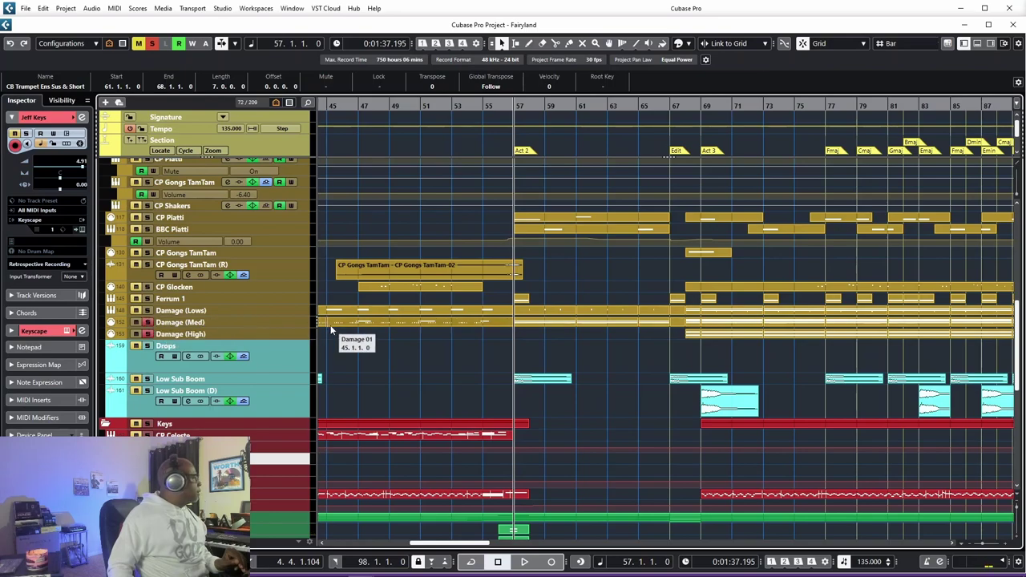
{"action": "key", "text": "space"}
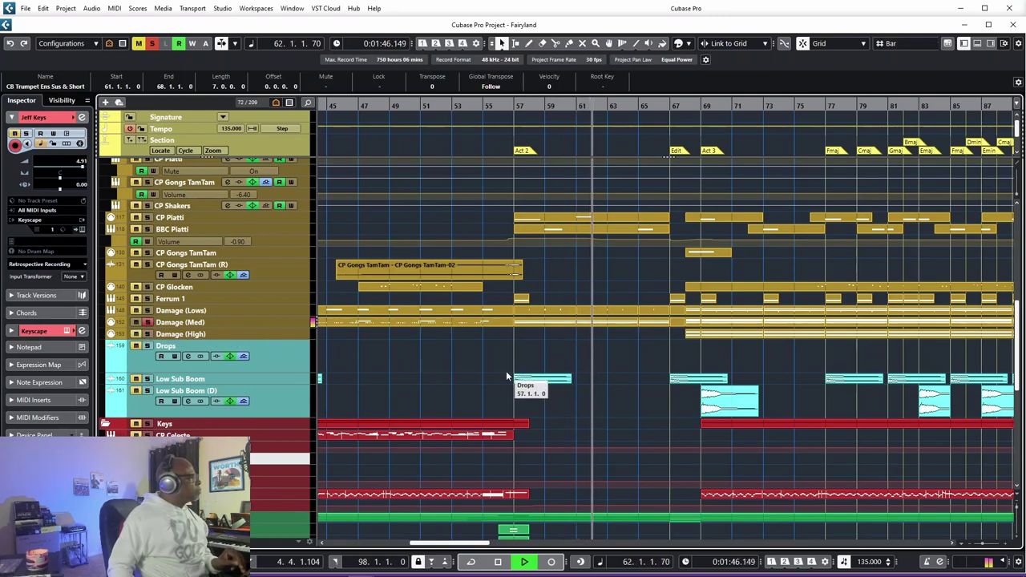
{"action": "key", "text": "space"}
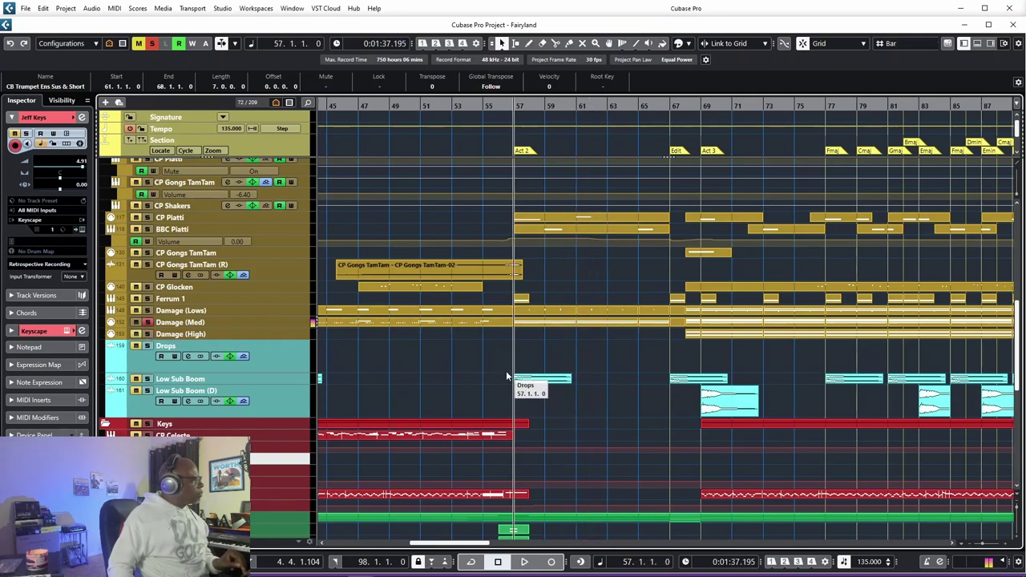
- Add the Brass folder to the solo, audition the combination from bar 57, and stop playback
{"action": "scroll", "coordinate": [485, 401], "scroll_direction": "up", "scroll_amount": 5}
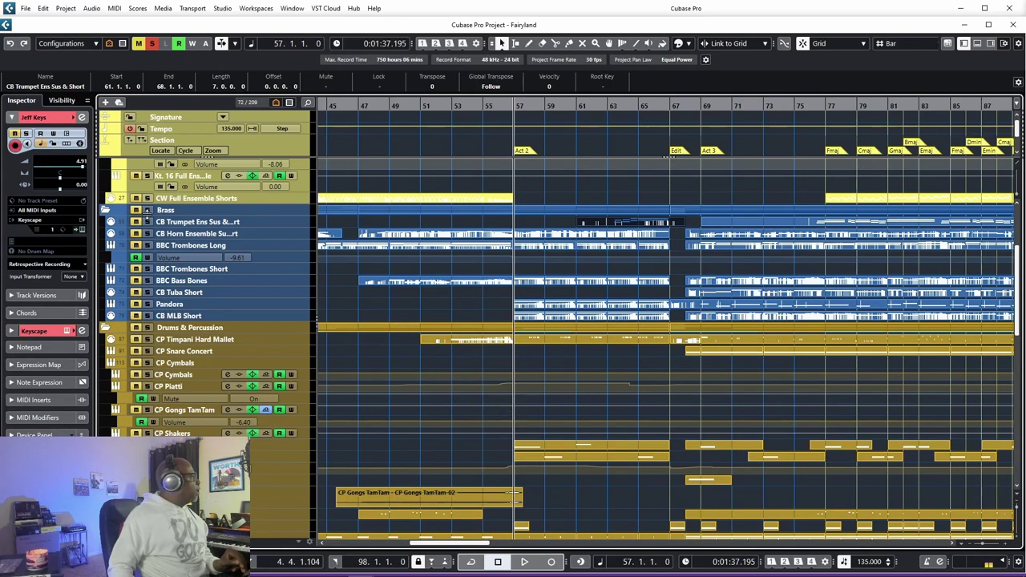
{"action": "key", "text": "space"}
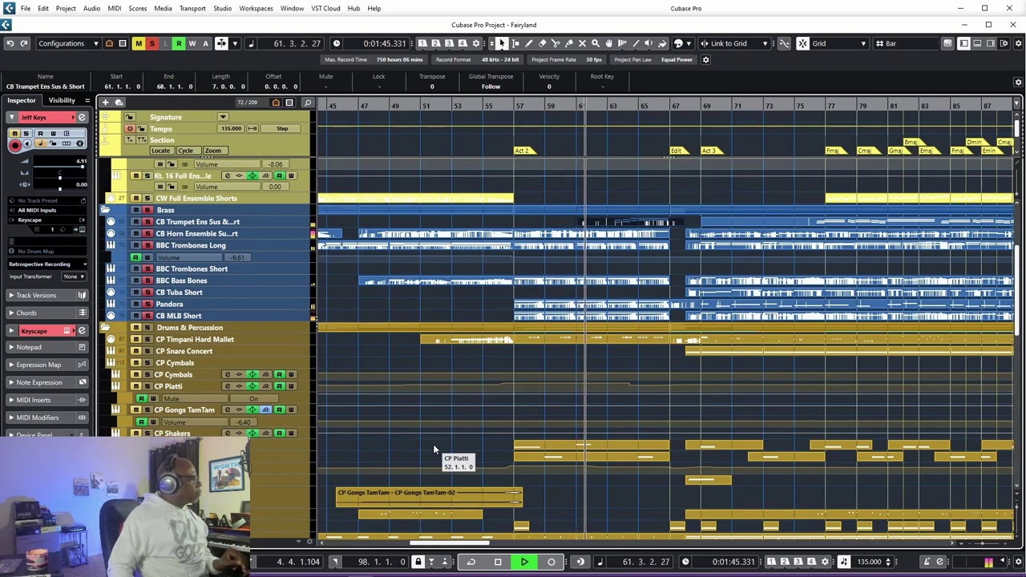
{"action": "key", "text": "space"}
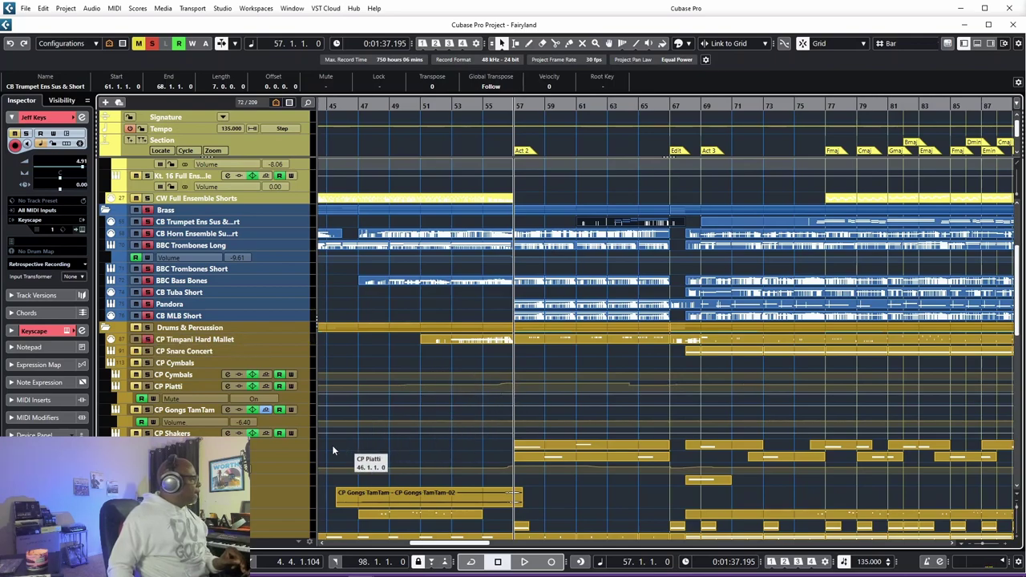
- Add CP Timpani Hard Mallet and the Piatti tracks to the solo, audition from bar 57, and stop playback
{"action": "left_click", "coordinate": [148, 444]}
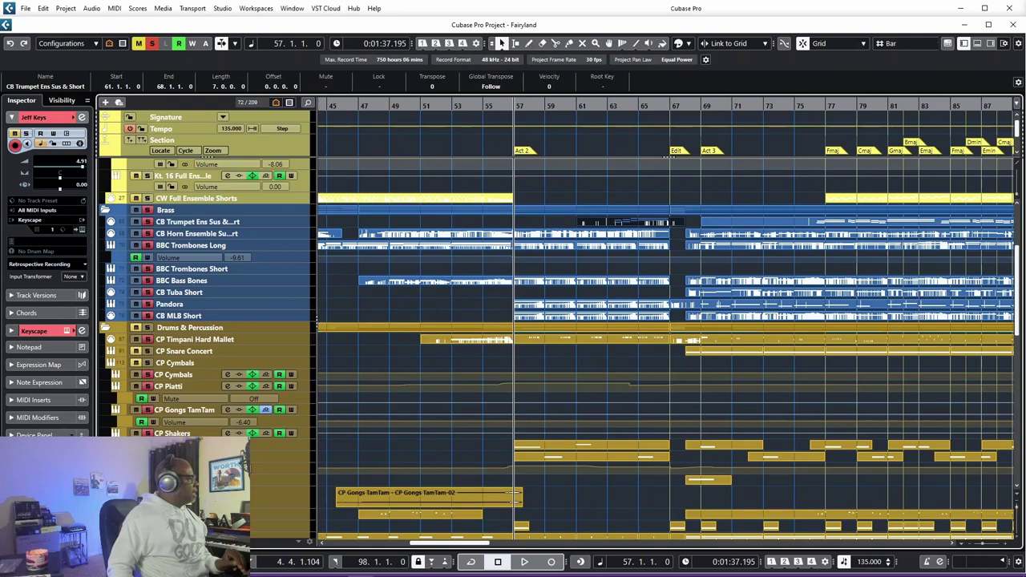
{"action": "key", "text": "space"}
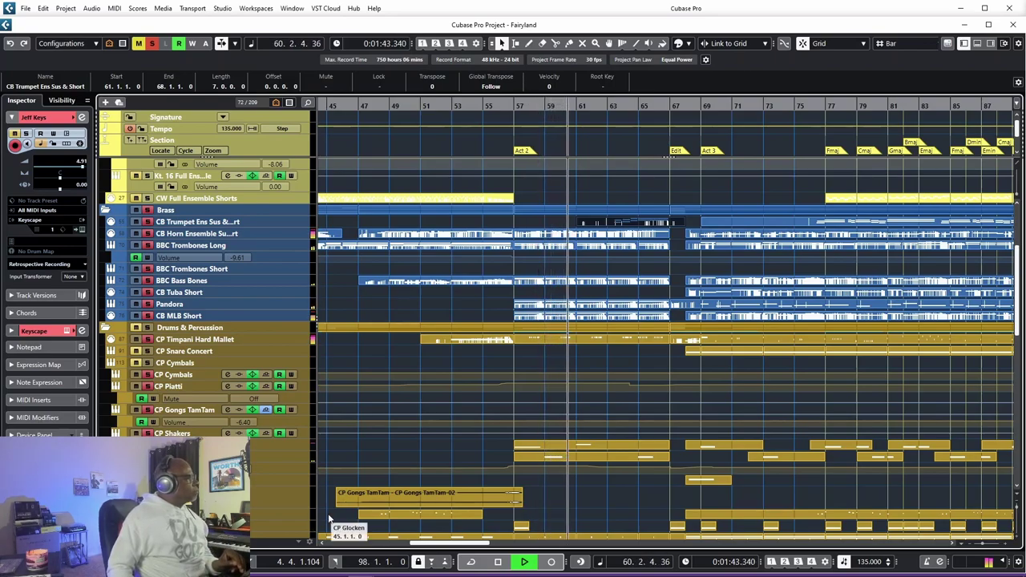
{"action": "scroll", "coordinate": [337, 517], "scroll_direction": "down", "scroll_amount": 5}
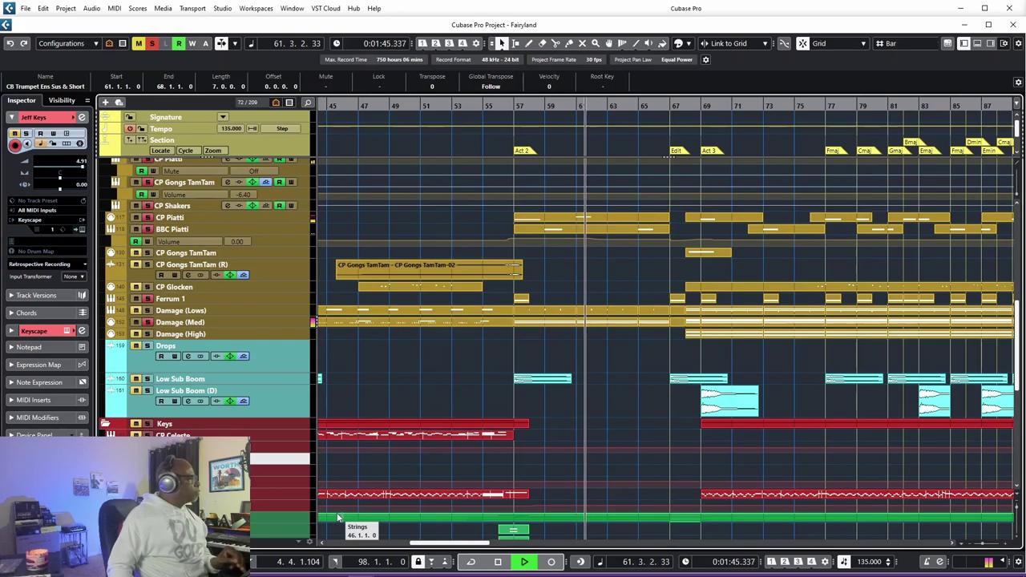
{"action": "scroll", "coordinate": [337, 516], "scroll_direction": "down", "scroll_amount": 6}
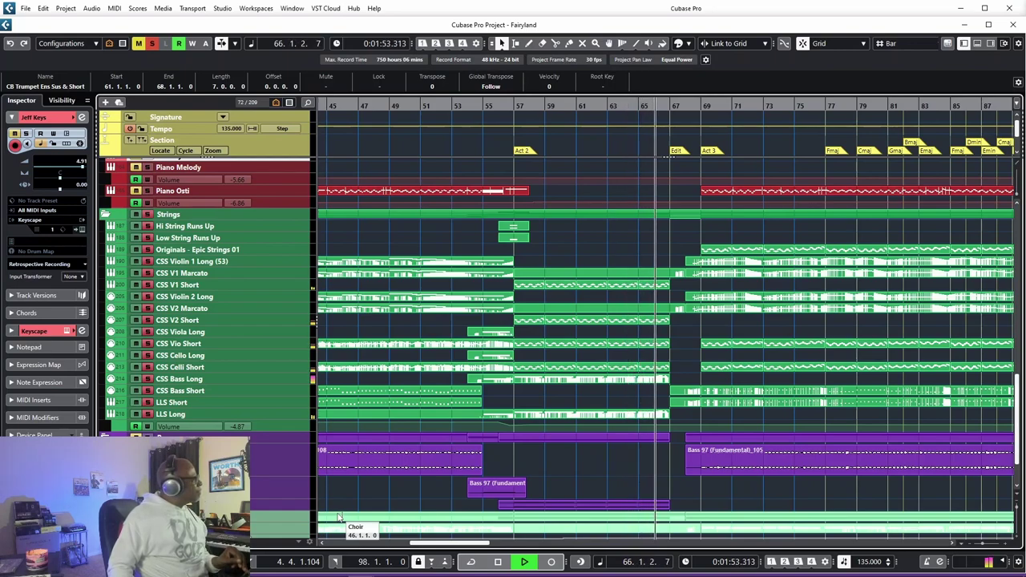
{"action": "key", "text": "space"}
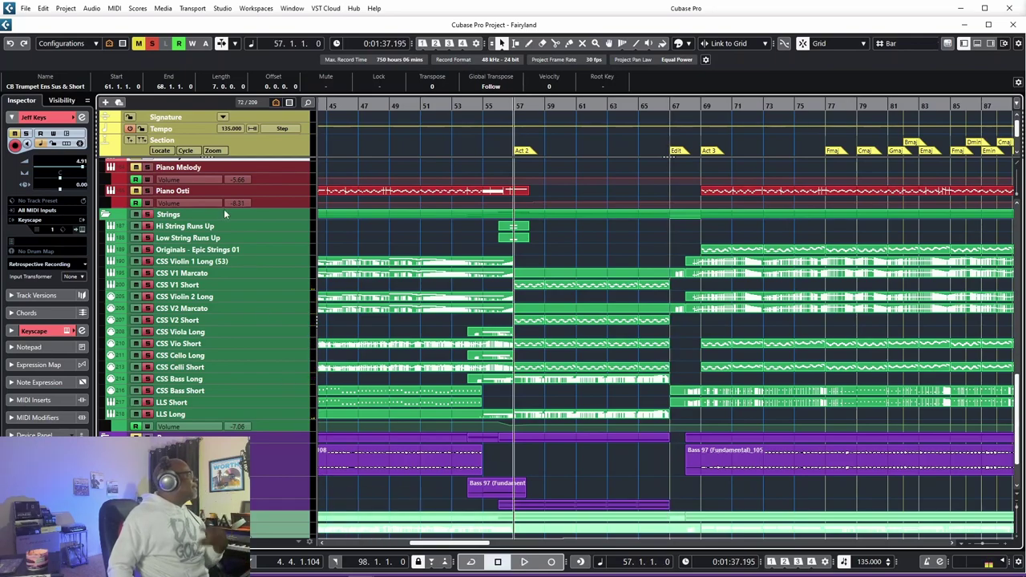
- Clear all solos, audition the full arrangement from bar 63 through the transition into Act 3, and stop playback
{"action": "left_click", "coordinate": [152, 46]}
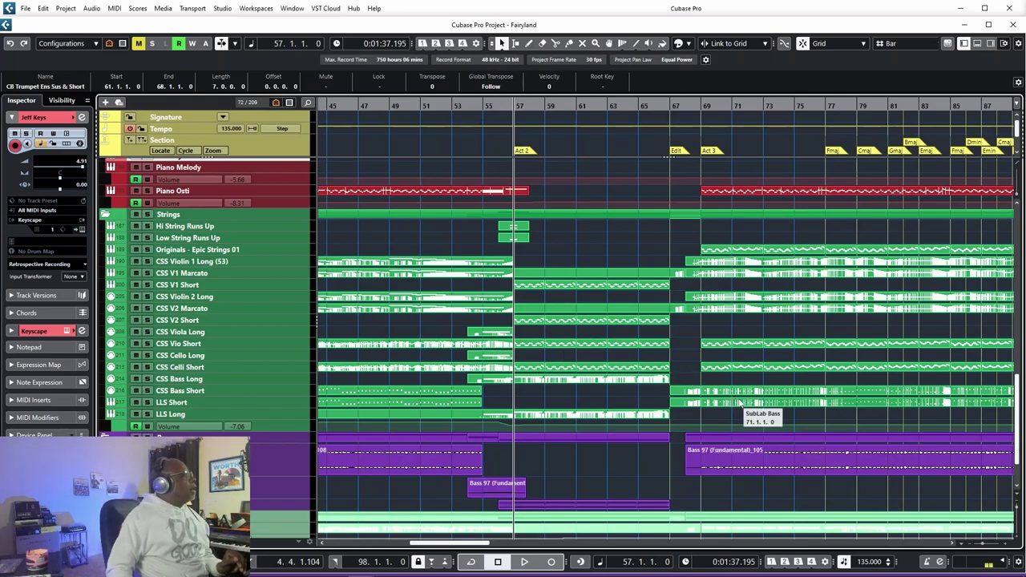
{"action": "scroll", "coordinate": [687, 279], "scroll_direction": "up", "scroll_amount": 5}
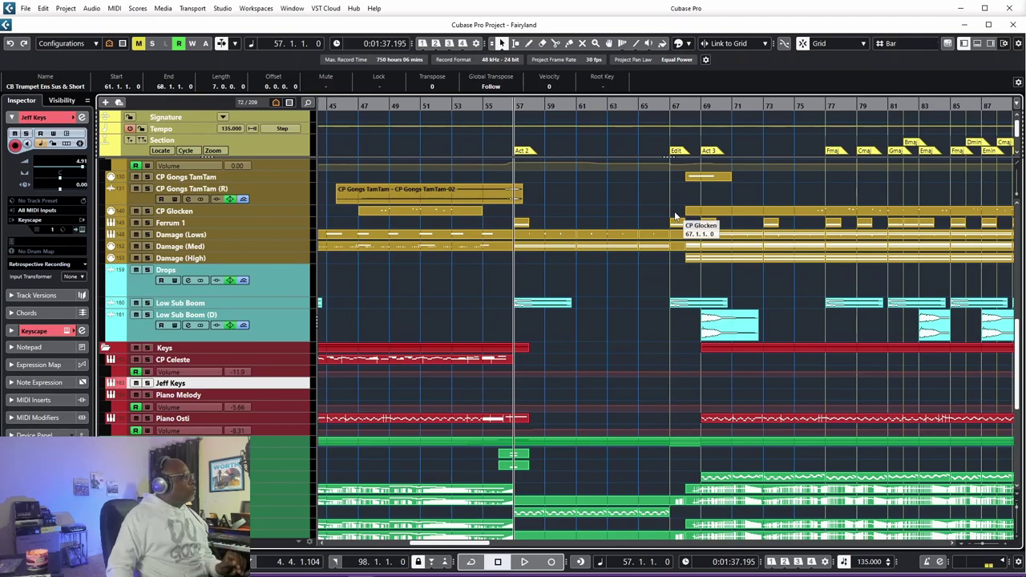
{"action": "left_click", "coordinate": [606, 105]}
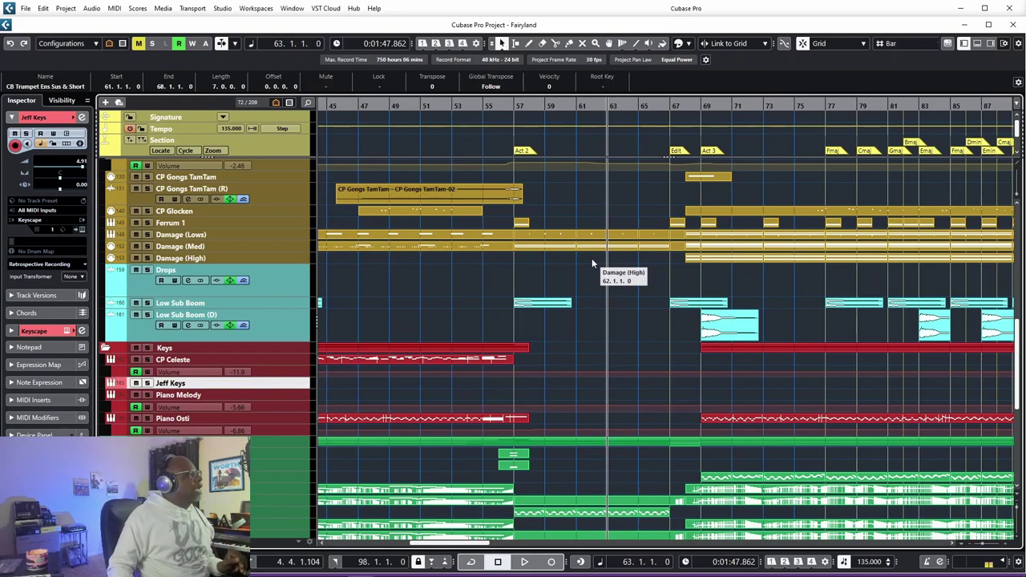
{"action": "key", "text": "space"}
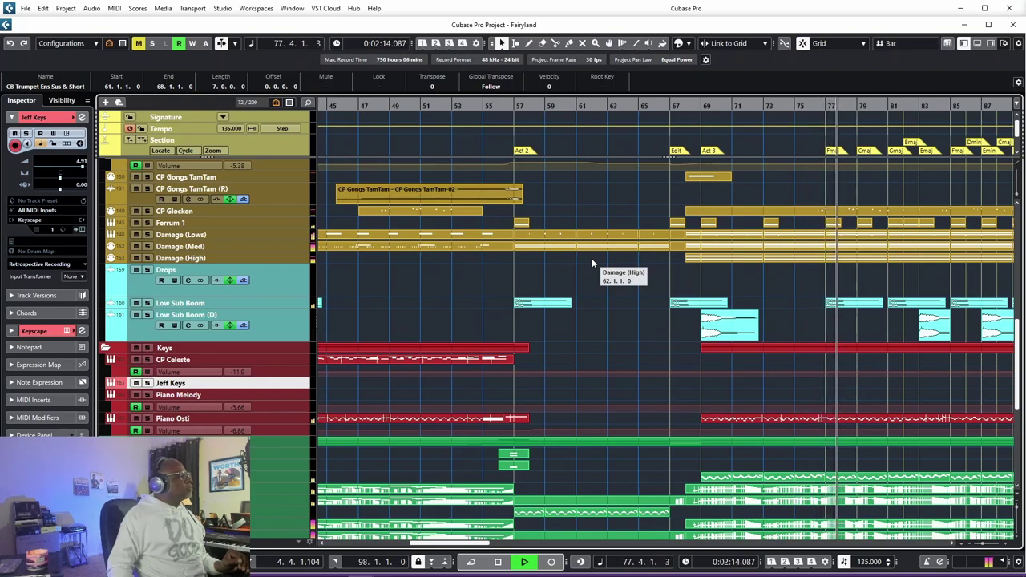
{"action": "key", "text": "space"}
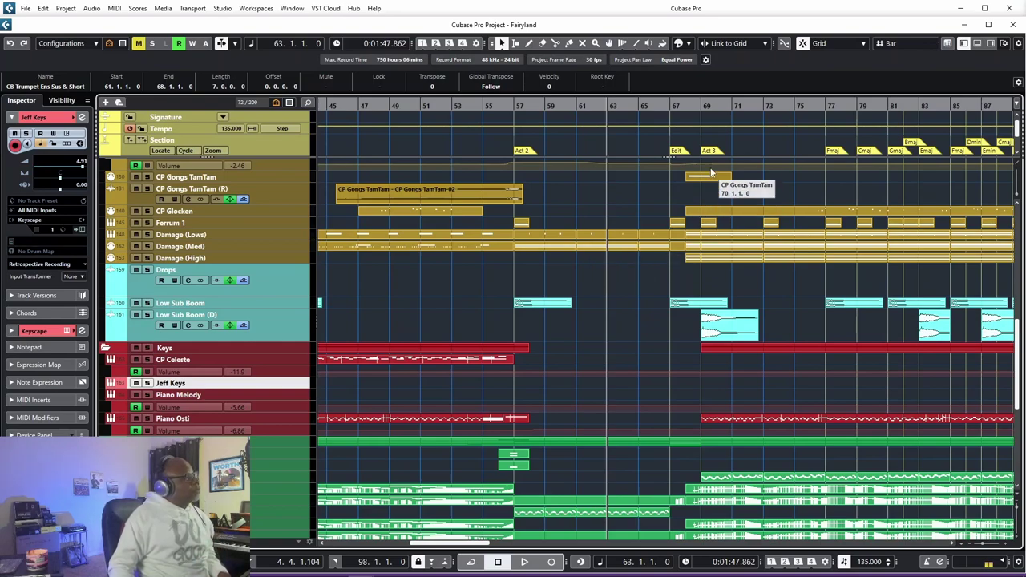
- Audition the full mix from the Edit marker at bar 67 into bar 68 and stop playback
{"action": "left_click", "coordinate": [669, 105]}
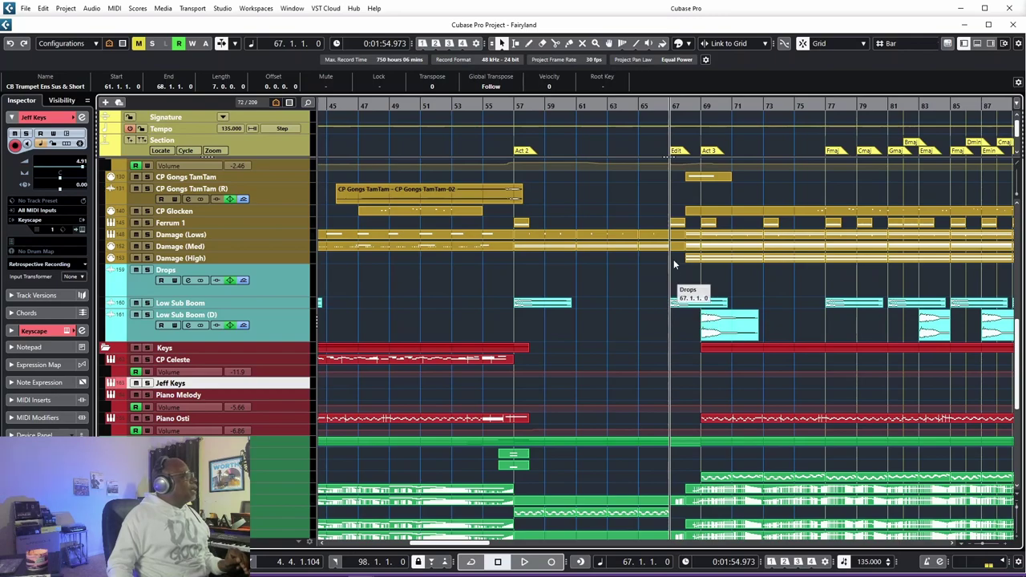
{"action": "key", "text": "space"}
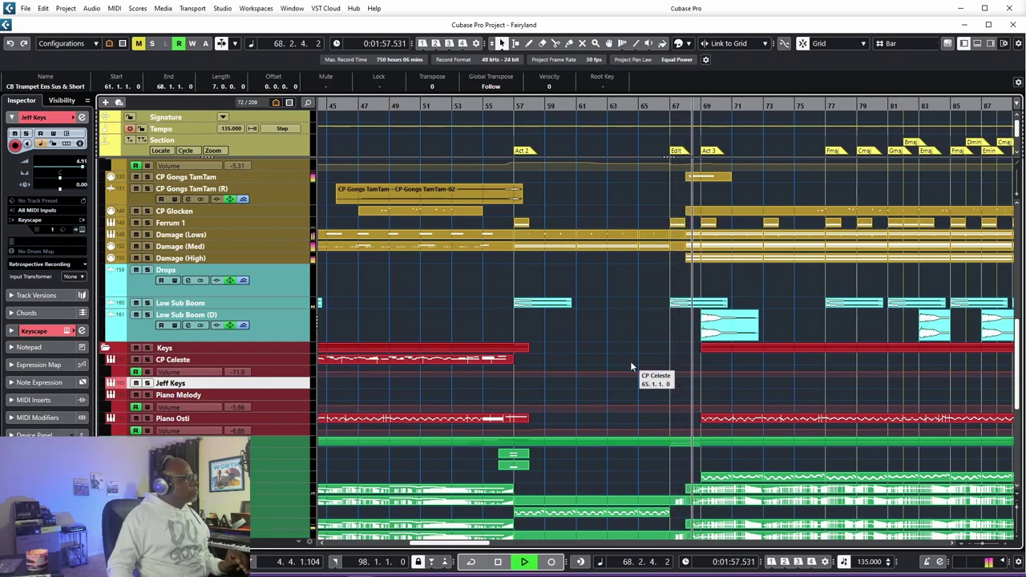
{"action": "key", "text": "space"}
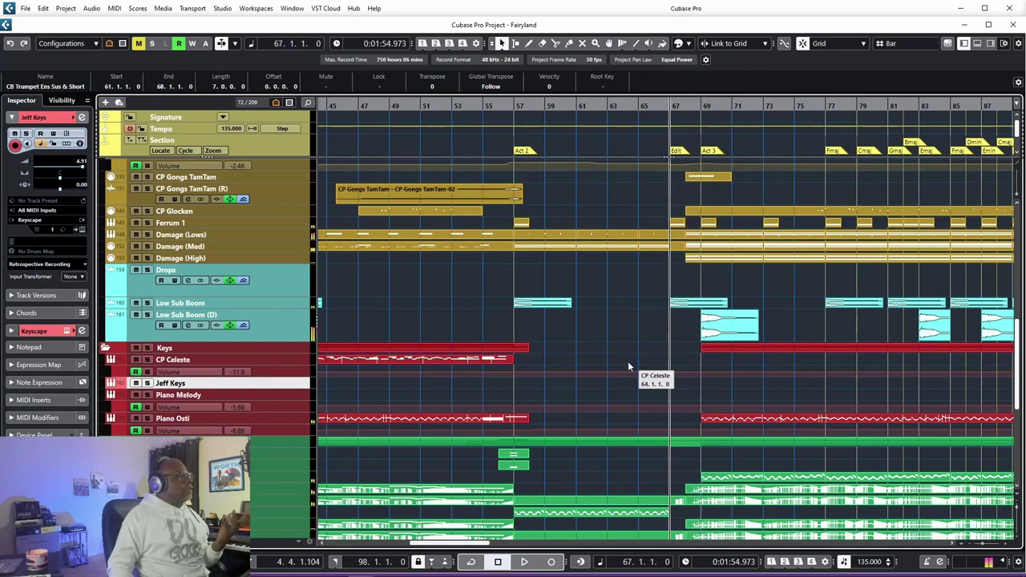
- Select the Damage (Lows), (Med) and (High) parts at bar 68 and open them together in the Key Editor
{"action": "left_click", "coordinate": [691, 237]}
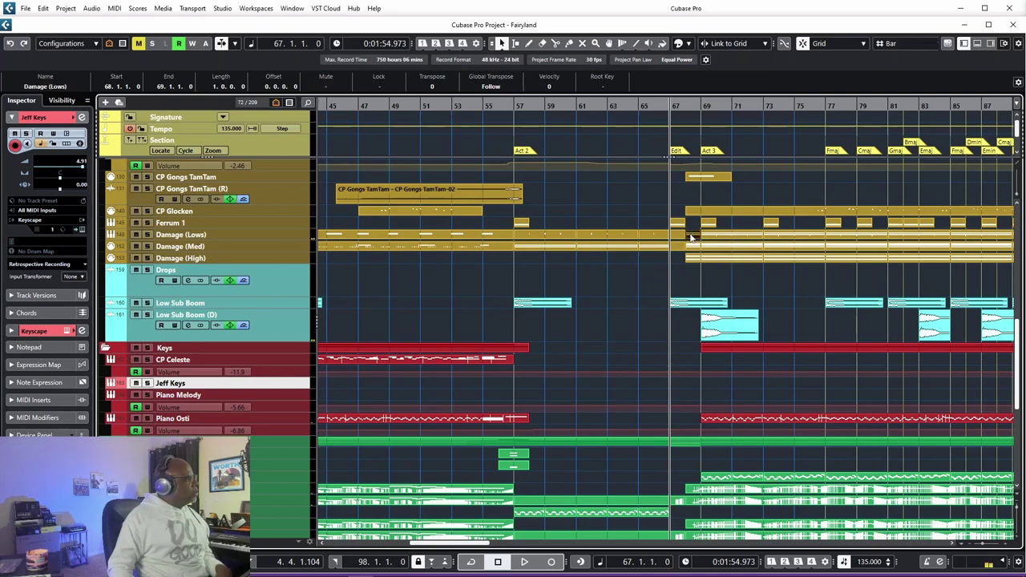
{"action": "left_click", "coordinate": [691, 247], "text": "shift"}
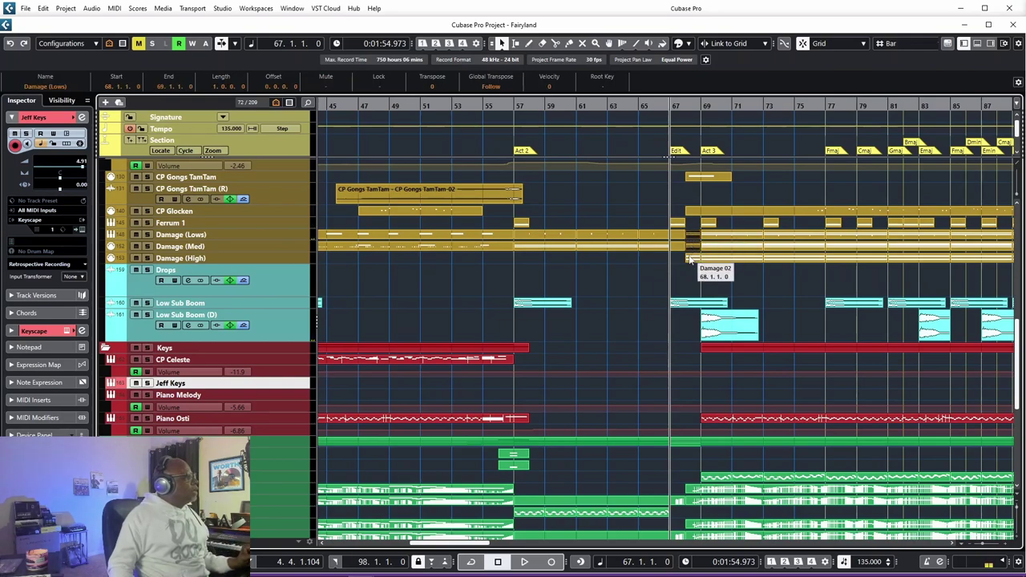
{"action": "left_click", "coordinate": [690, 258], "text": "shift"}
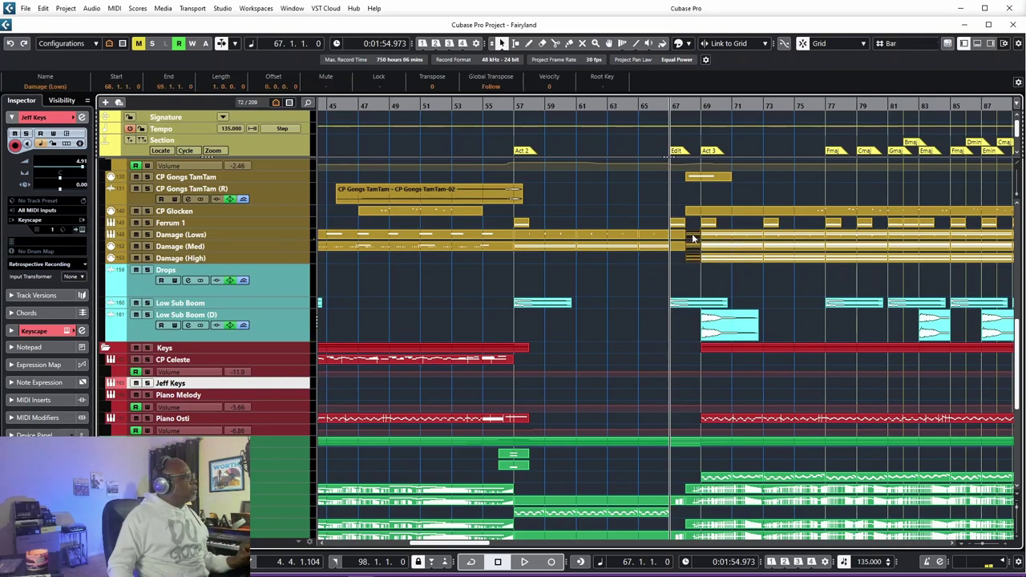
{"action": "double_click", "coordinate": [692, 234]}
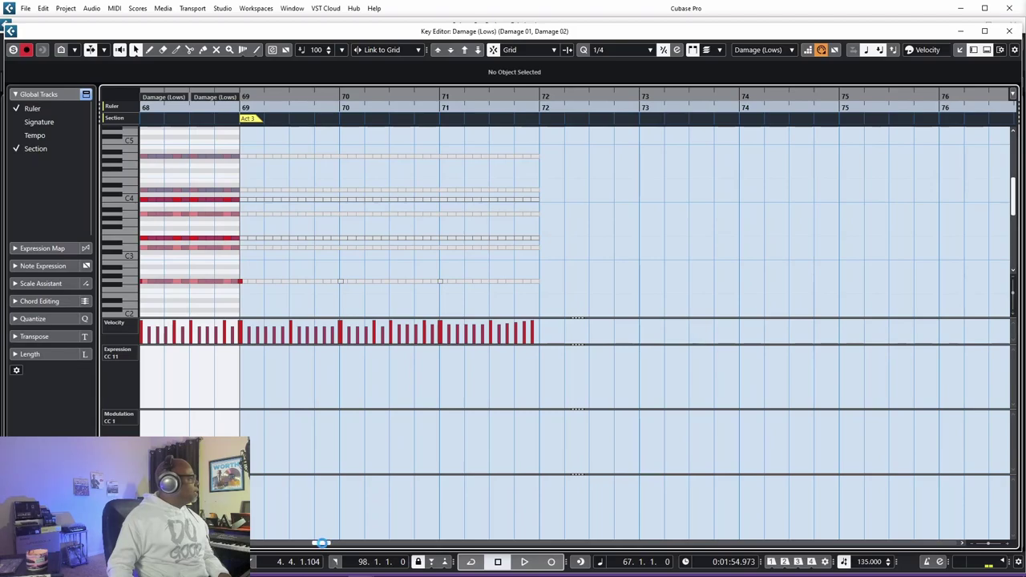
{"action": "left_click_drag", "start_coordinate": [321, 542], "coordinate": [314, 549]}
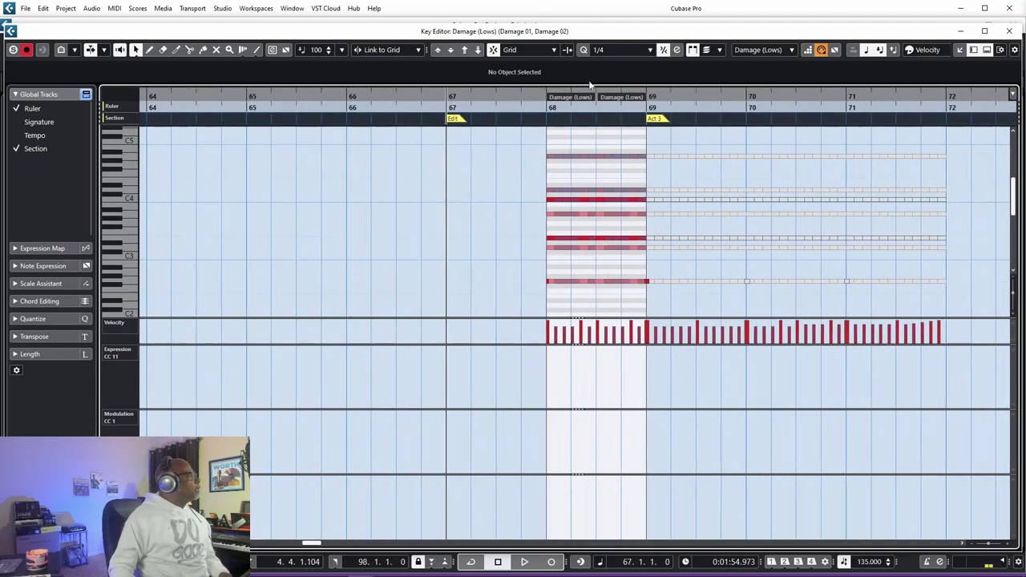
- Audition the combined Damage parts soloed in the Key Editor from bar 68, stop playback, and close the editor
{"action": "left_click_drag", "start_coordinate": [597, 94], "coordinate": [595, 120]}
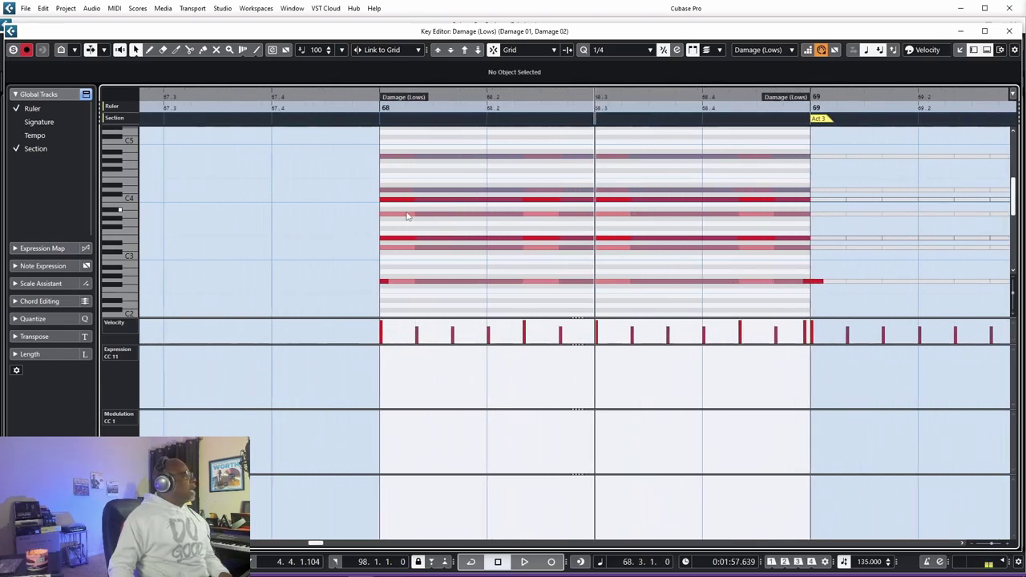
{"action": "left_click", "coordinate": [380, 98]}
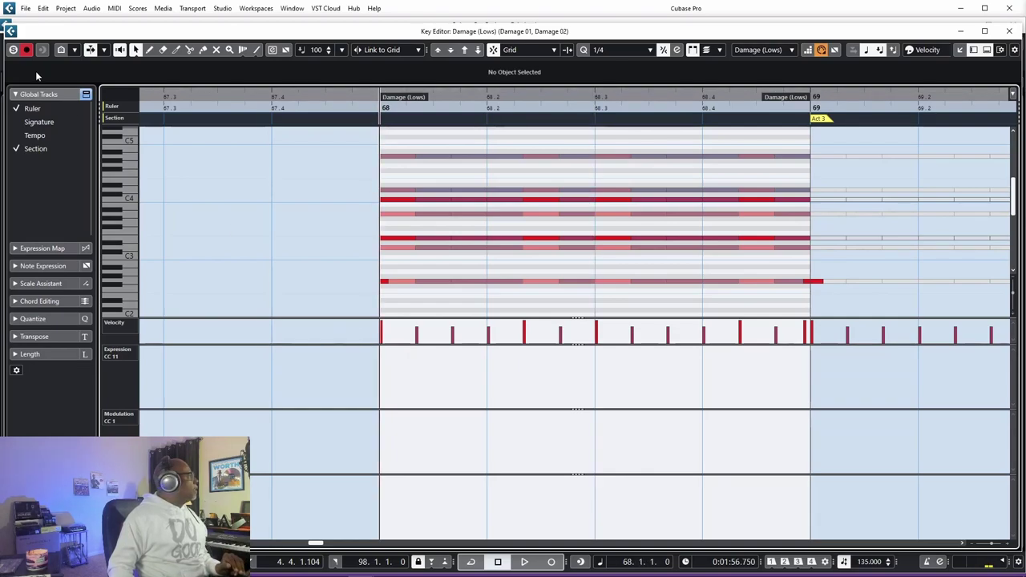
{"action": "key", "text": "space"}
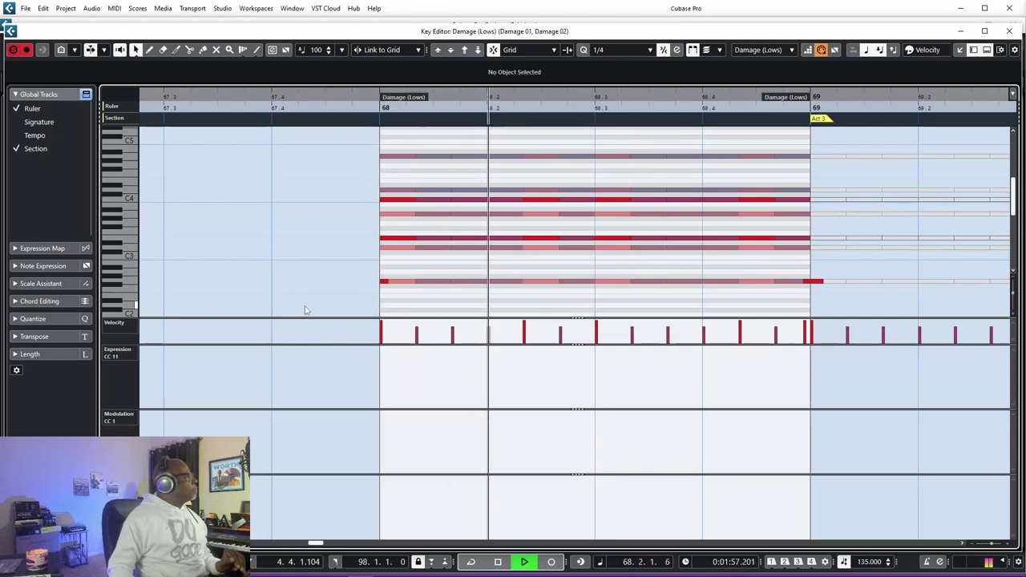
{"action": "key", "text": "space"}
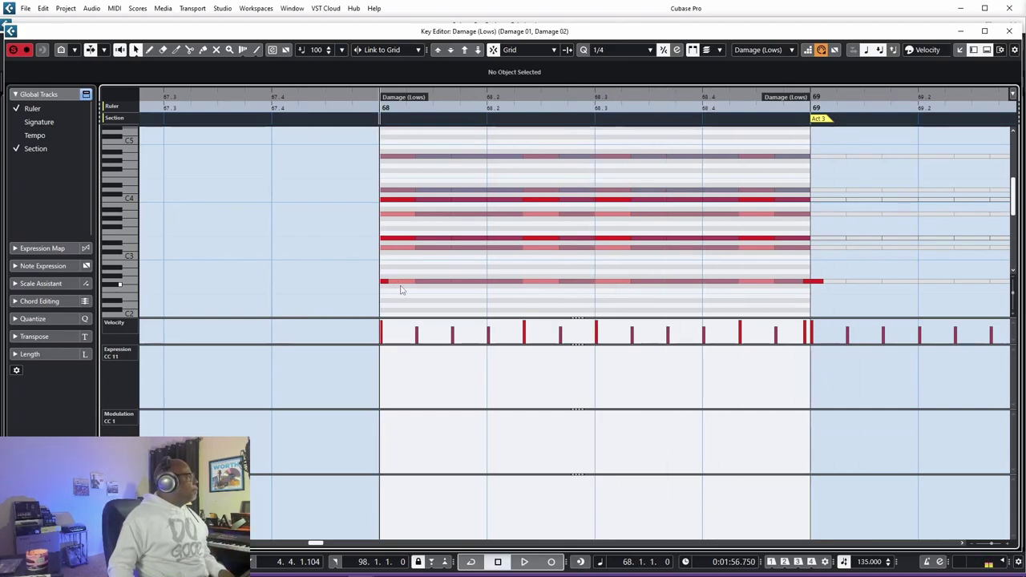
{"action": "left_click", "coordinate": [1007, 31]}
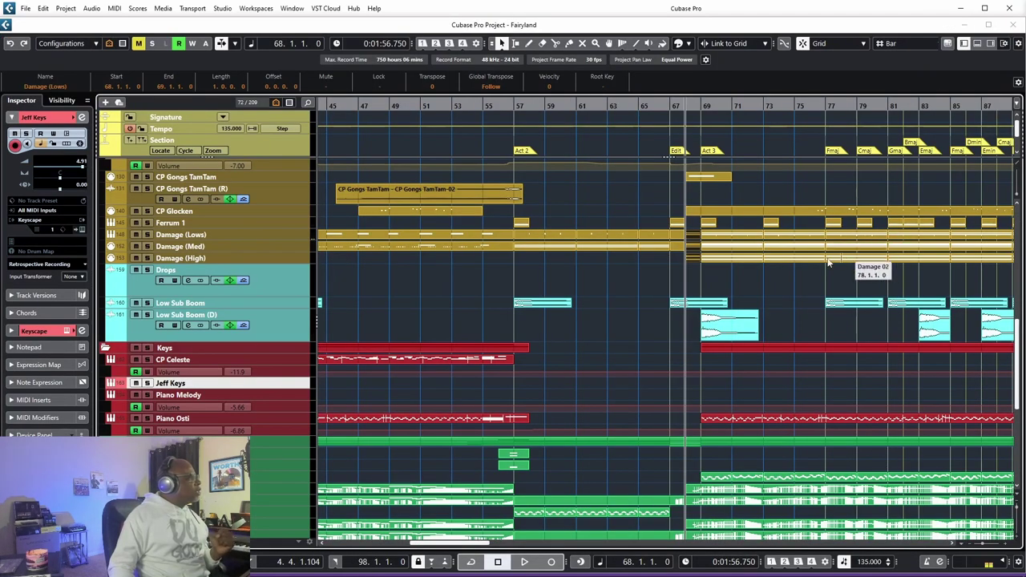
- Open only the Damage (Lows) part at bar 68 in the Key Editor, audition it soloed from bar 68, and close the editor
{"action": "left_click", "coordinate": [690, 235]}
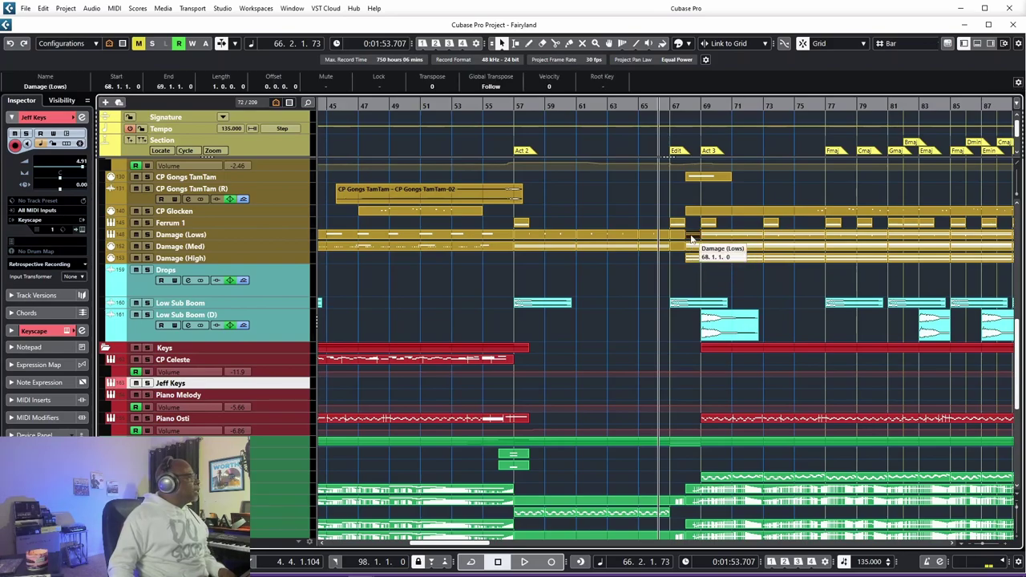
{"action": "double_click", "coordinate": [691, 236]}
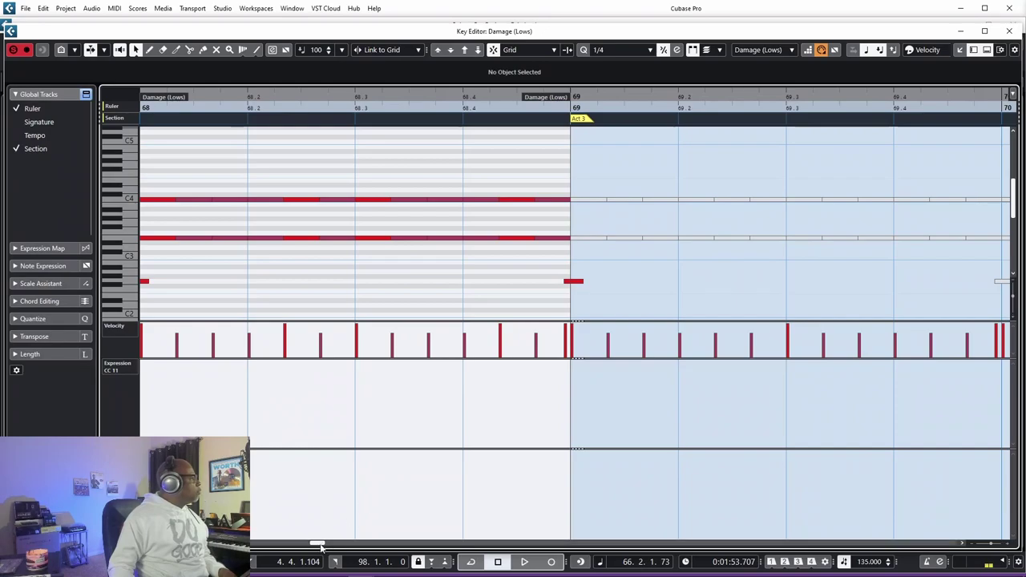
{"action": "left_click_drag", "start_coordinate": [318, 544], "coordinate": [309, 543]}
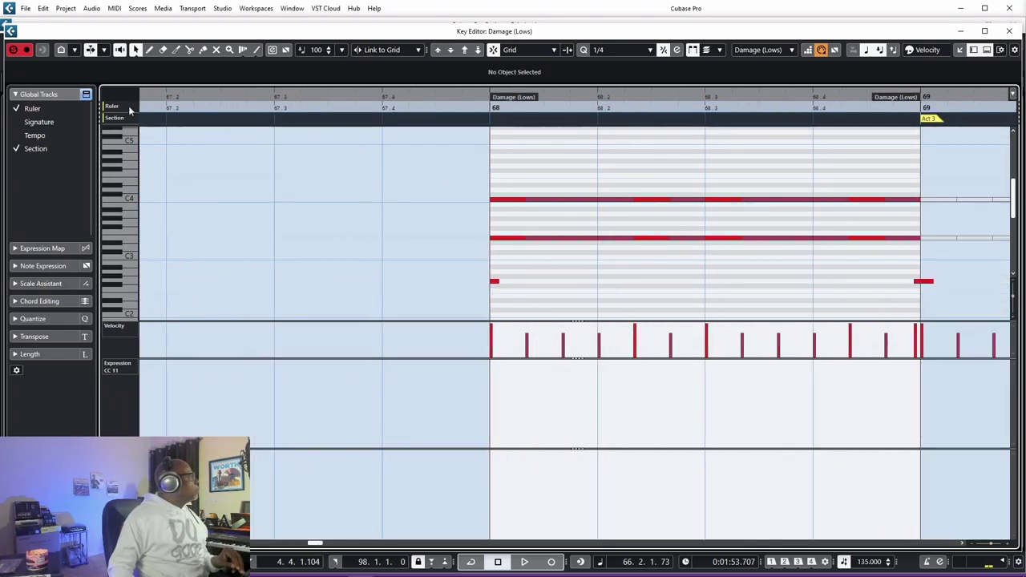
{"action": "key", "text": "space"}
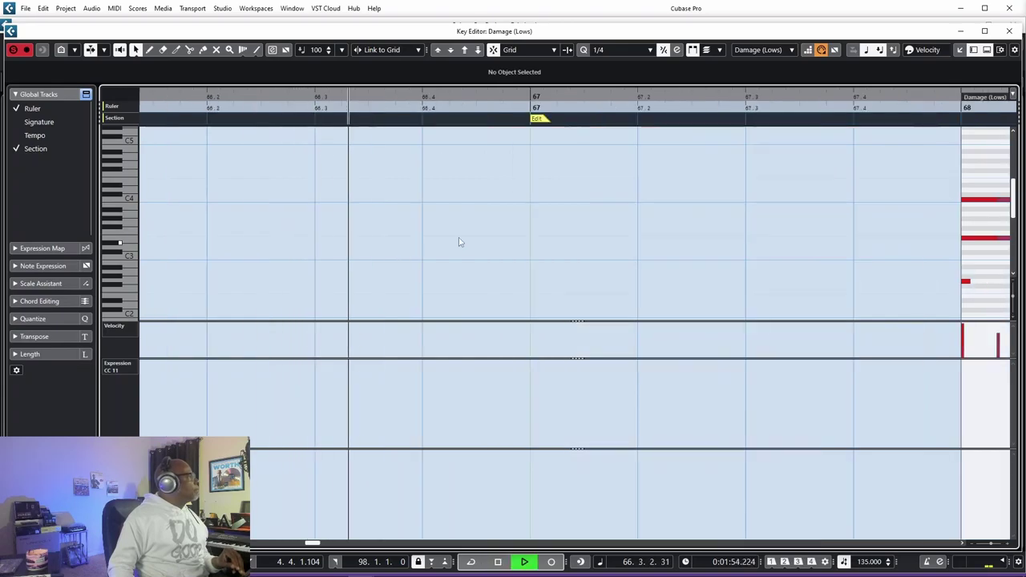
{"action": "key", "text": "space"}
{"action": "left_click", "coordinate": [951, 95]}
{"action": "key", "text": "space"}
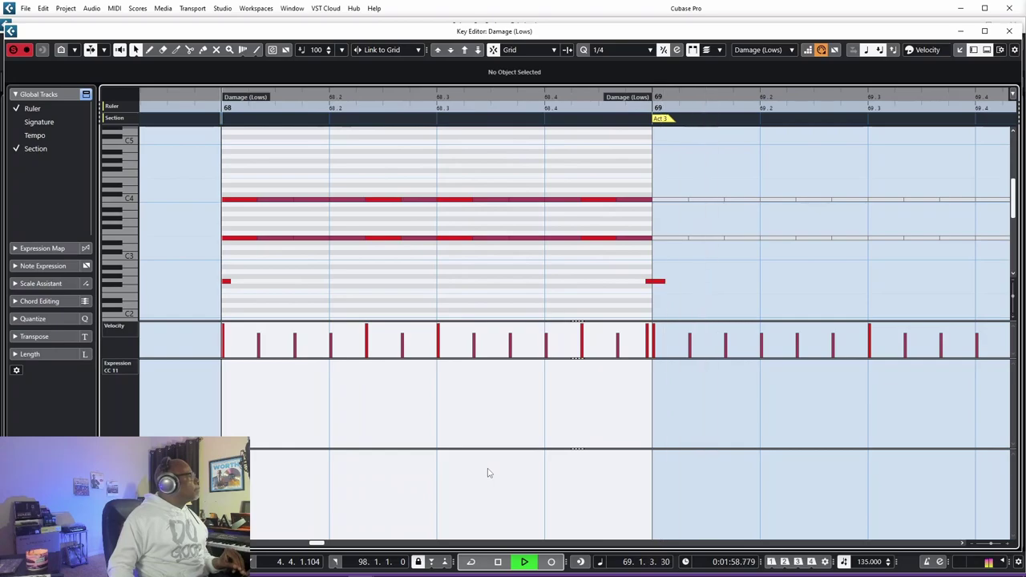
{"action": "key", "text": "space"}
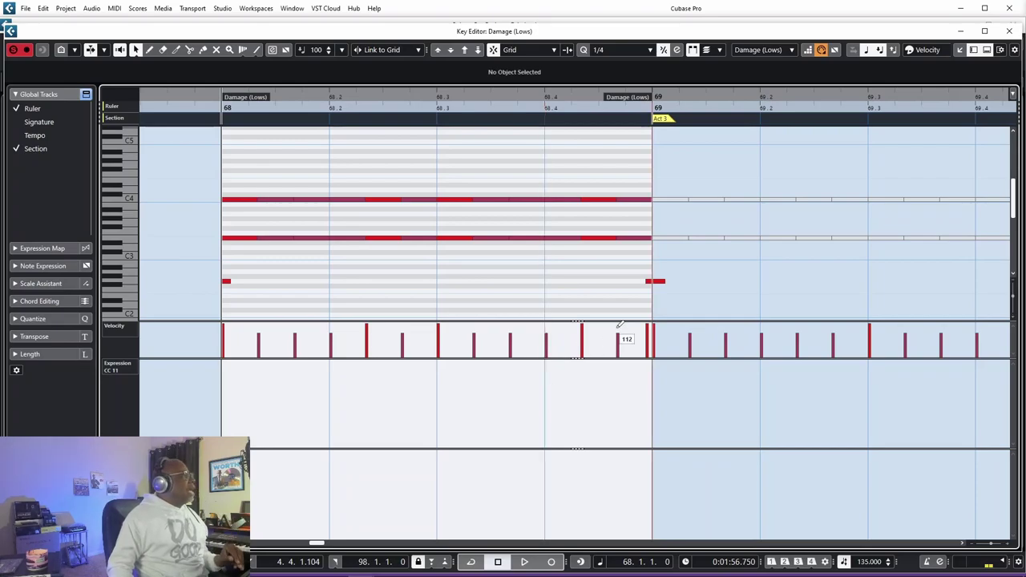
{"action": "left_click", "coordinate": [1008, 32]}
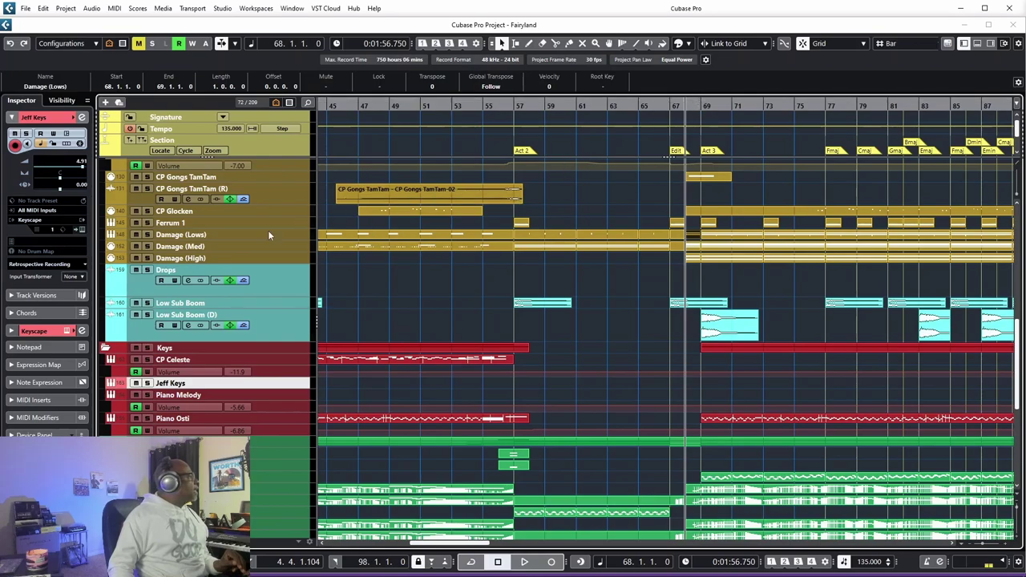
- Solo the Drums & Percussion folder, audition it from bar 68, then stop playback and clear the solo
{"action": "scroll", "coordinate": [160, 215], "scroll_direction": "up", "scroll_amount": 5}
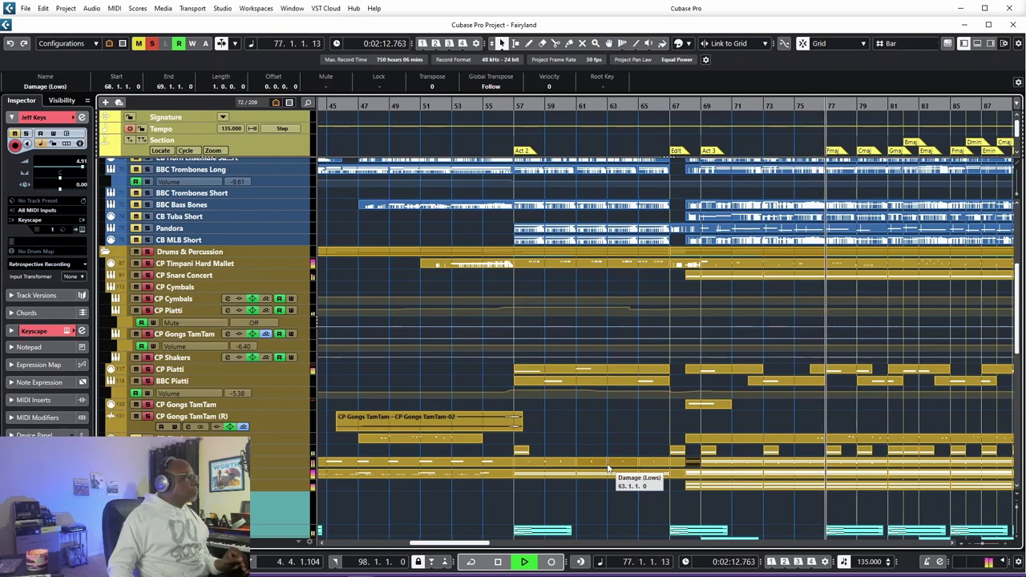
{"action": "key", "text": "space"}
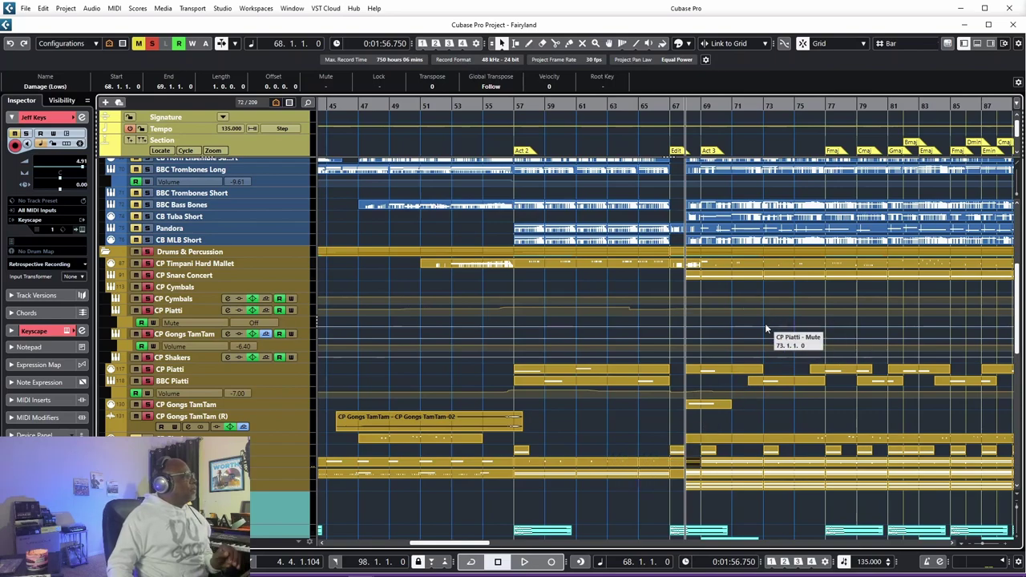
{"action": "left_click", "coordinate": [151, 45]}
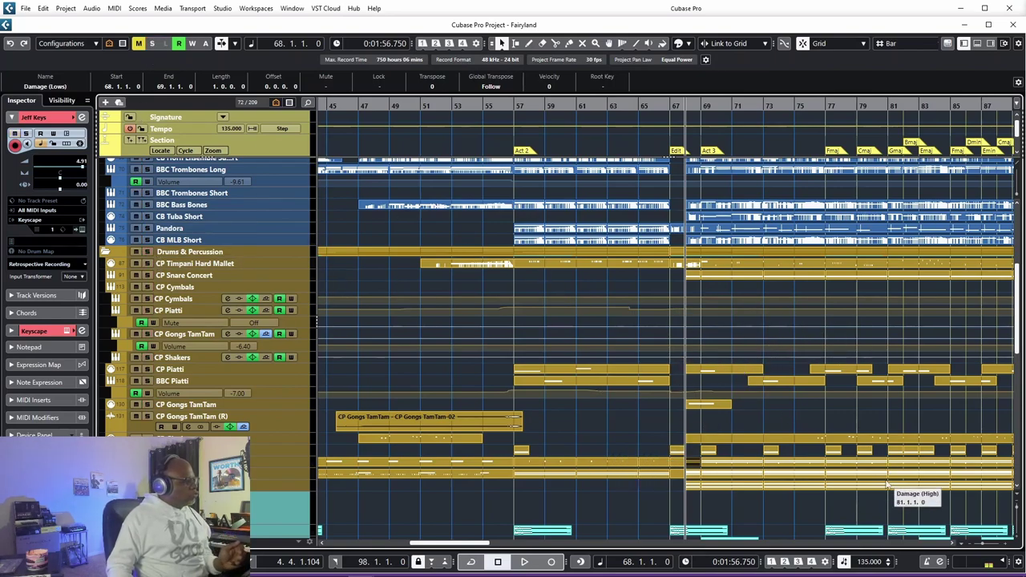
- Solo the Long and Marcato tracks of CSS Violin 1 and Violin 2, audition them from bar 68, and stop playback
{"action": "mouse_move", "coordinate": [818, 576]}
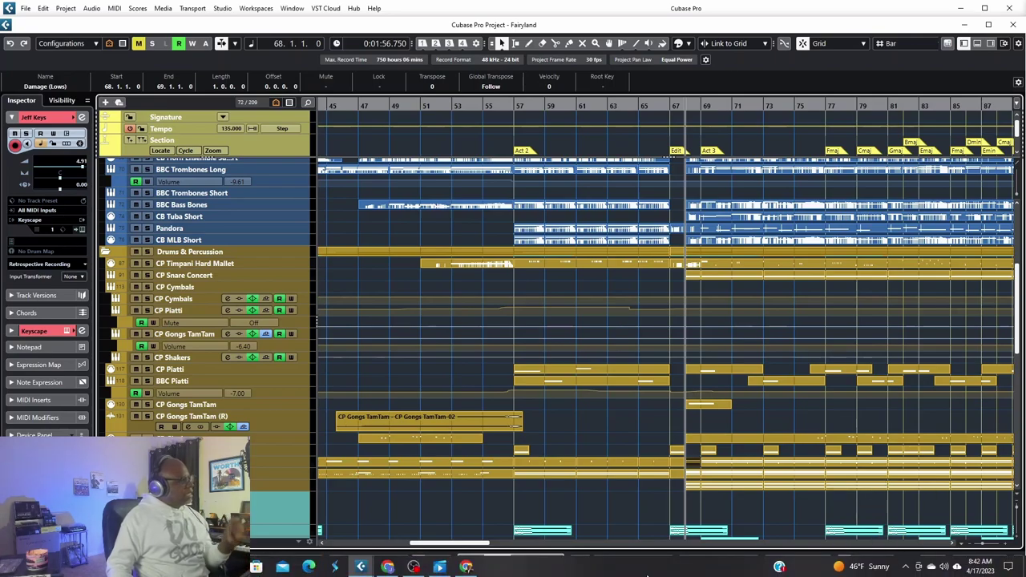
{"action": "scroll", "coordinate": [642, 476], "scroll_direction": "down", "scroll_amount": 10}
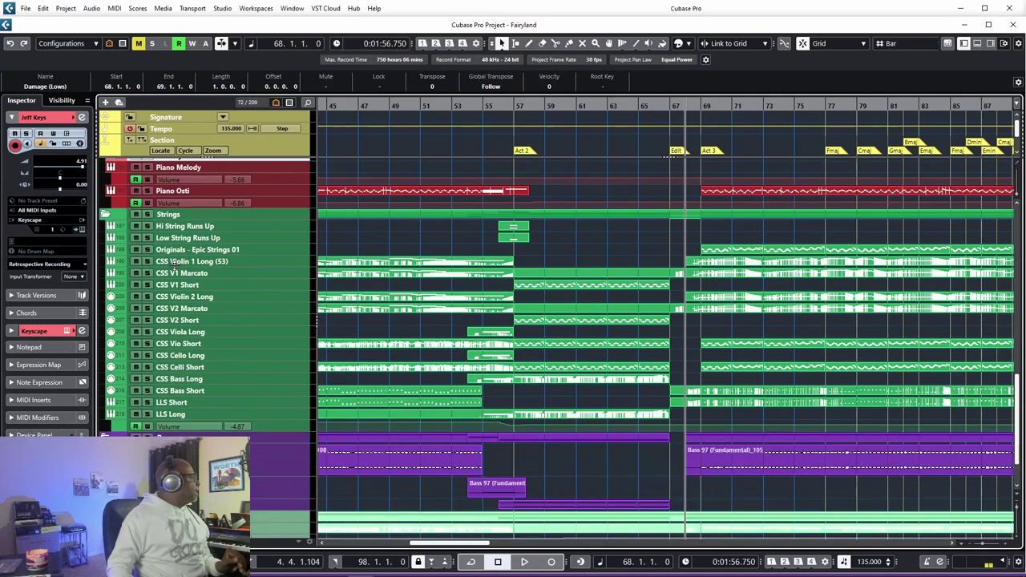
{"action": "left_click", "coordinate": [148, 262]}
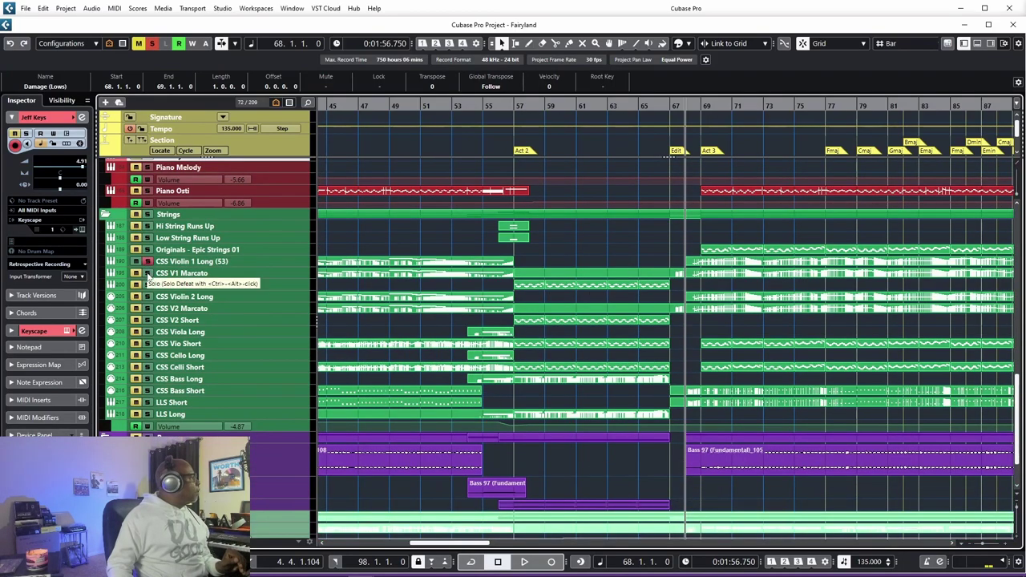
{"action": "left_click", "coordinate": [149, 297]}
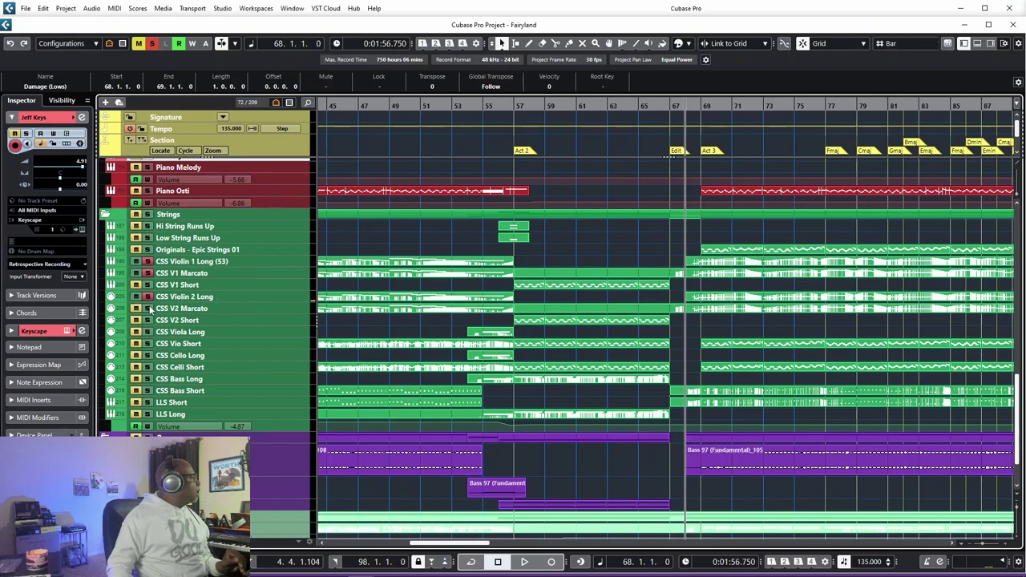
{"action": "key", "text": "space"}
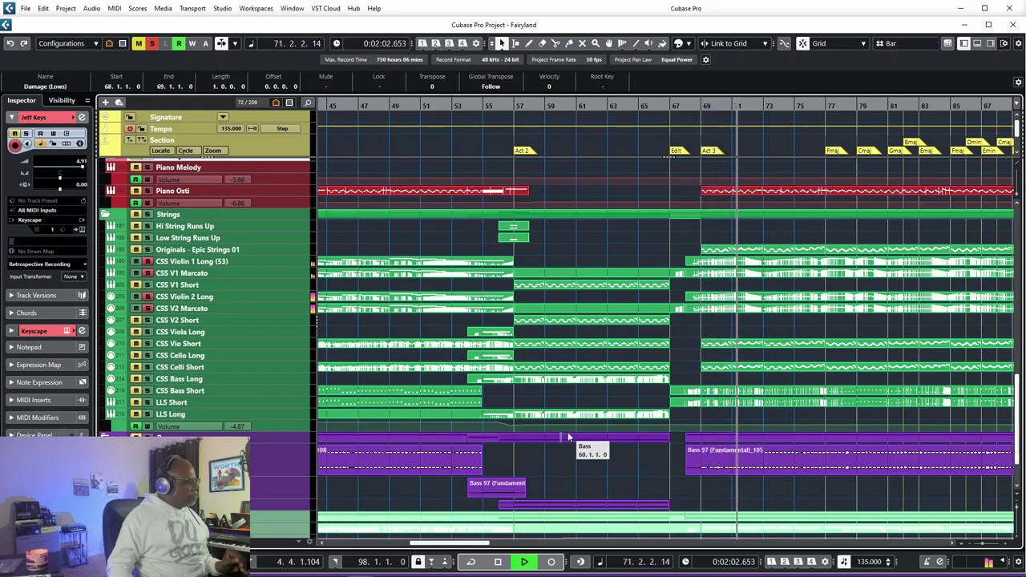
{"action": "key", "text": "space"}
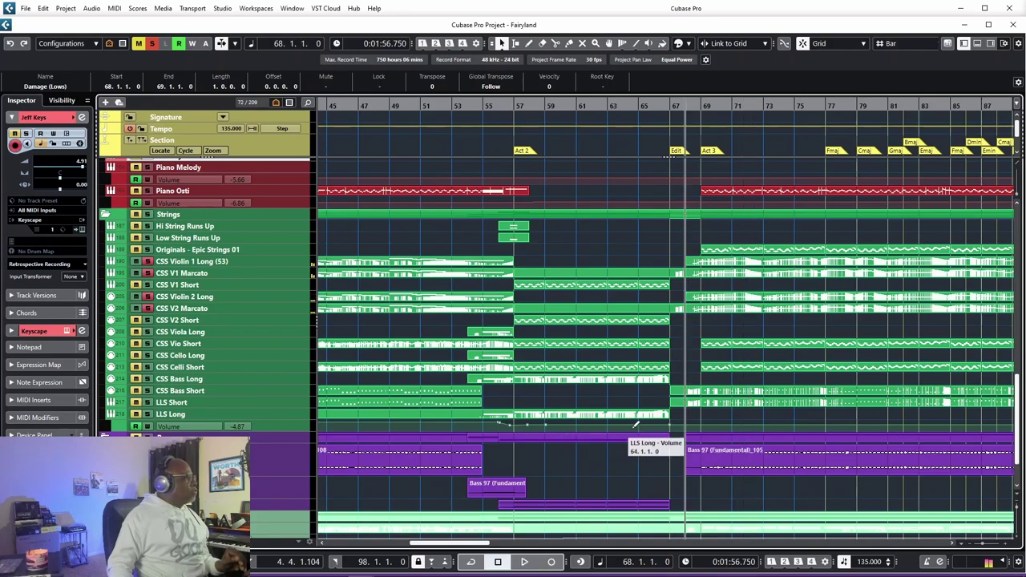
- Add the BBC Flute LE, BBC Bassoon LE, CB Horn Ensemble and CB Trumpet tracks to the soloed violins, audition from bar 68, and stop playback
{"action": "scroll", "coordinate": [665, 413], "scroll_direction": "up", "scroll_amount": 4}
{"action": "scroll", "coordinate": [665, 413], "scroll_direction": "up", "scroll_amount": 3}
{"action": "scroll", "coordinate": [669, 406], "scroll_direction": "up", "scroll_amount": 10}
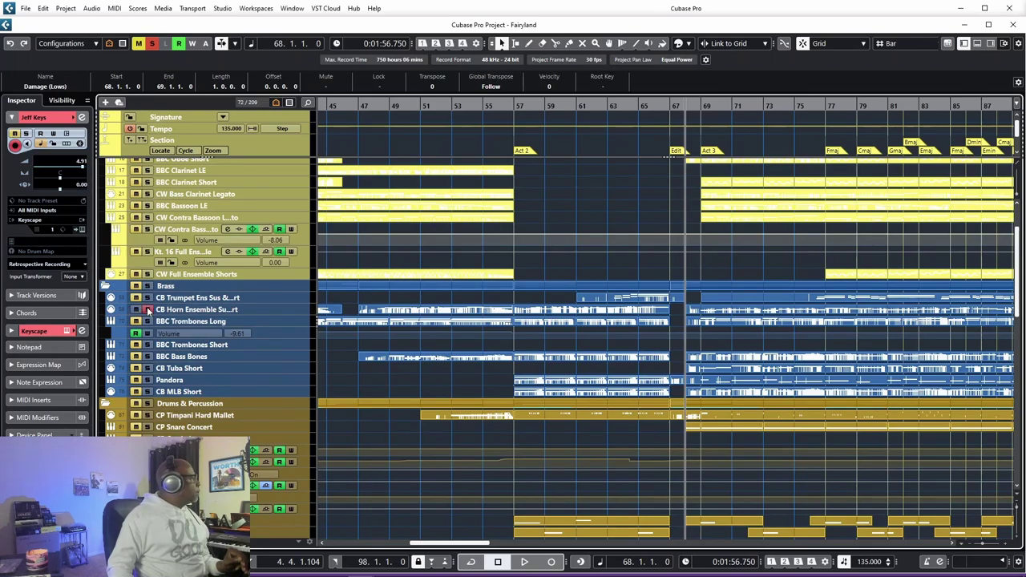
{"action": "scroll", "coordinate": [580, 245], "scroll_direction": "up", "scroll_amount": 3}
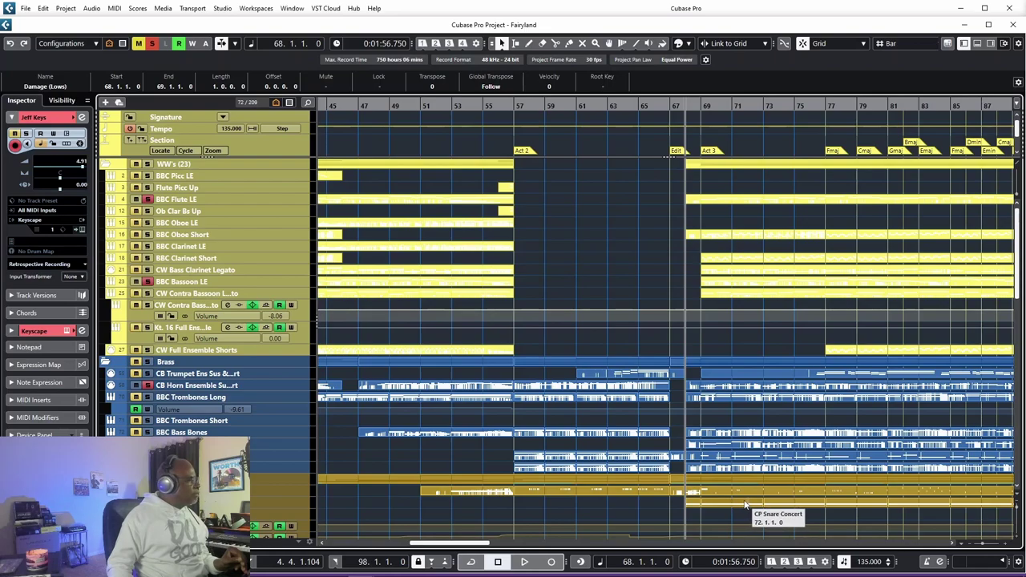
{"action": "scroll", "coordinate": [744, 505], "scroll_direction": "down", "scroll_amount": 4}
{"action": "key", "text": "space"}
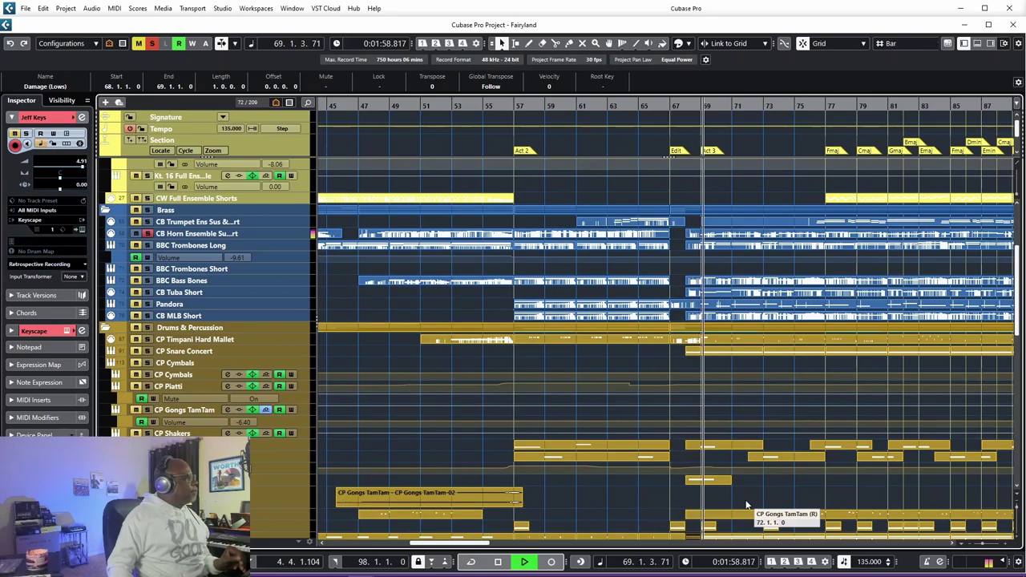
{"action": "scroll", "coordinate": [746, 504], "scroll_direction": "down", "scroll_amount": 5}
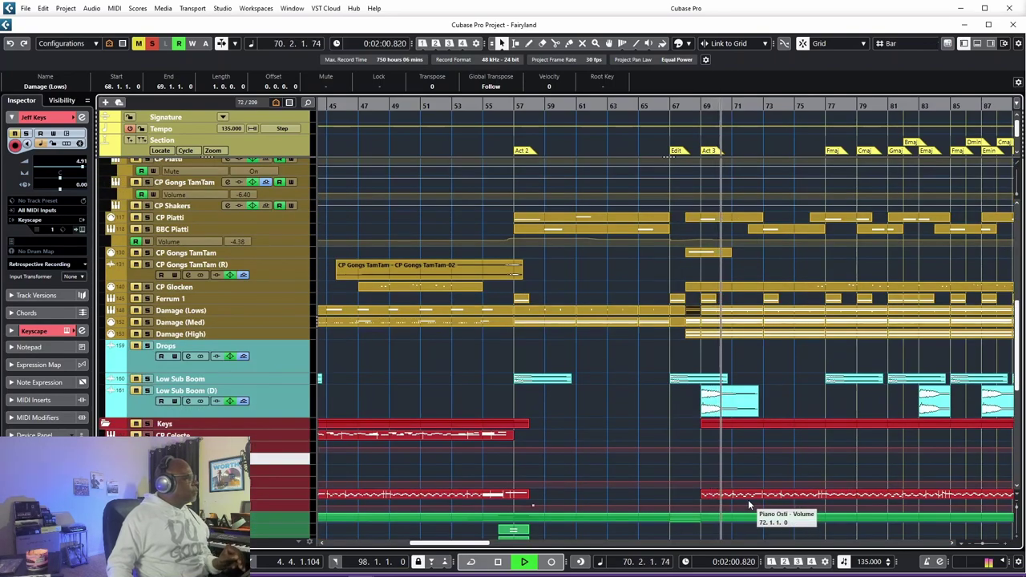
{"action": "scroll", "coordinate": [748, 500], "scroll_direction": "down", "scroll_amount": 4}
{"action": "scroll", "coordinate": [748, 500], "scroll_direction": "down", "scroll_amount": 2}
{"action": "scroll", "coordinate": [748, 503], "scroll_direction": "up", "scroll_amount": 9}
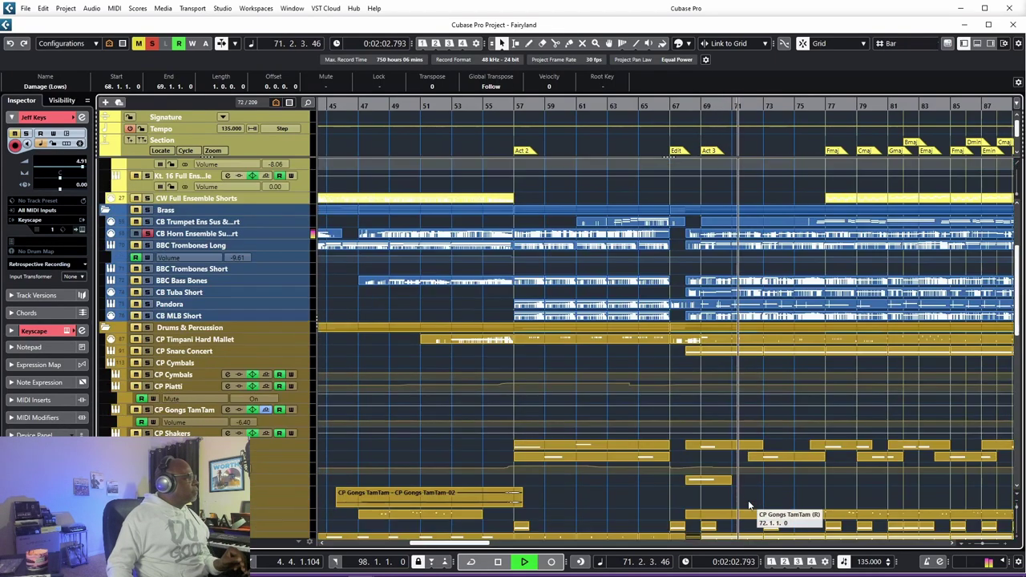
{"action": "scroll", "coordinate": [748, 502], "scroll_direction": "up", "scroll_amount": 3}
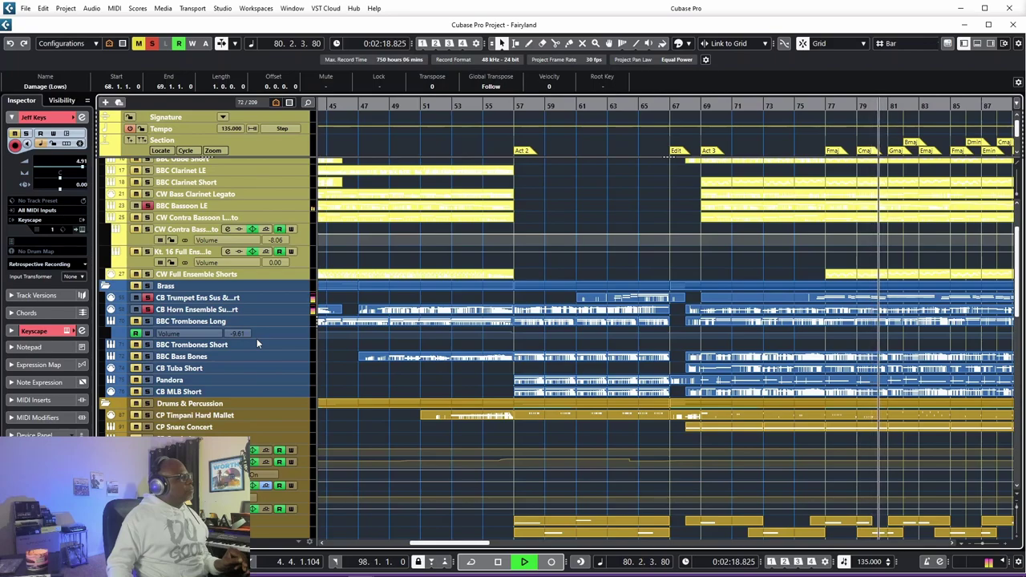
{"action": "key", "text": "space"}
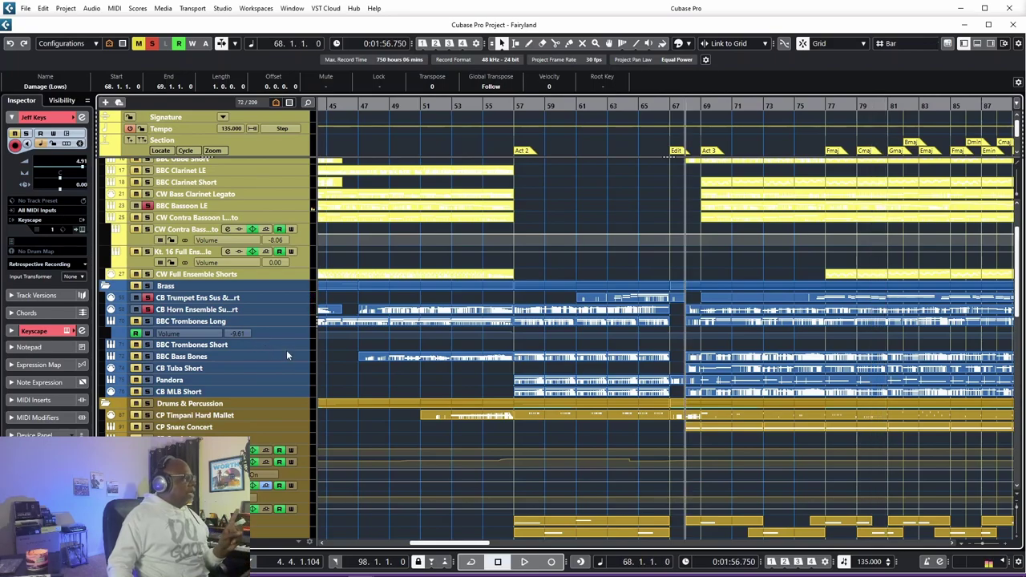
- Audition the soloed melody tracks together with the choir from bar 68, and stop playback
{"action": "scroll", "coordinate": [393, 376], "scroll_direction": "down", "scroll_amount": 10}
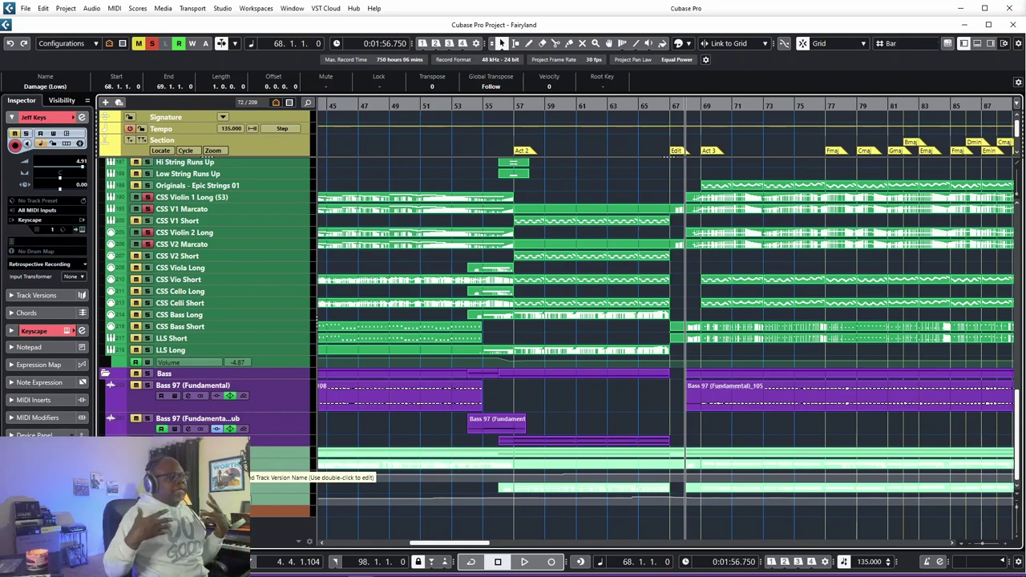
{"action": "key", "text": "space"}
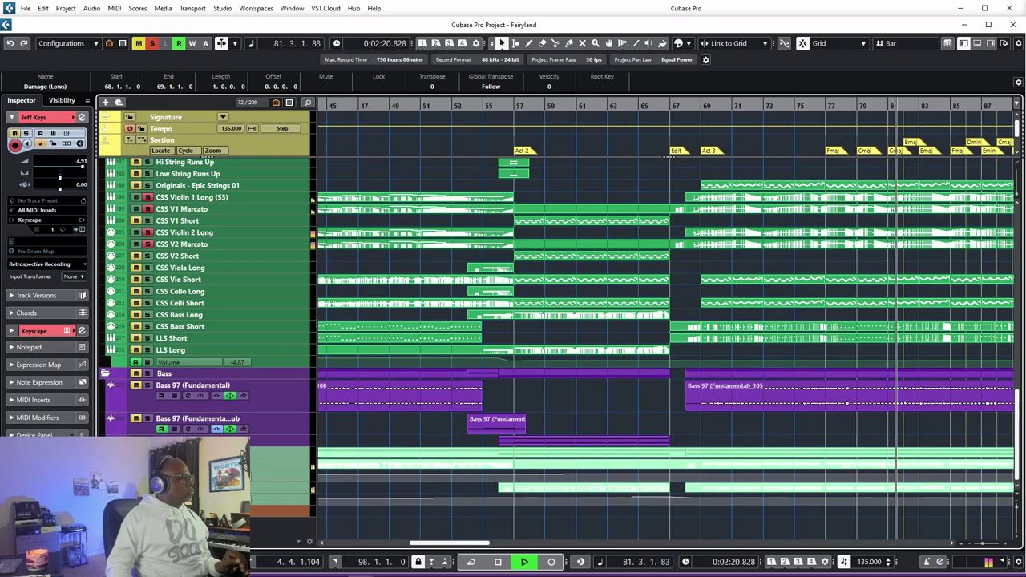
{"action": "key", "text": "space"}
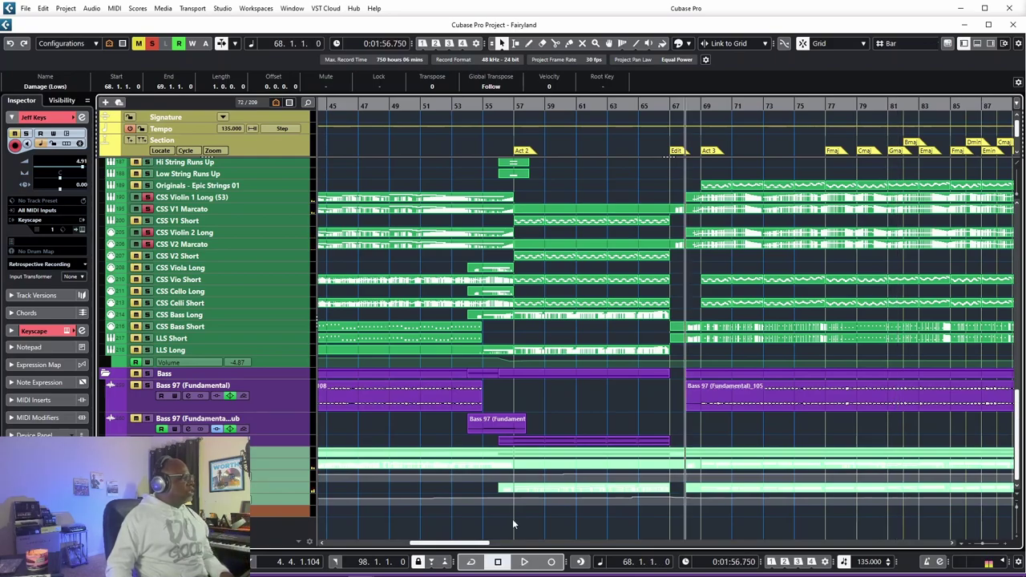
- Open the Choir Women part in the Key Editor, move its first CC 1 modulation point to 69.1.1.0, review the chords, and close the editor
{"action": "double_click", "coordinate": [717, 468]}
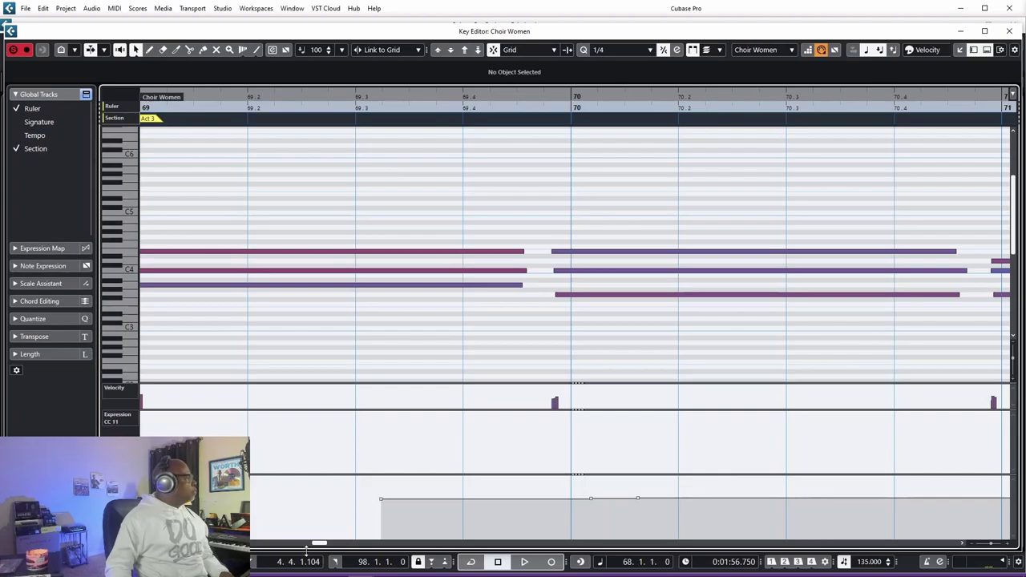
{"action": "mouse_move", "coordinate": [320, 545]}
{"action": "left_mouse_down"}
{"action": "mouse_move", "coordinate": [310, 547]}
{"action": "mouse_move", "coordinate": [327, 546]}
{"action": "left_mouse_up"}
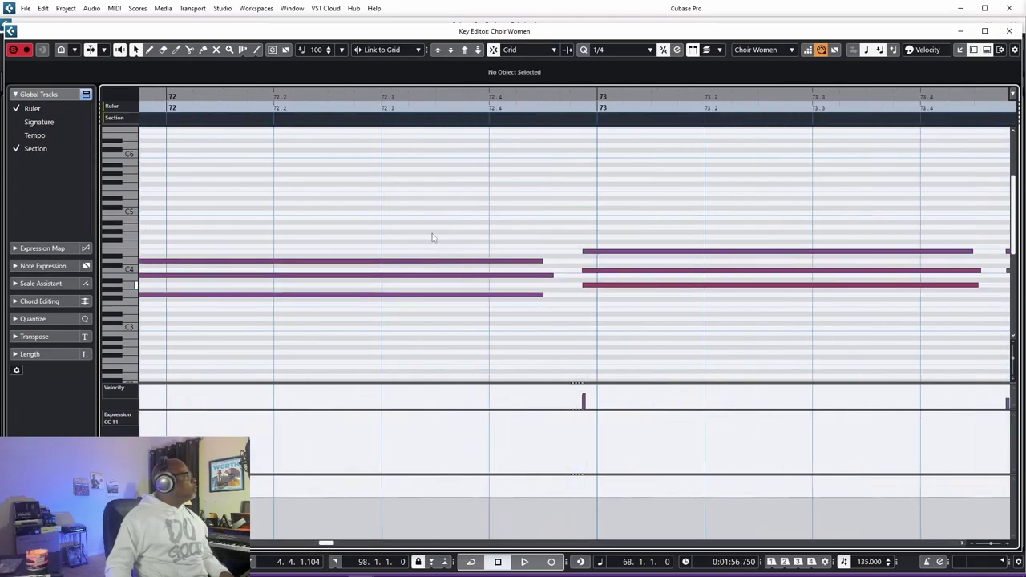
{"action": "left_click_drag", "start_coordinate": [461, 94], "coordinate": [464, 76]}
{"action": "left_click_drag", "start_coordinate": [322, 544], "coordinate": [317, 544]}
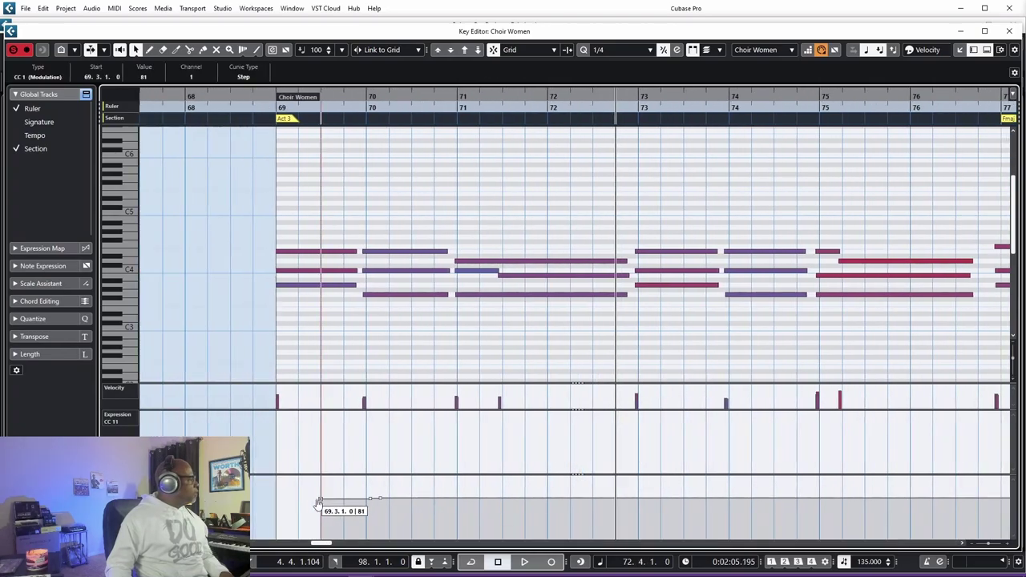
{"action": "left_click", "coordinate": [286, 498], "text": "alt"}
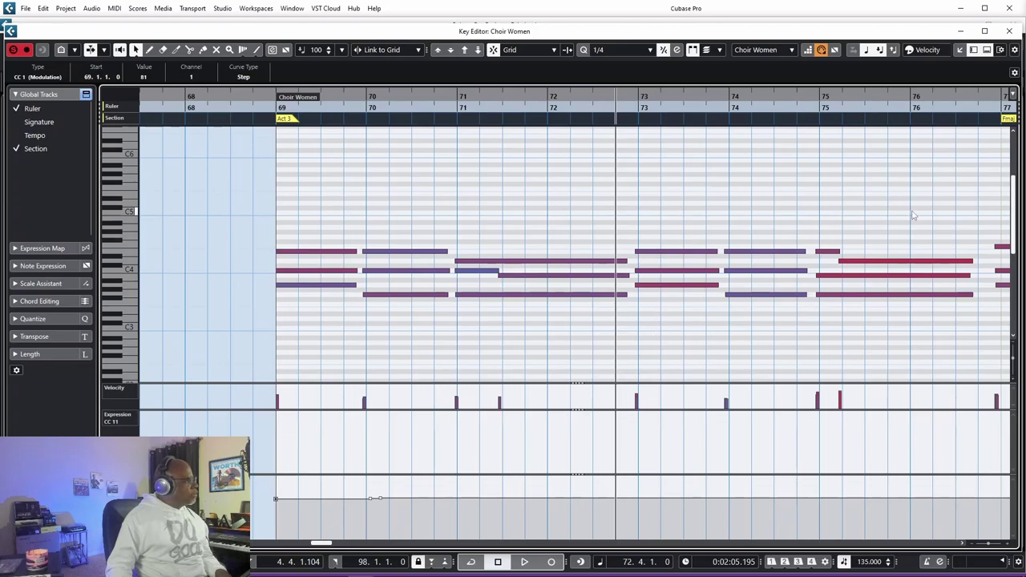
{"action": "left_click_drag", "start_coordinate": [323, 544], "coordinate": [358, 557]}
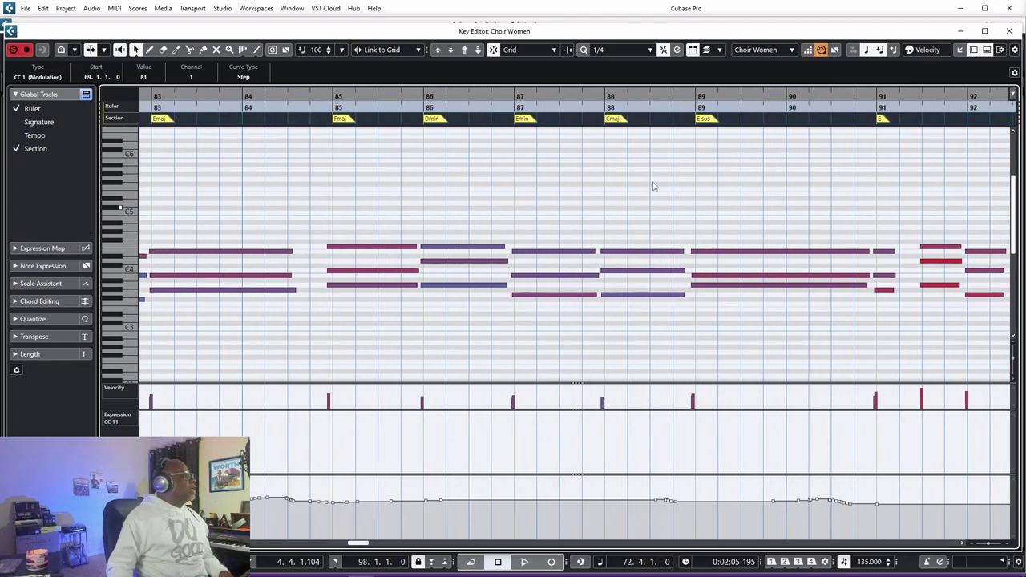
{"action": "left_click", "coordinate": [1009, 31]}
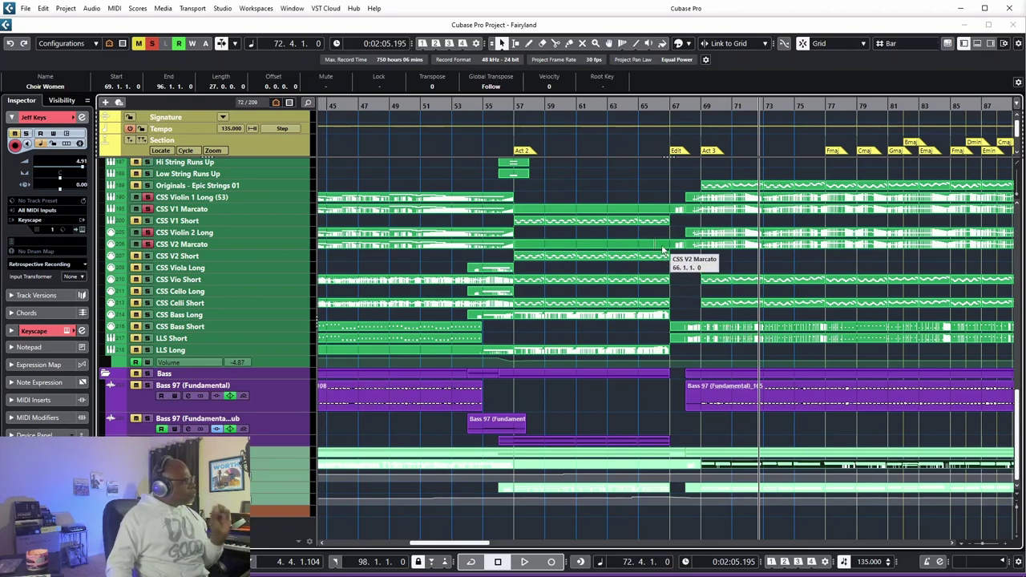
- Move the playback position to bar 69, add the whole Strings folder to the solo, audition it, and stop playback
{"action": "left_click", "coordinate": [702, 105]}
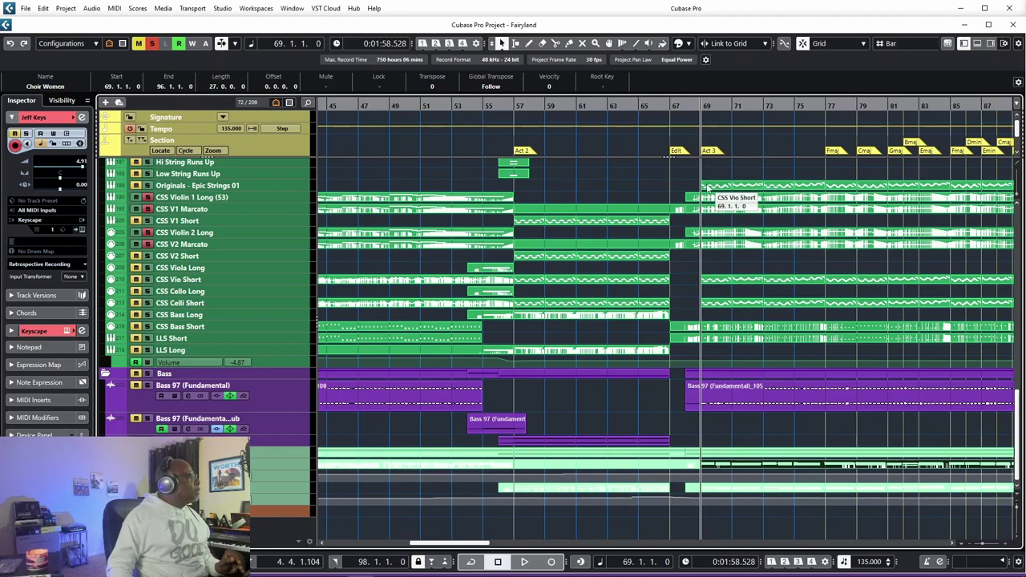
{"action": "scroll", "coordinate": [707, 189], "scroll_direction": "up", "scroll_amount": 10}
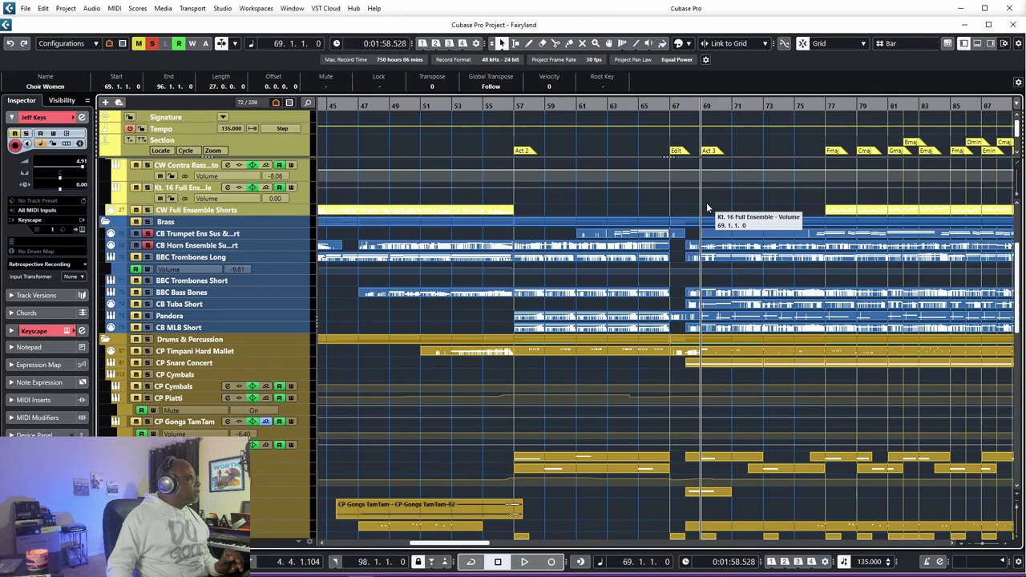
{"action": "scroll", "coordinate": [708, 228], "scroll_direction": "up", "scroll_amount": 3}
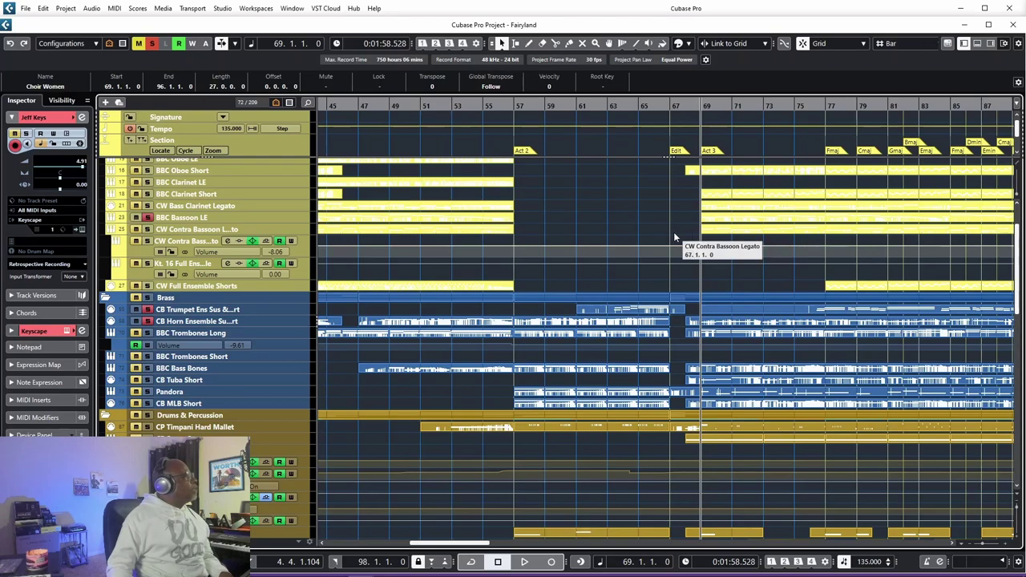
{"action": "scroll", "coordinate": [683, 244], "scroll_direction": "down", "scroll_amount": 10}
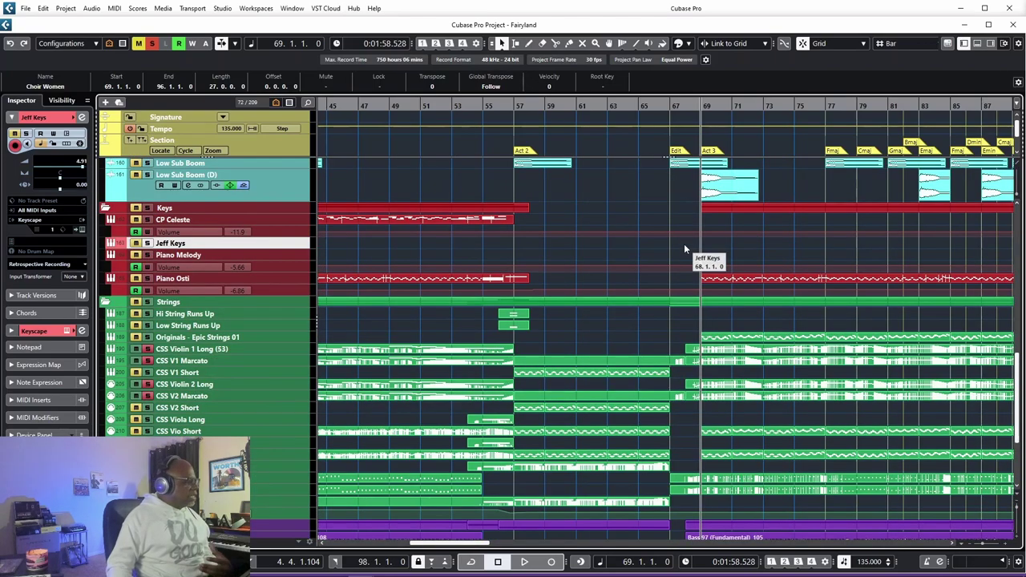
{"action": "scroll", "coordinate": [684, 249], "scroll_direction": "down", "scroll_amount": 3}
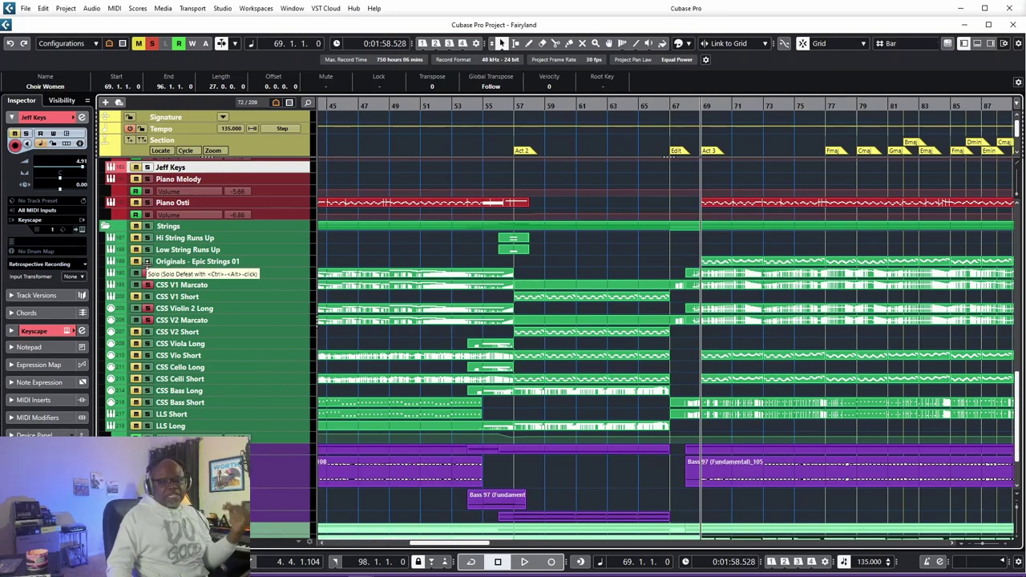
{"action": "left_click", "coordinate": [148, 227]}
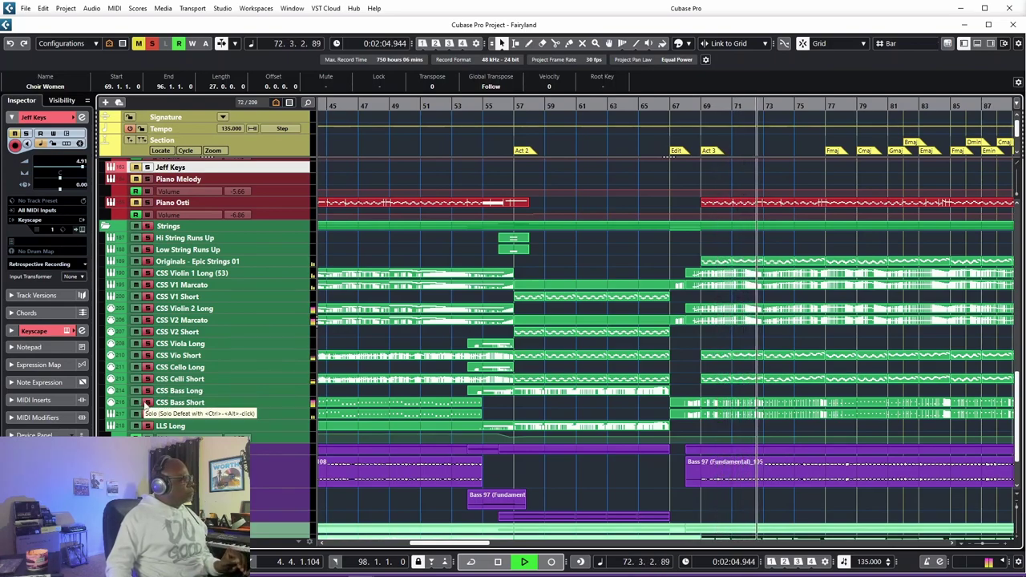
{"action": "scroll", "coordinate": [147, 391], "scroll_direction": "up", "scroll_amount": 10}
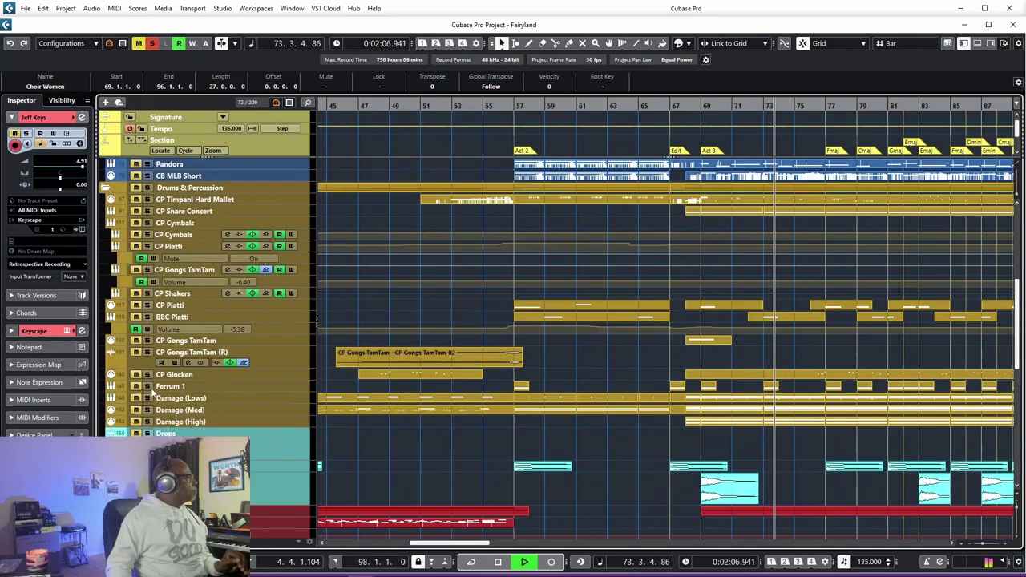
{"action": "scroll", "coordinate": [147, 386], "scroll_direction": "down", "scroll_amount": 8}
{"action": "scroll", "coordinate": [149, 386], "scroll_direction": "down", "scroll_amount": 3}
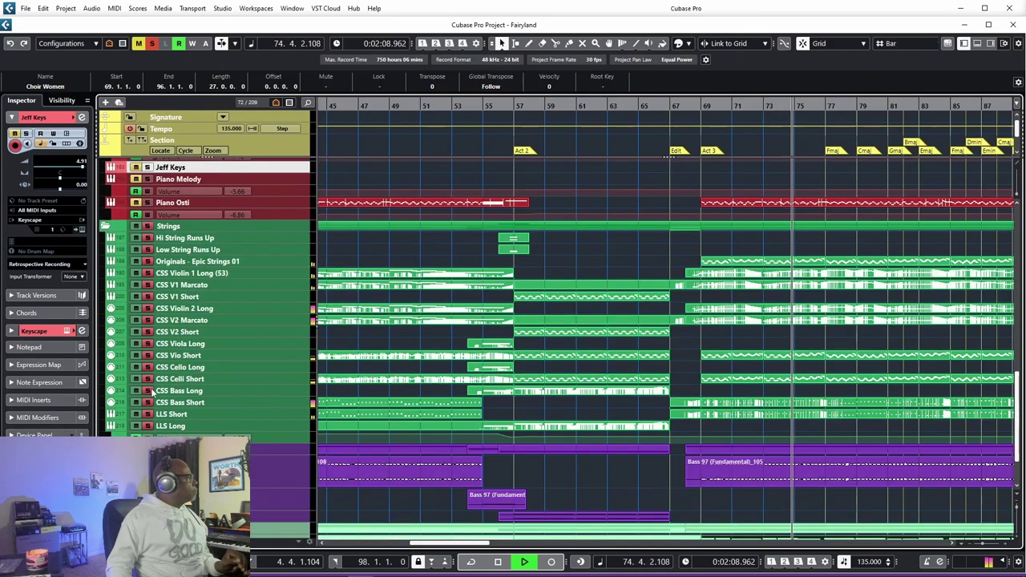
{"action": "scroll", "coordinate": [147, 391], "scroll_direction": "down", "scroll_amount": 3}
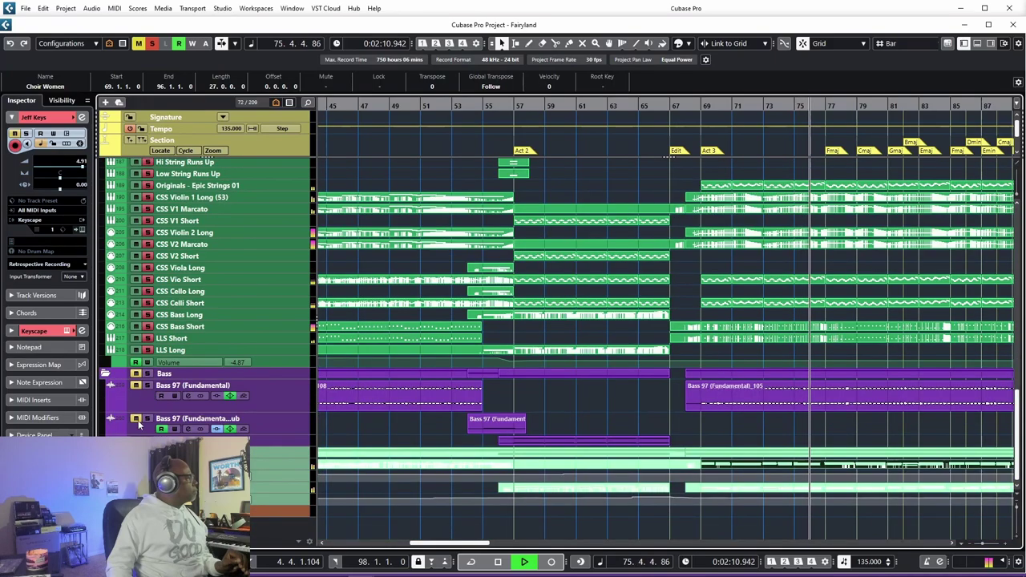
{"action": "key", "text": "space"}
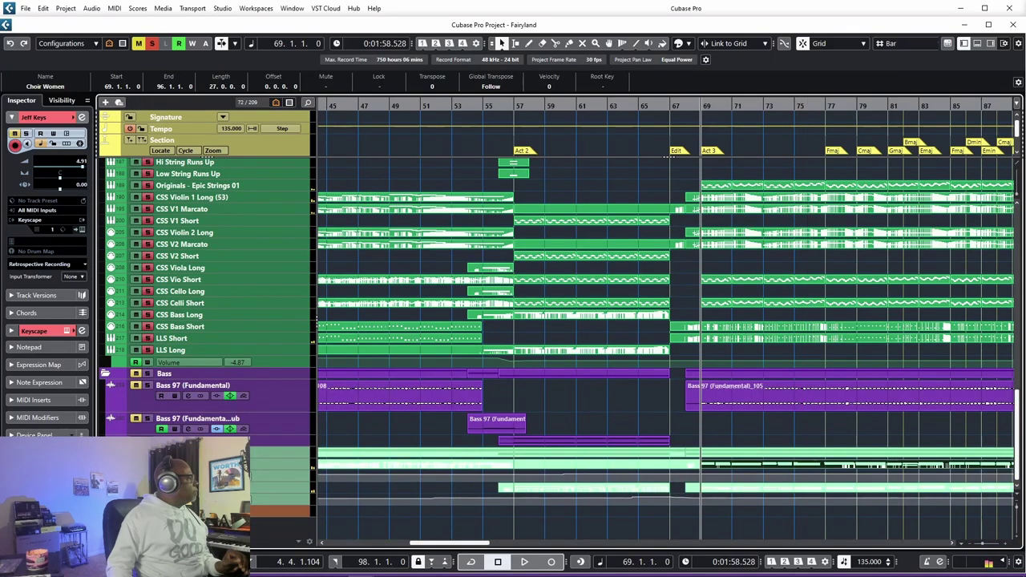
- Clear all solos, solo only the Strings folder, audition it from bar 69, and stop playback
{"action": "scroll", "coordinate": [174, 357], "scroll_direction": "up", "scroll_amount": 10}
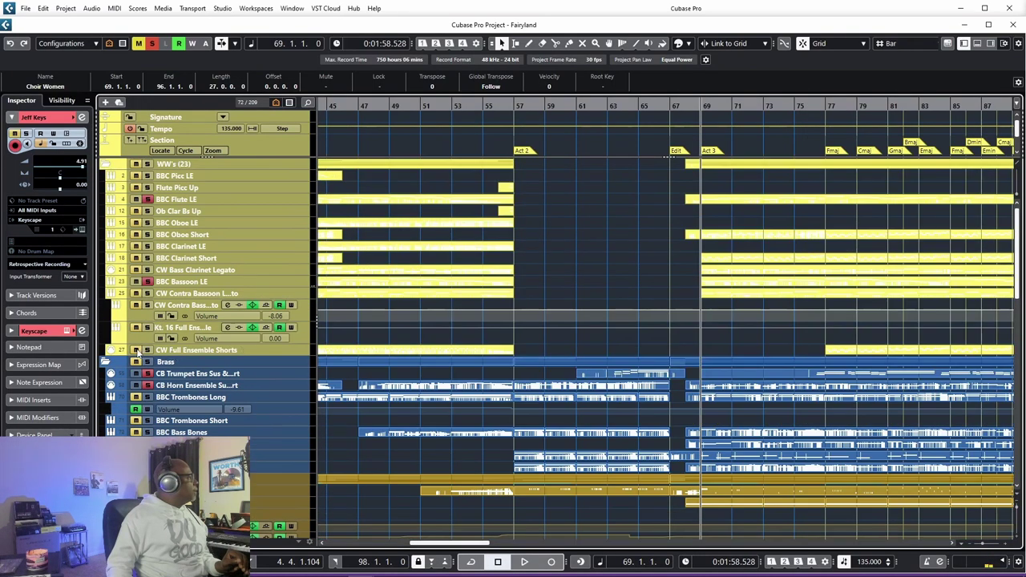
{"action": "left_click", "coordinate": [154, 43]}
{"action": "scroll", "coordinate": [190, 327], "scroll_direction": "down", "scroll_amount": 10}
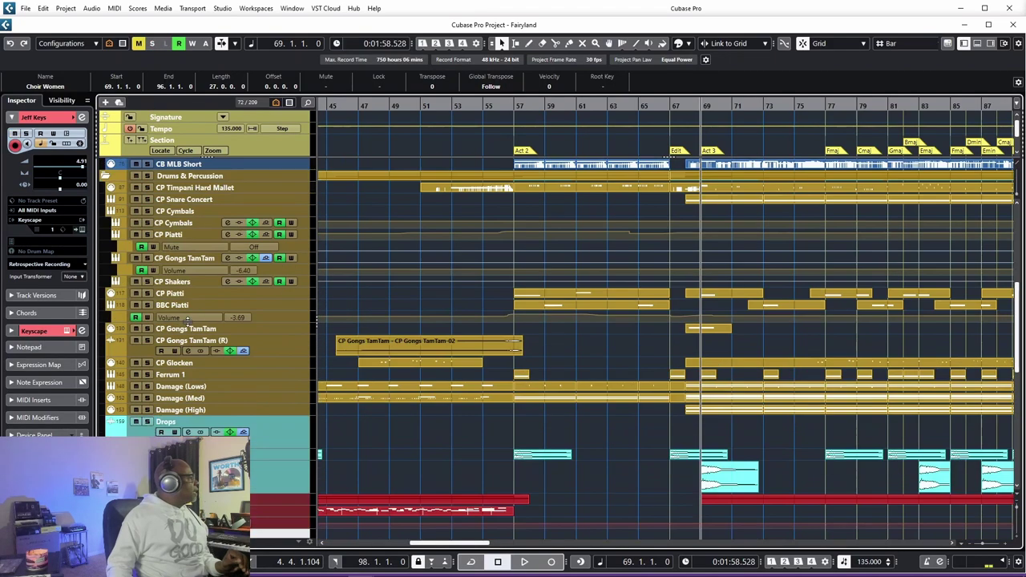
{"action": "left_click", "coordinate": [148, 291]}
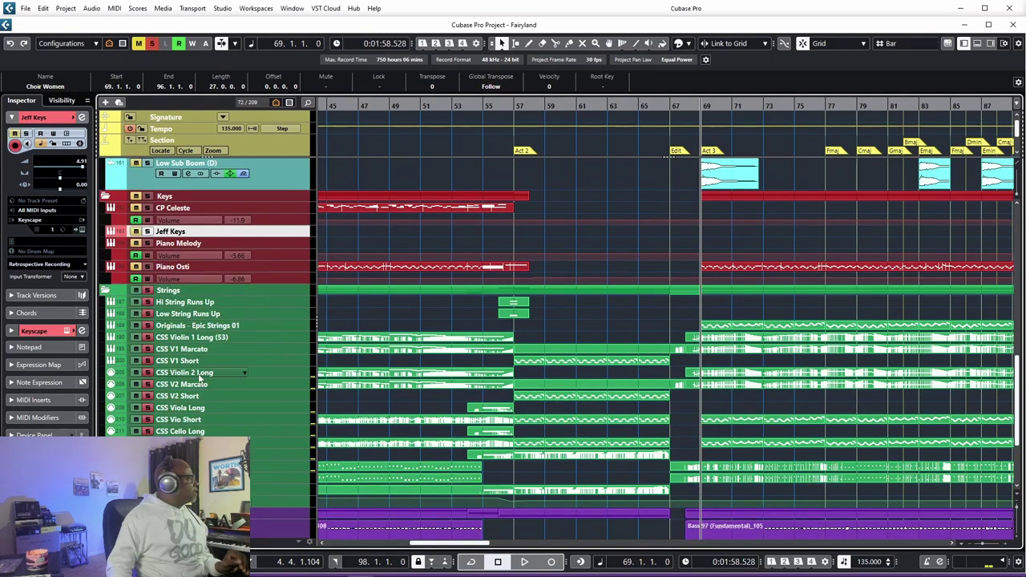
{"action": "key", "text": "space"}
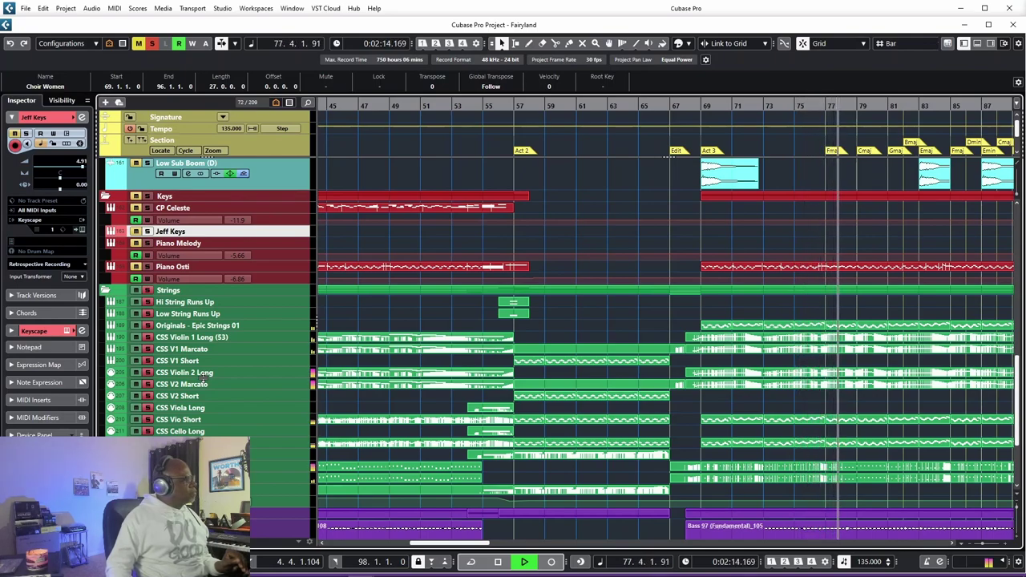
{"action": "key", "text": "space"}
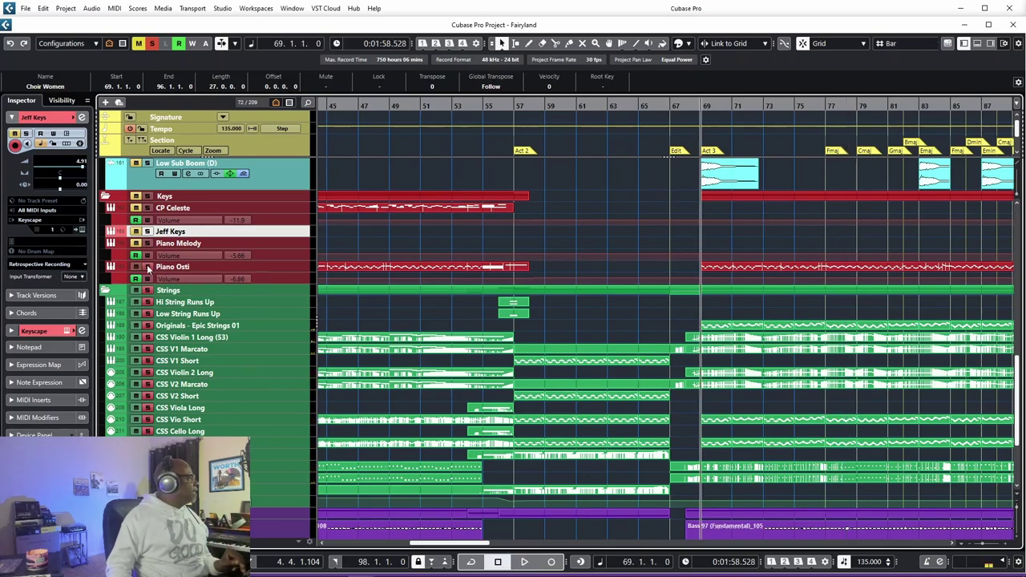
- Solo BBC Oboe LE, BBC Oboe Short, BBC Clarinet Short and CW Full Ensemble Shorts, audition from bar 69, and stop playback
{"action": "scroll", "coordinate": [254, 267], "scroll_direction": "up", "scroll_amount": 10}
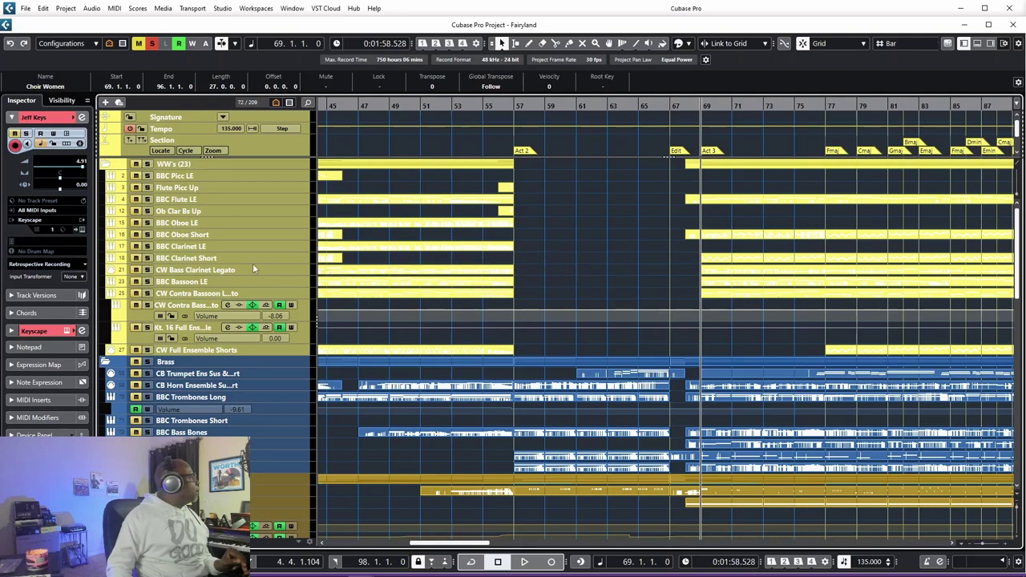
{"action": "left_click", "coordinate": [148, 223]}
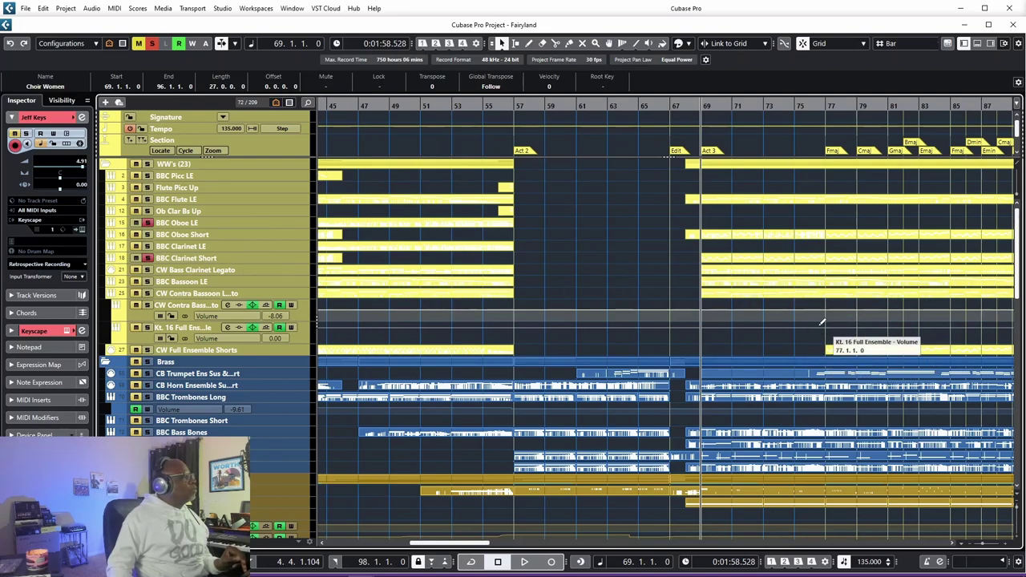
{"action": "left_click", "coordinate": [147, 351]}
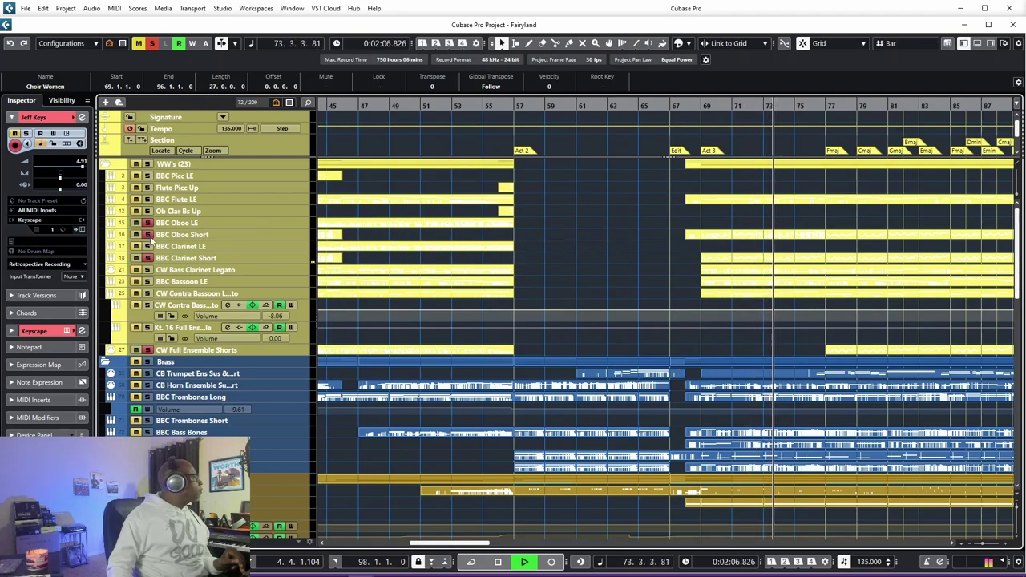
{"action": "key", "text": "space"}
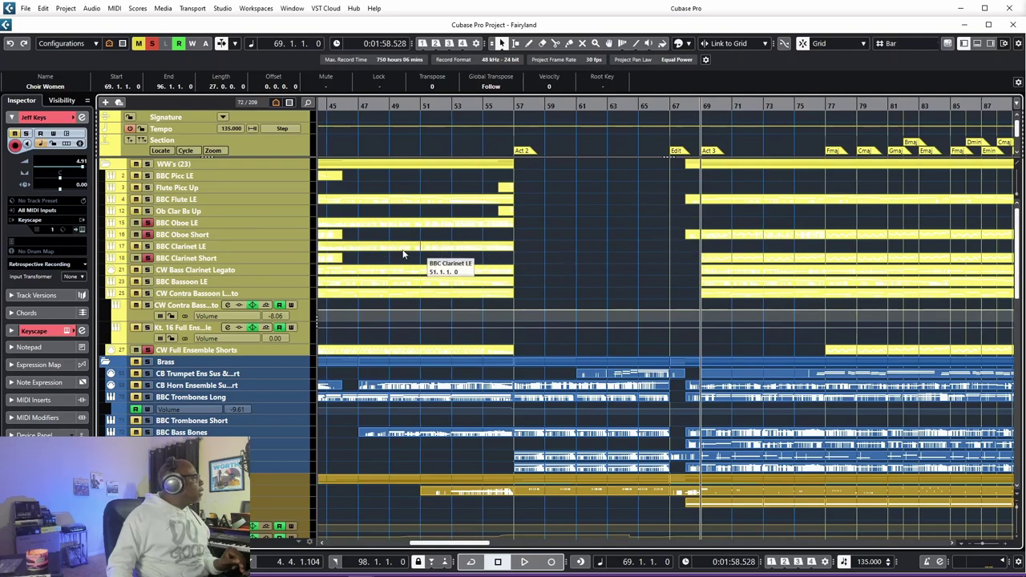
- Audition the soloed short woodwinds from bar 69, stop playback, and clear the solos
{"action": "key", "text": "space"}
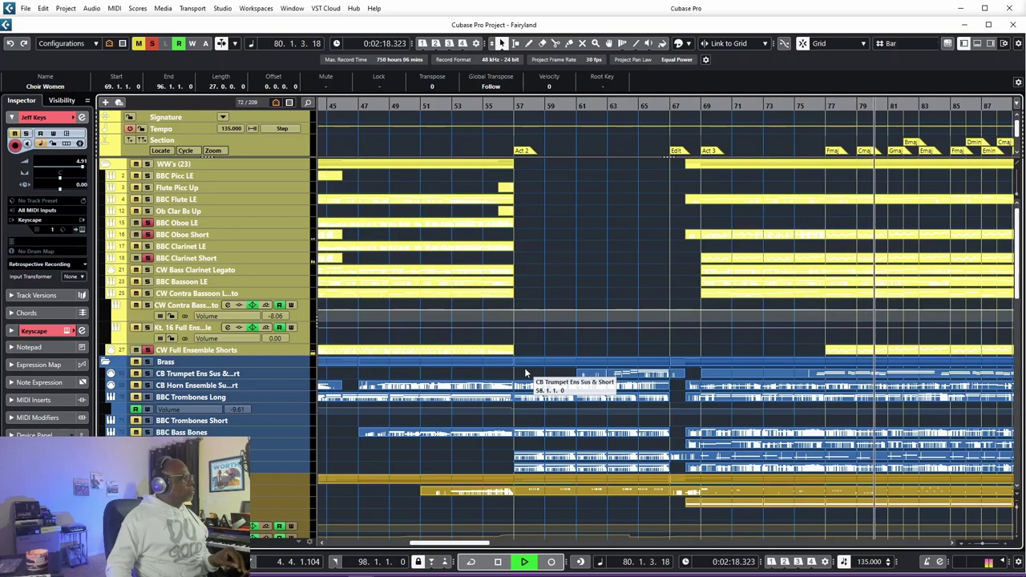
{"action": "key", "text": "space"}
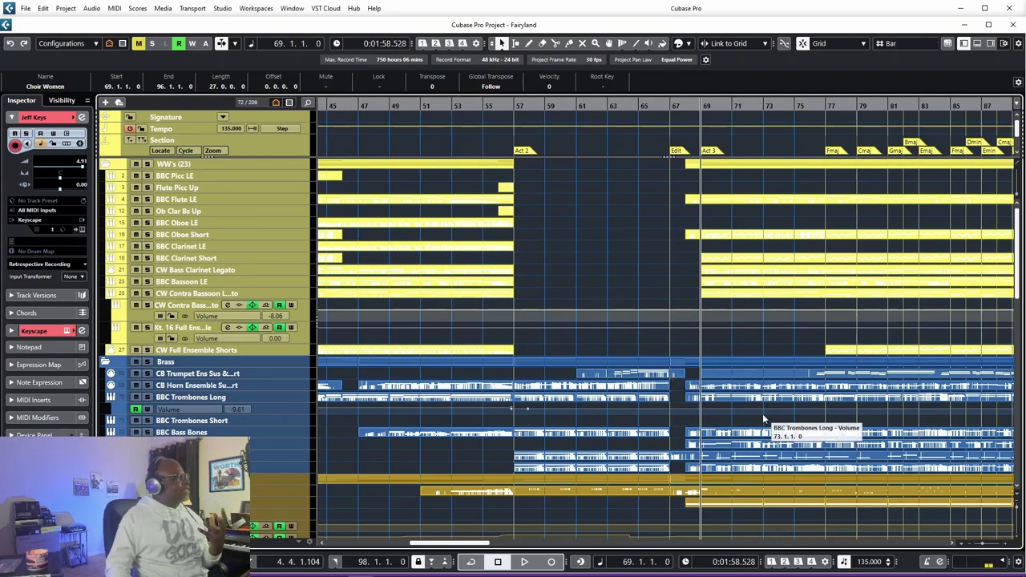
- Open the Originals - Epic Strings 01 instrument, solo its track, audition the Short Ostinato from bar 69, and stop playback
{"action": "scroll", "coordinate": [764, 412], "scroll_direction": "down", "scroll_amount": 5}
{"action": "scroll", "coordinate": [764, 412], "scroll_direction": "down", "scroll_amount": 5}
{"action": "scroll", "coordinate": [765, 418], "scroll_direction": "down", "scroll_amount": 5}
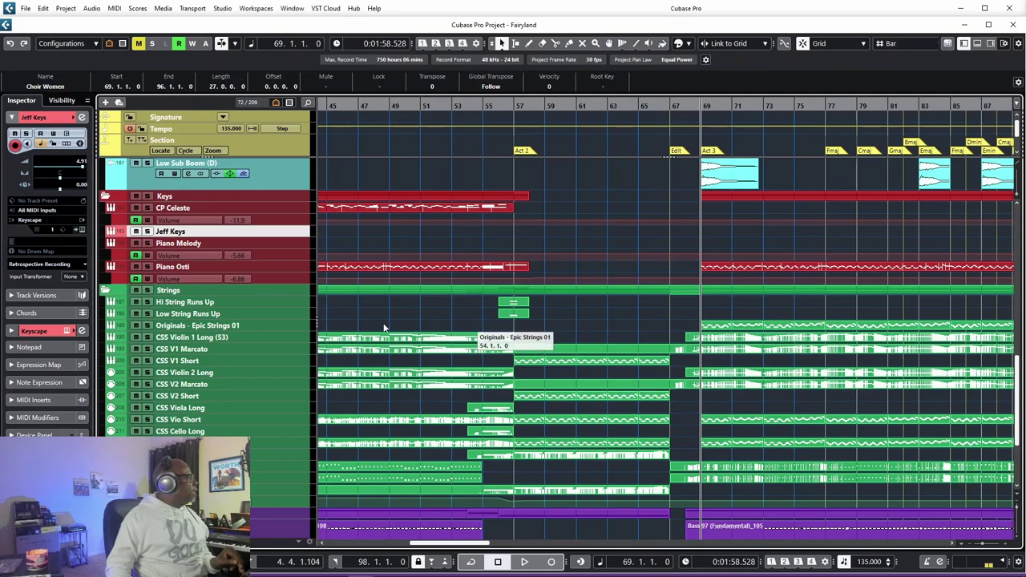
{"action": "left_click", "coordinate": [272, 328]}
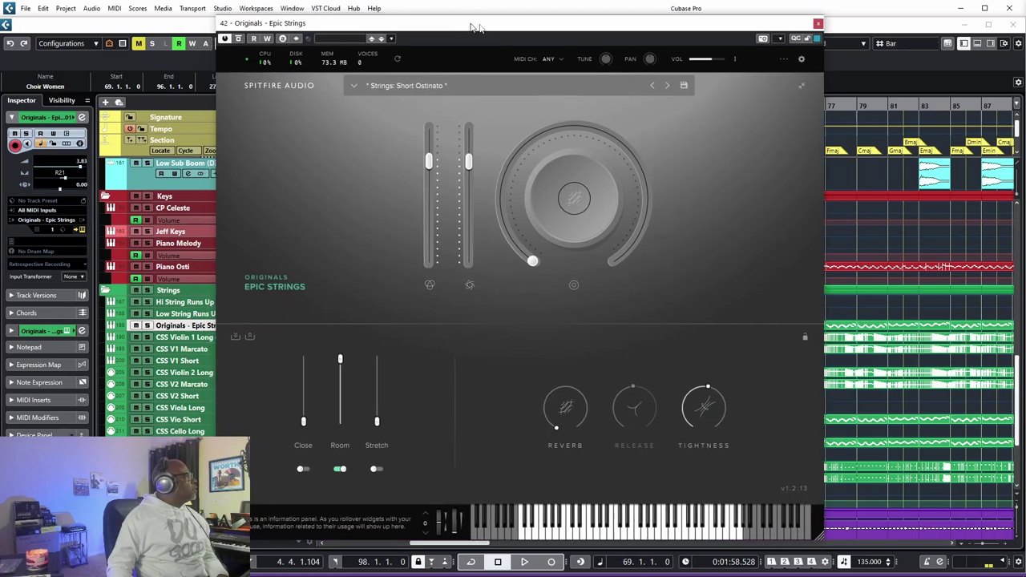
{"action": "left_click_drag", "start_coordinate": [462, 24], "coordinate": [628, 37]}
{"action": "left_click", "coordinate": [147, 325]}
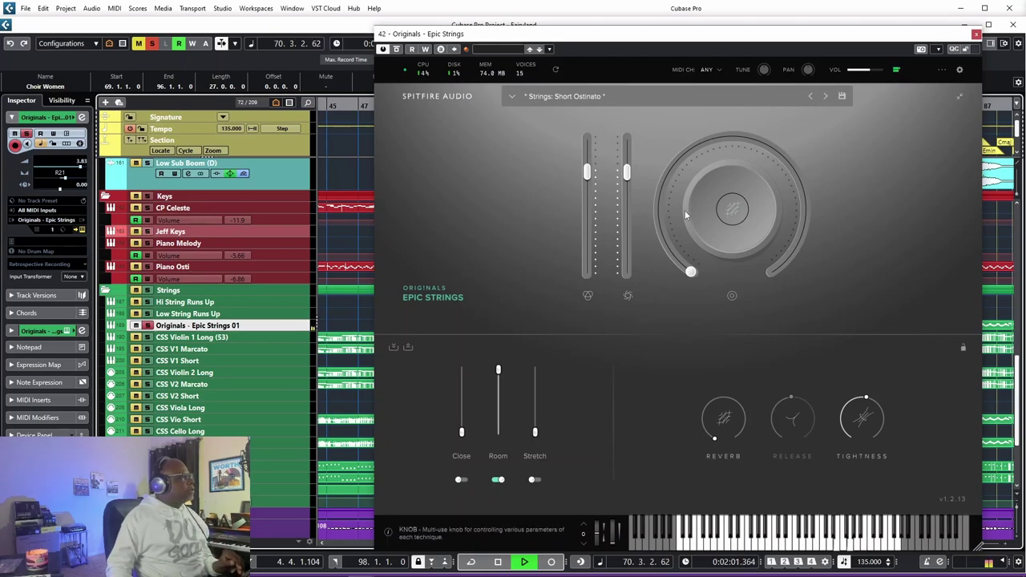
{"action": "left_click_drag", "start_coordinate": [702, 40], "coordinate": [556, 33]}
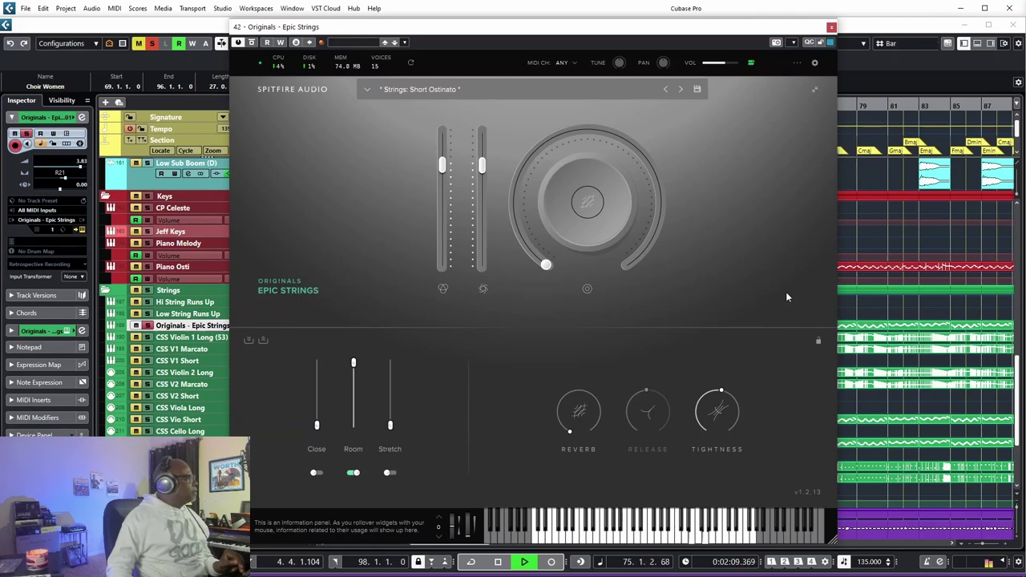
{"action": "key", "text": "space"}
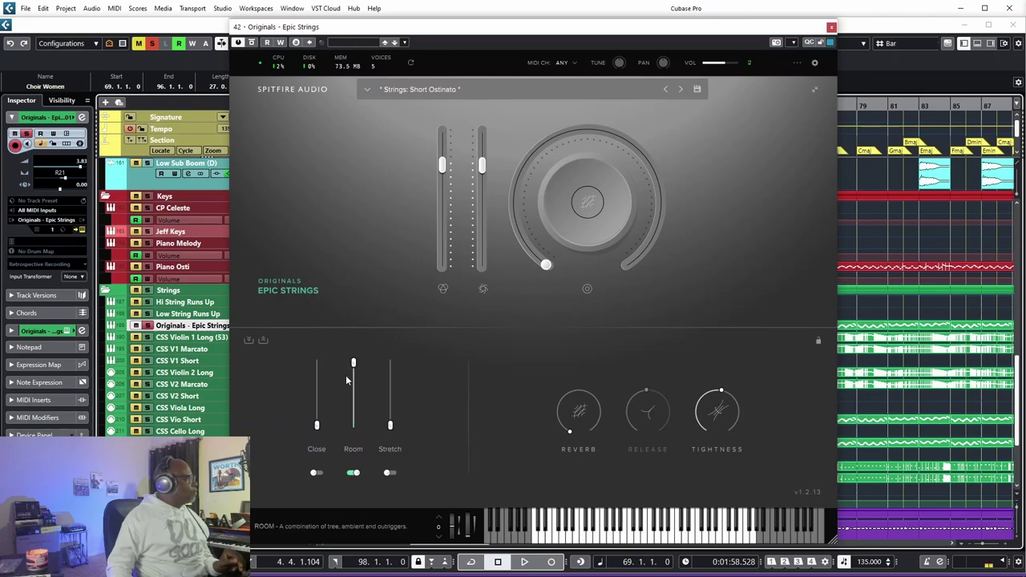
- Review the Room, Tightness and Reverb controls of Epic Strings and close the instrument window
{"action": "mouse_move", "coordinate": [721, 395]}
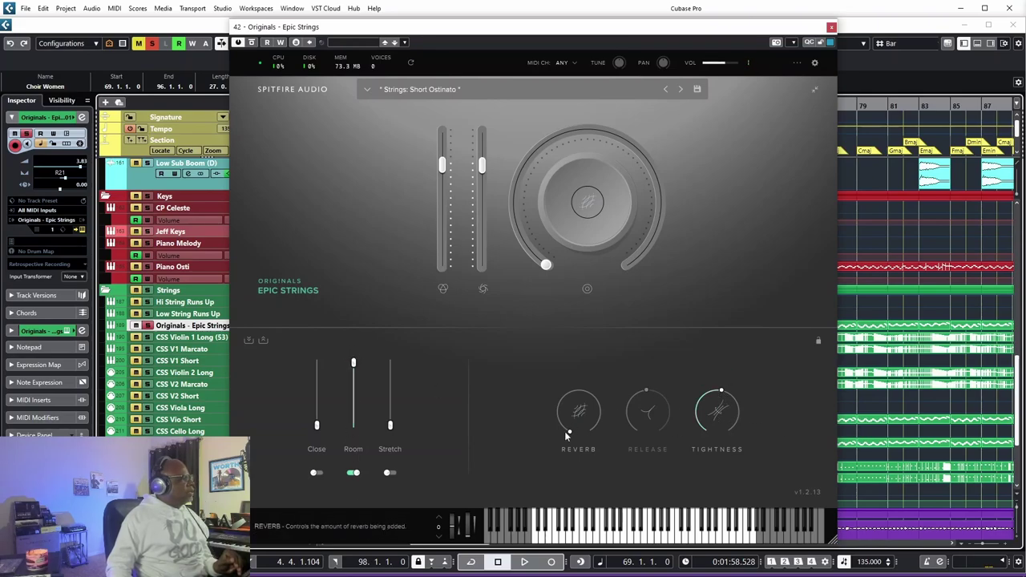
{"action": "mouse_move", "coordinate": [568, 434]}
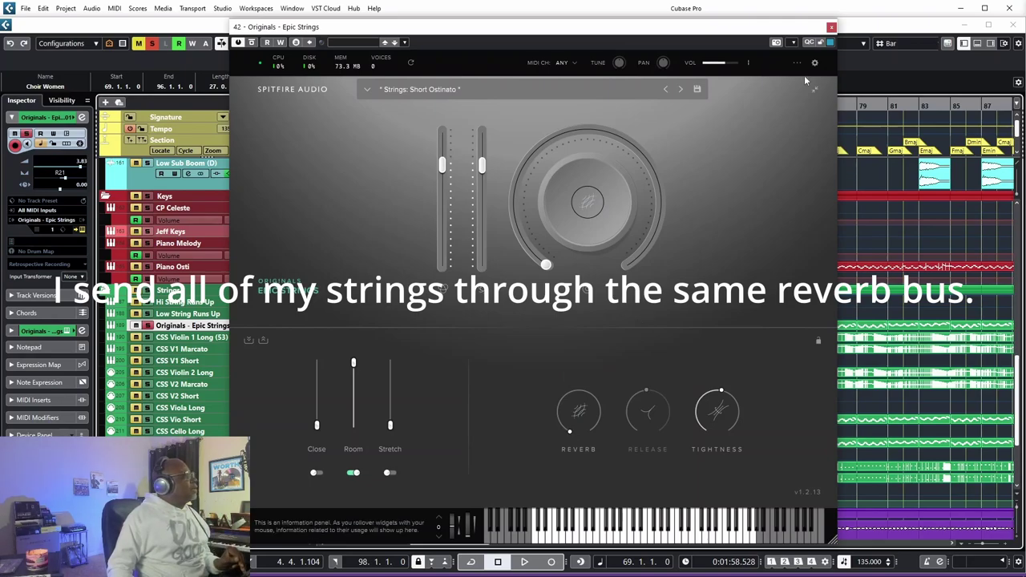
{"action": "left_click", "coordinate": [830, 27]}
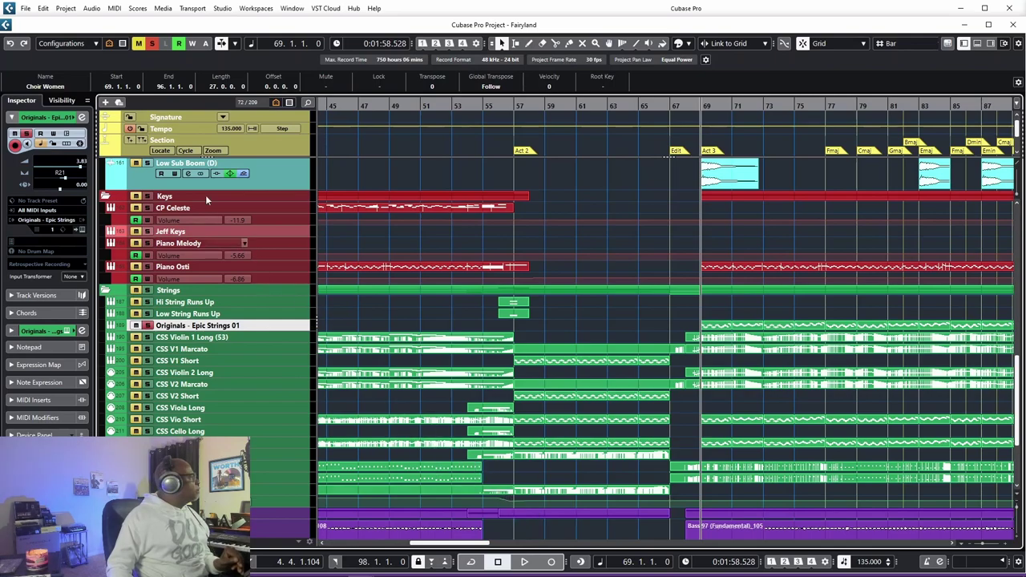
- Clear the solo, select the Keyscape keys track, audition the full Act 3 arrangement from bar 69, and stop playback near bar 95
{"action": "left_click_drag", "start_coordinate": [477, 544], "coordinate": [504, 548]}
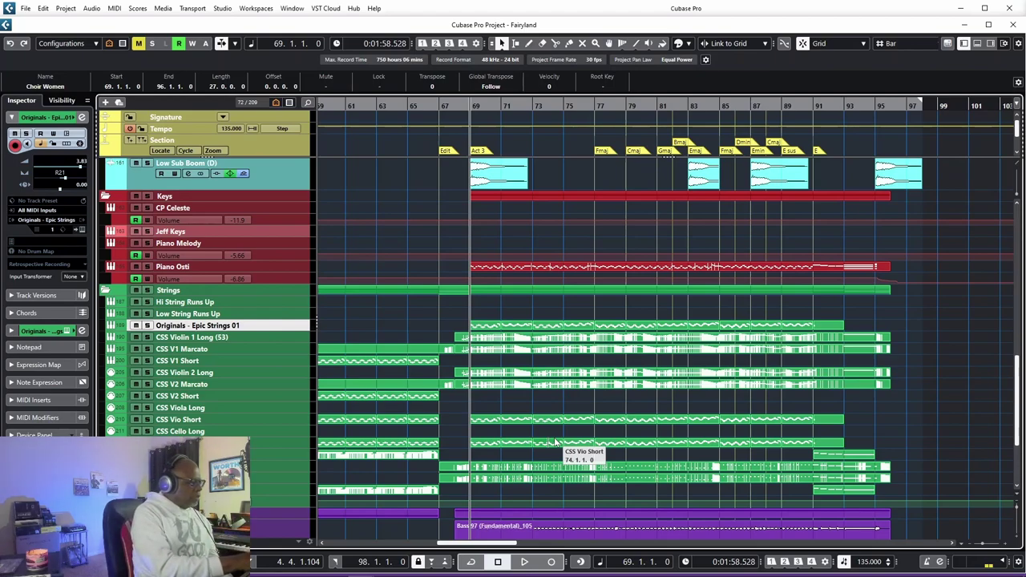
{"action": "left_click", "coordinate": [265, 234]}
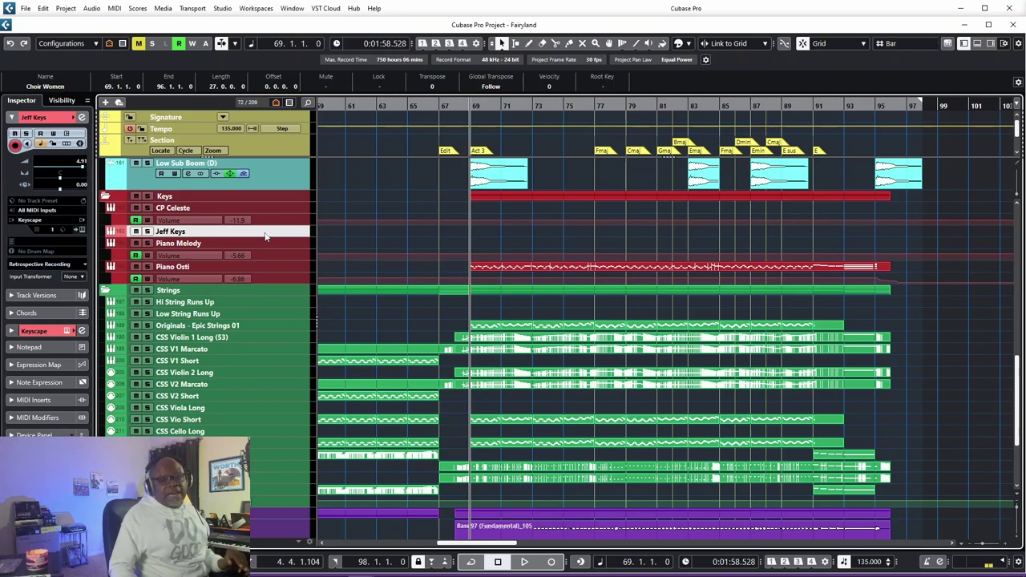
{"action": "key", "text": "space"}
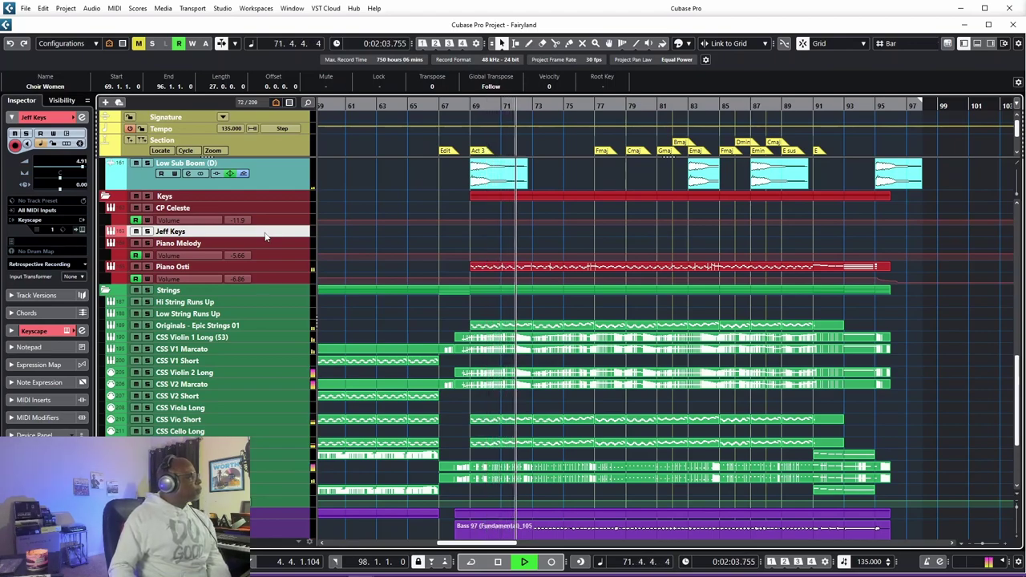
{"action": "scroll", "coordinate": [648, 303], "scroll_direction": "up", "scroll_amount": 3}
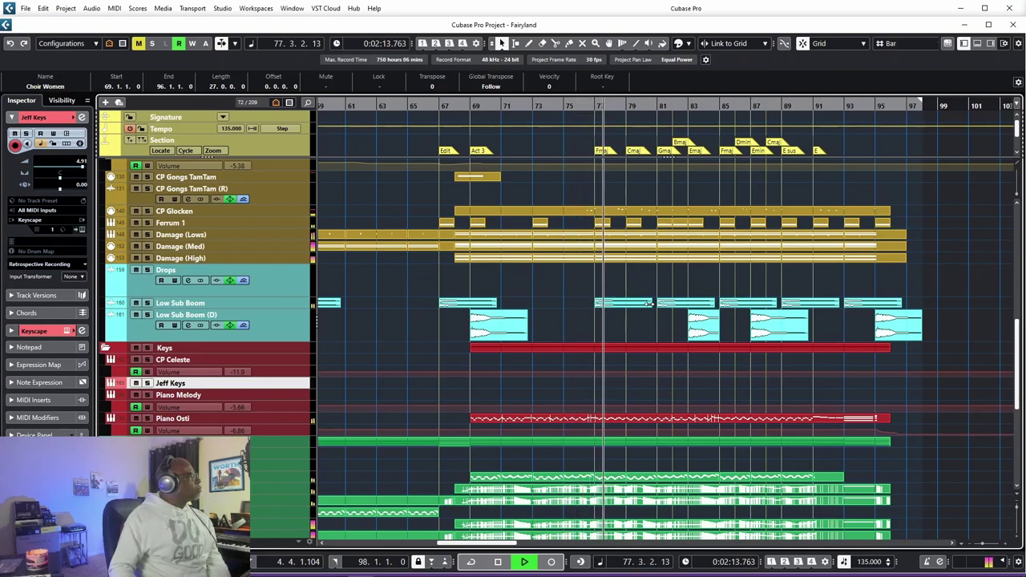
{"action": "scroll", "coordinate": [649, 306], "scroll_direction": "down", "scroll_amount": 2}
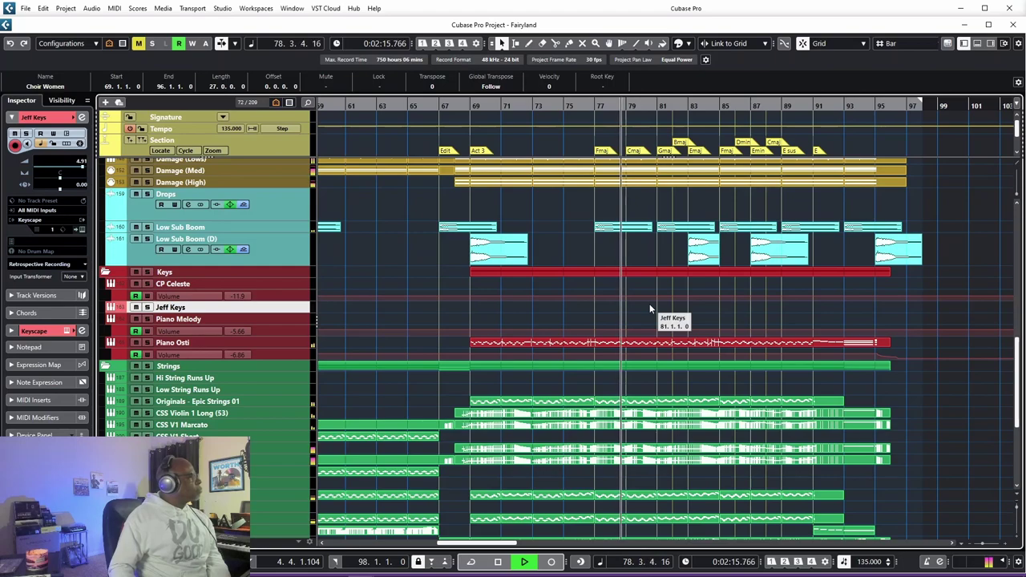
{"action": "scroll", "coordinate": [650, 309], "scroll_direction": "down", "scroll_amount": 2}
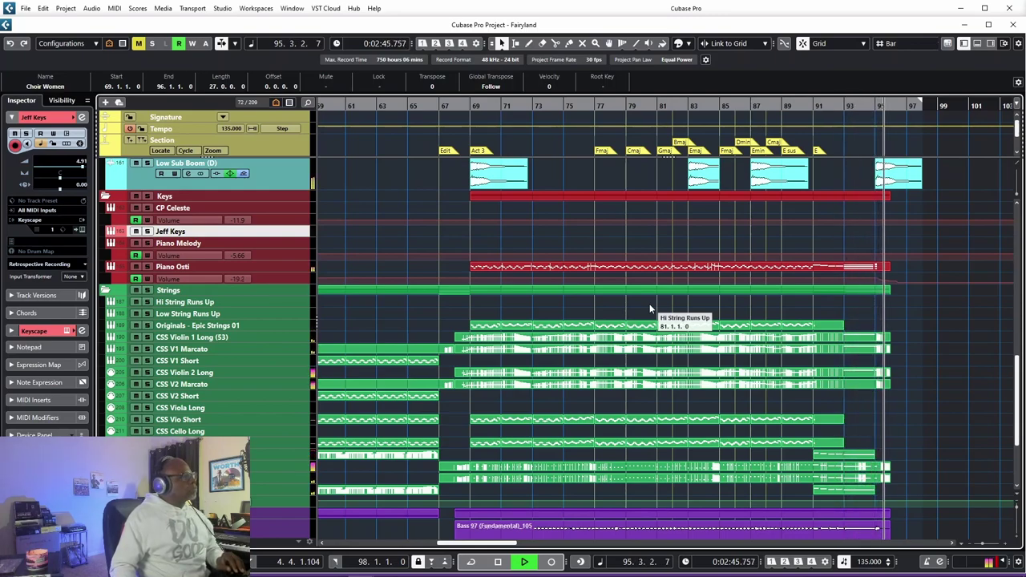
{"action": "key", "text": "space"}
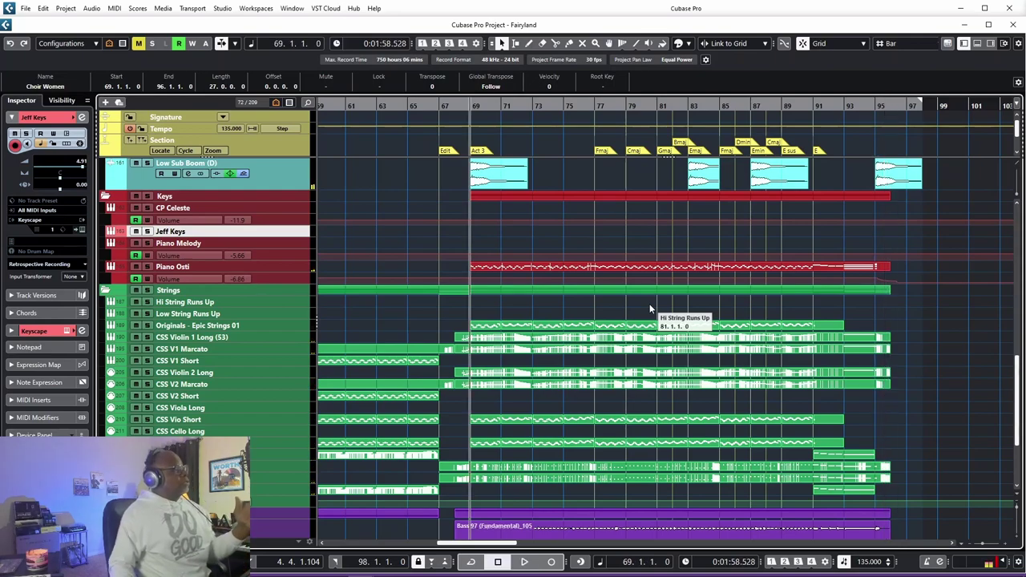
- Move the playback position to bar 81 and on to bar 85 to point out the Act 3 phrases
{"action": "left_click", "coordinate": [657, 105]}
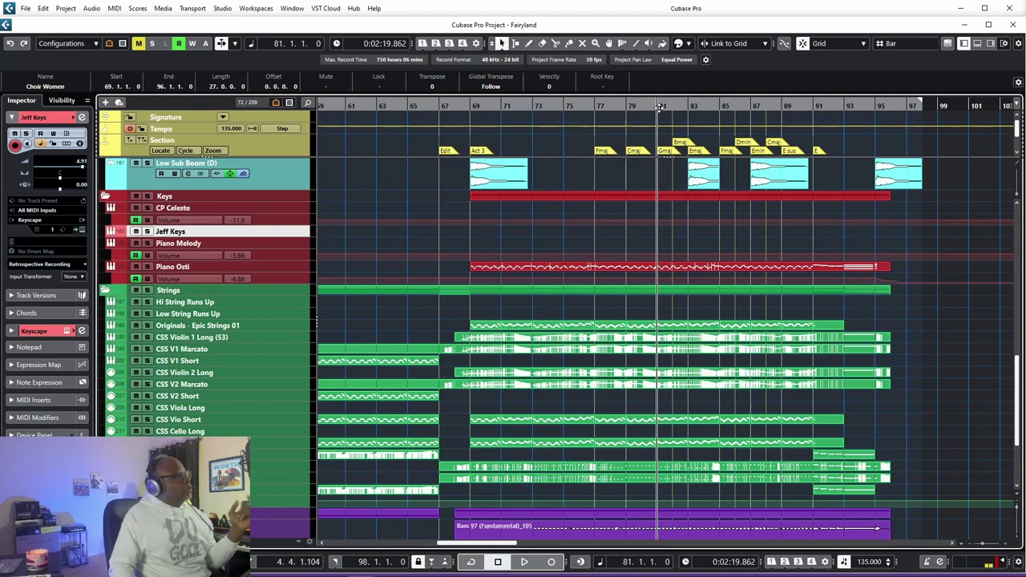
{"action": "left_click", "coordinate": [718, 105]}
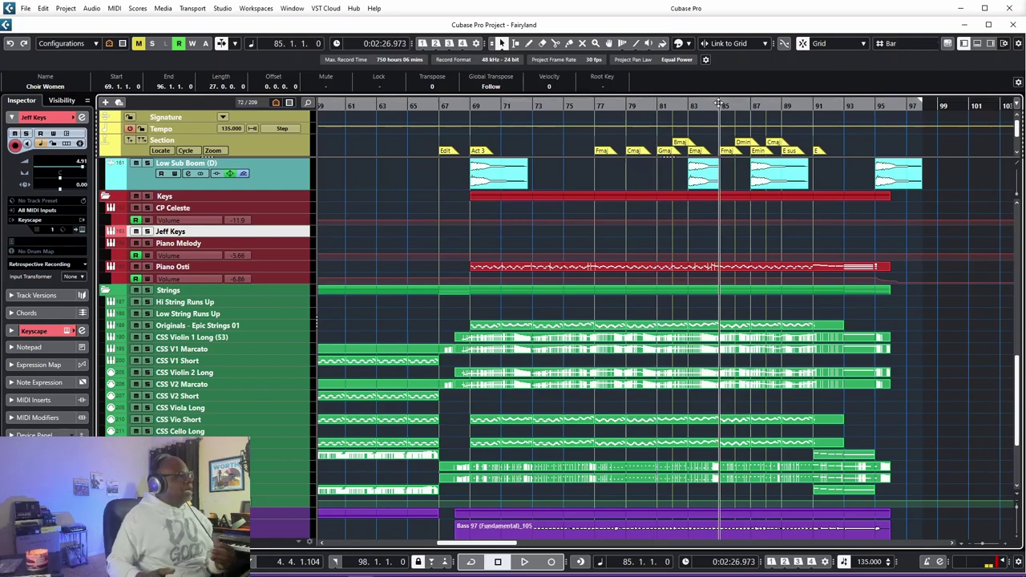